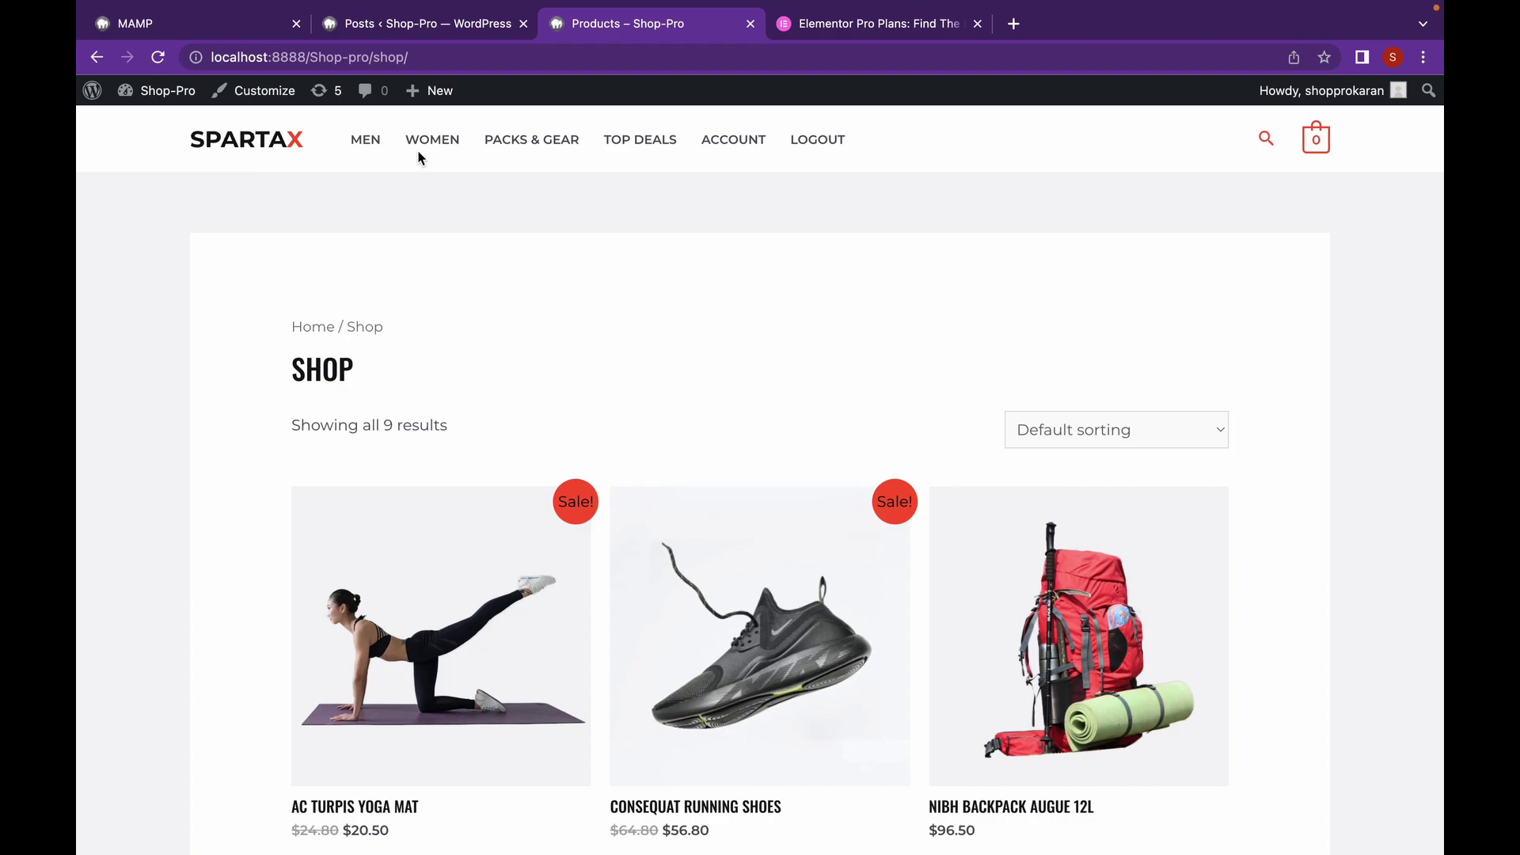
Start customizing the shop page and examine WooCommerce's Product Catalog options down to the shop product structure
{"action": "left_click", "coordinate": [284, 107]}
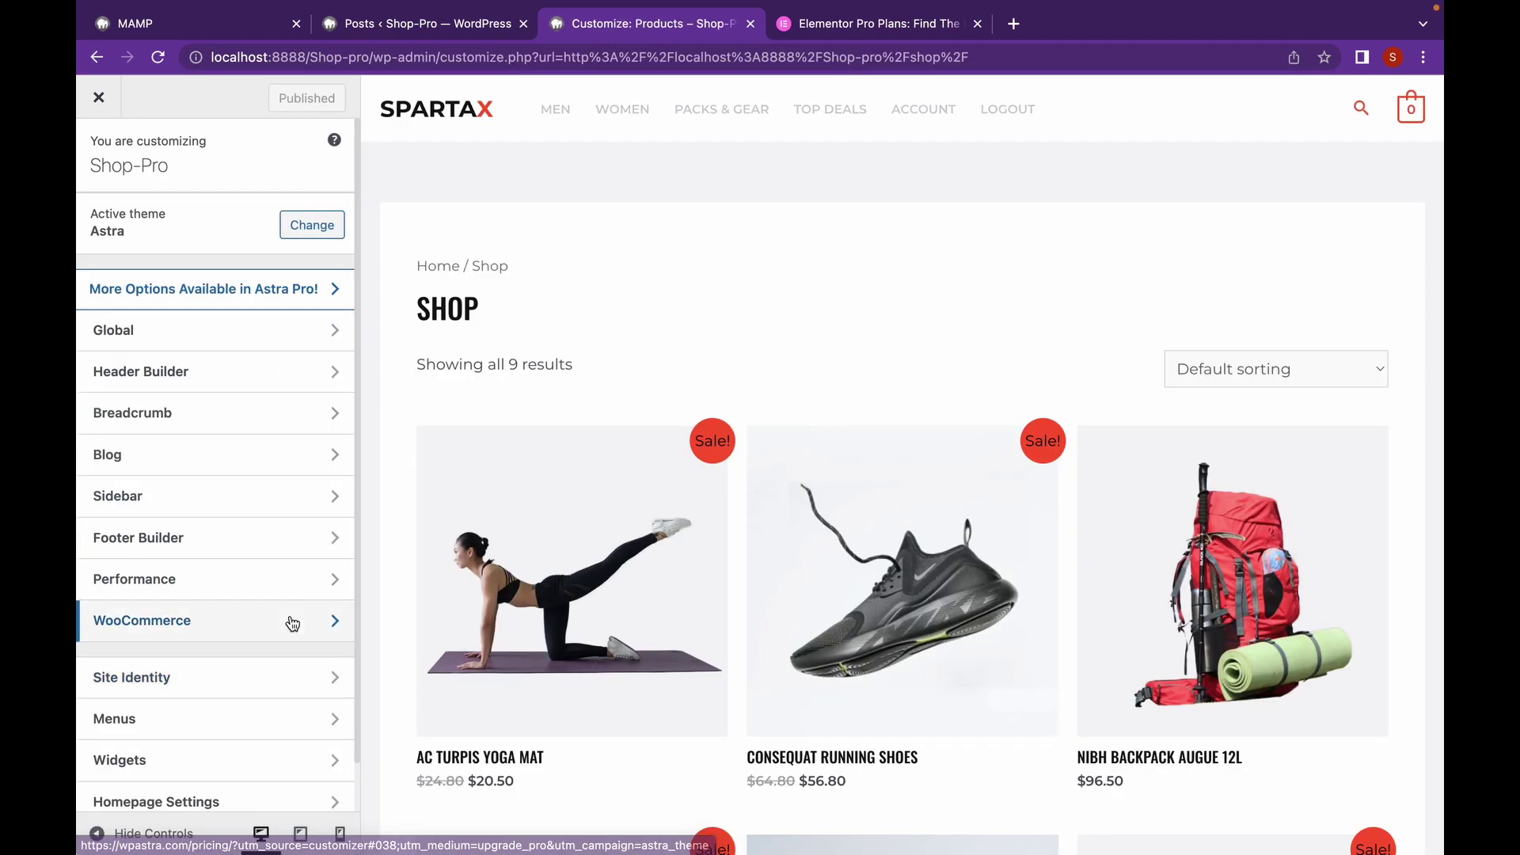
{"action": "left_click", "coordinate": [290, 619]}
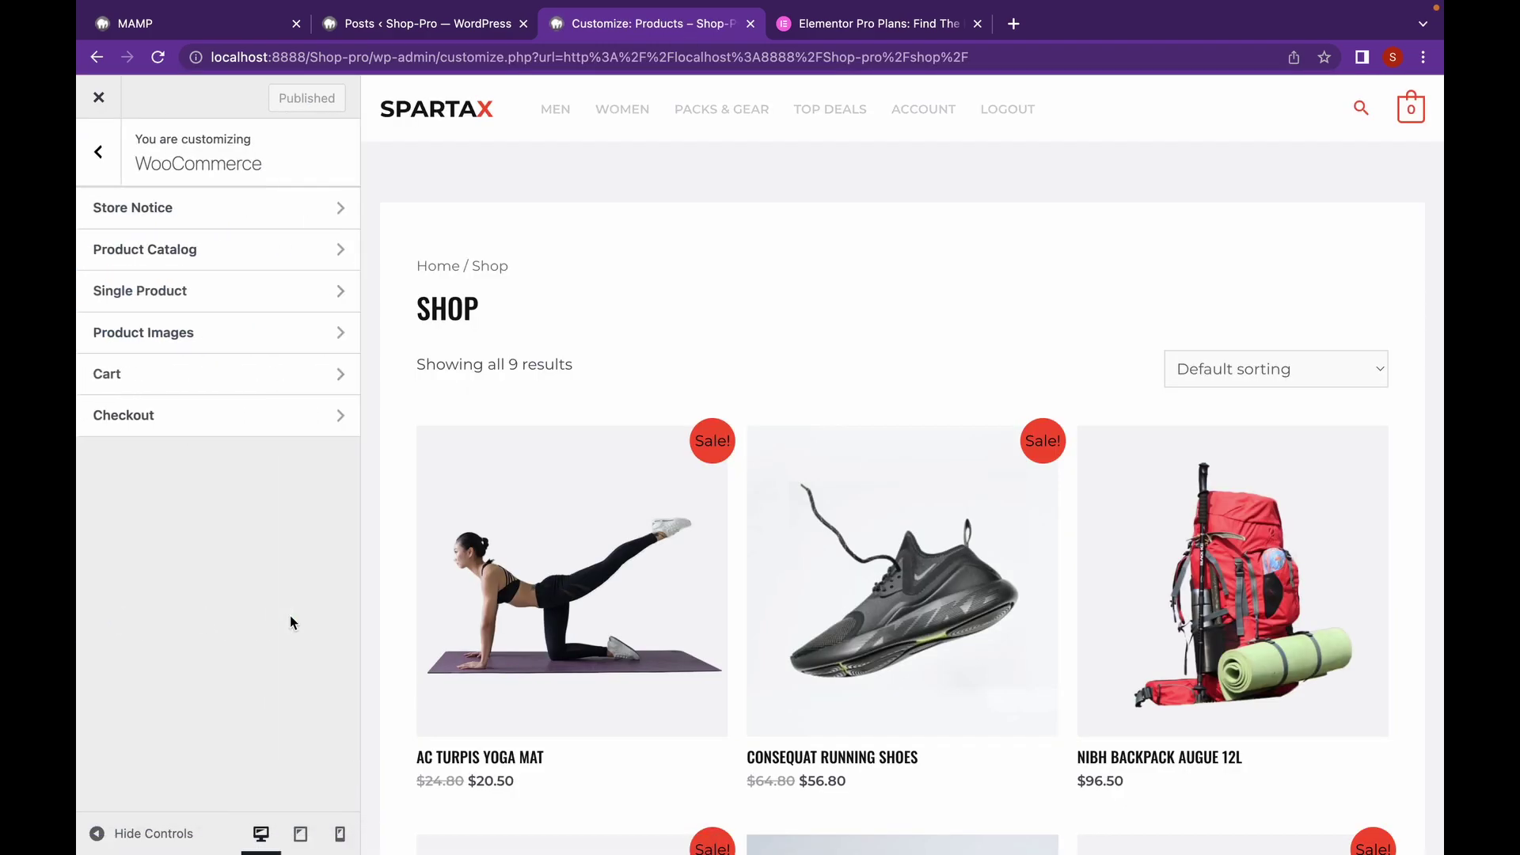
{"action": "left_click", "coordinate": [288, 249]}
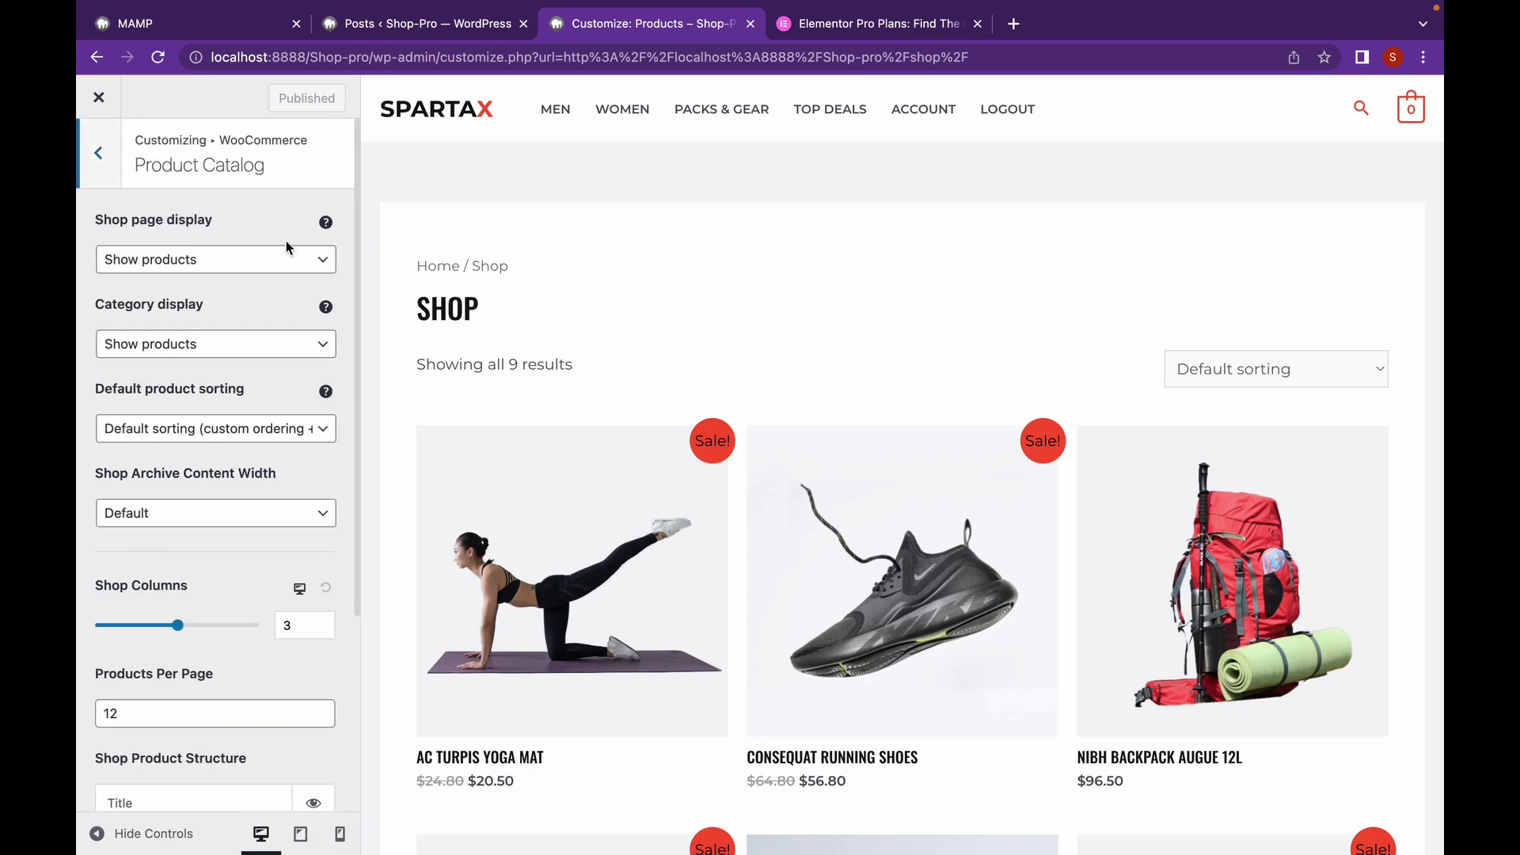
{"action": "scroll", "coordinate": [222, 396], "scroll_direction": "down", "scroll_amount": 3}
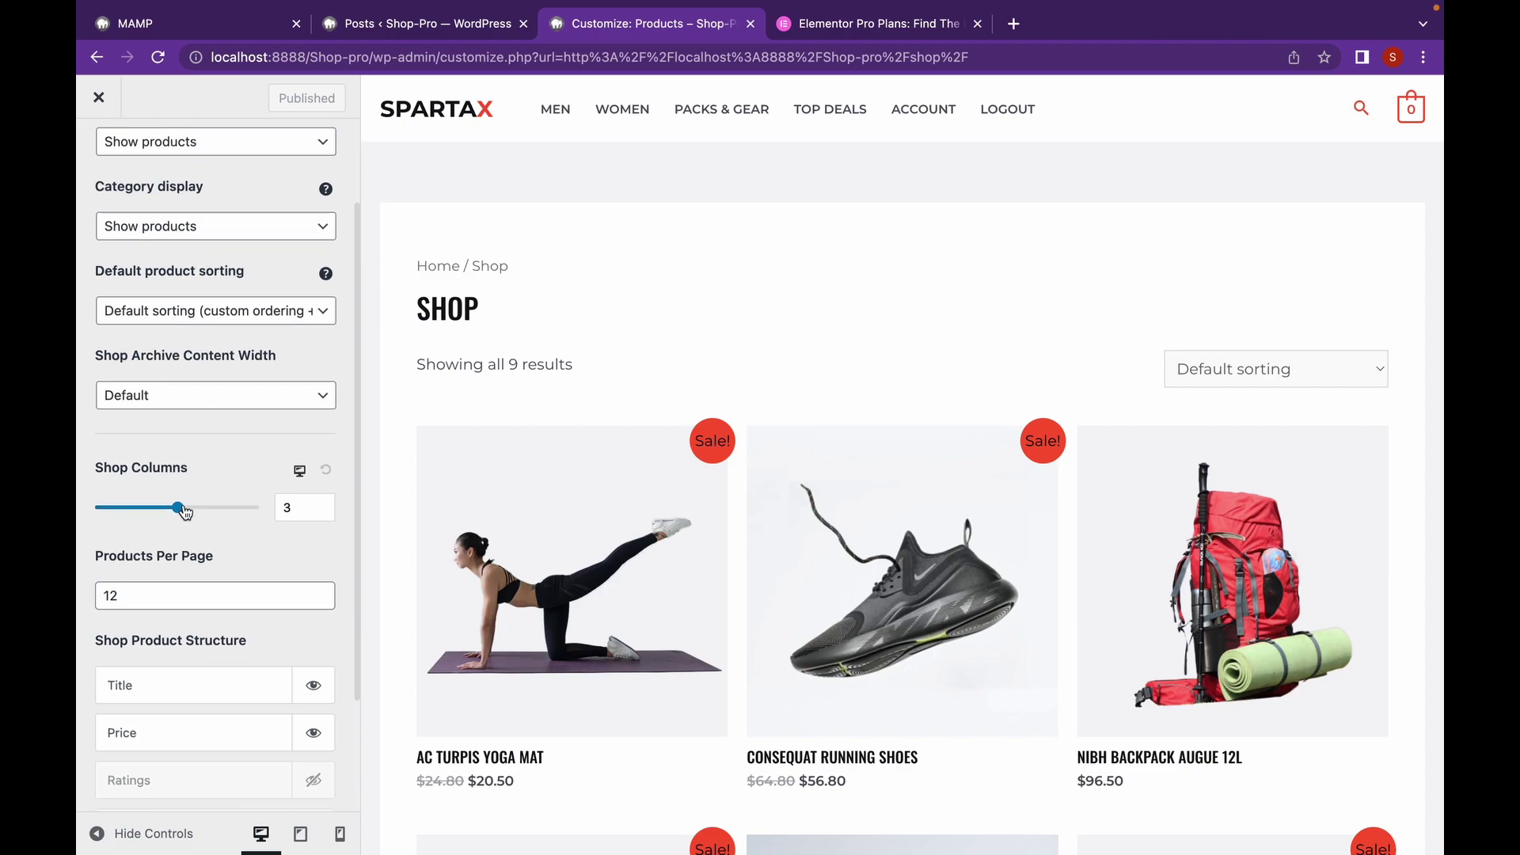
{"action": "scroll", "coordinate": [191, 527], "scroll_direction": "down", "scroll_amount": 2}
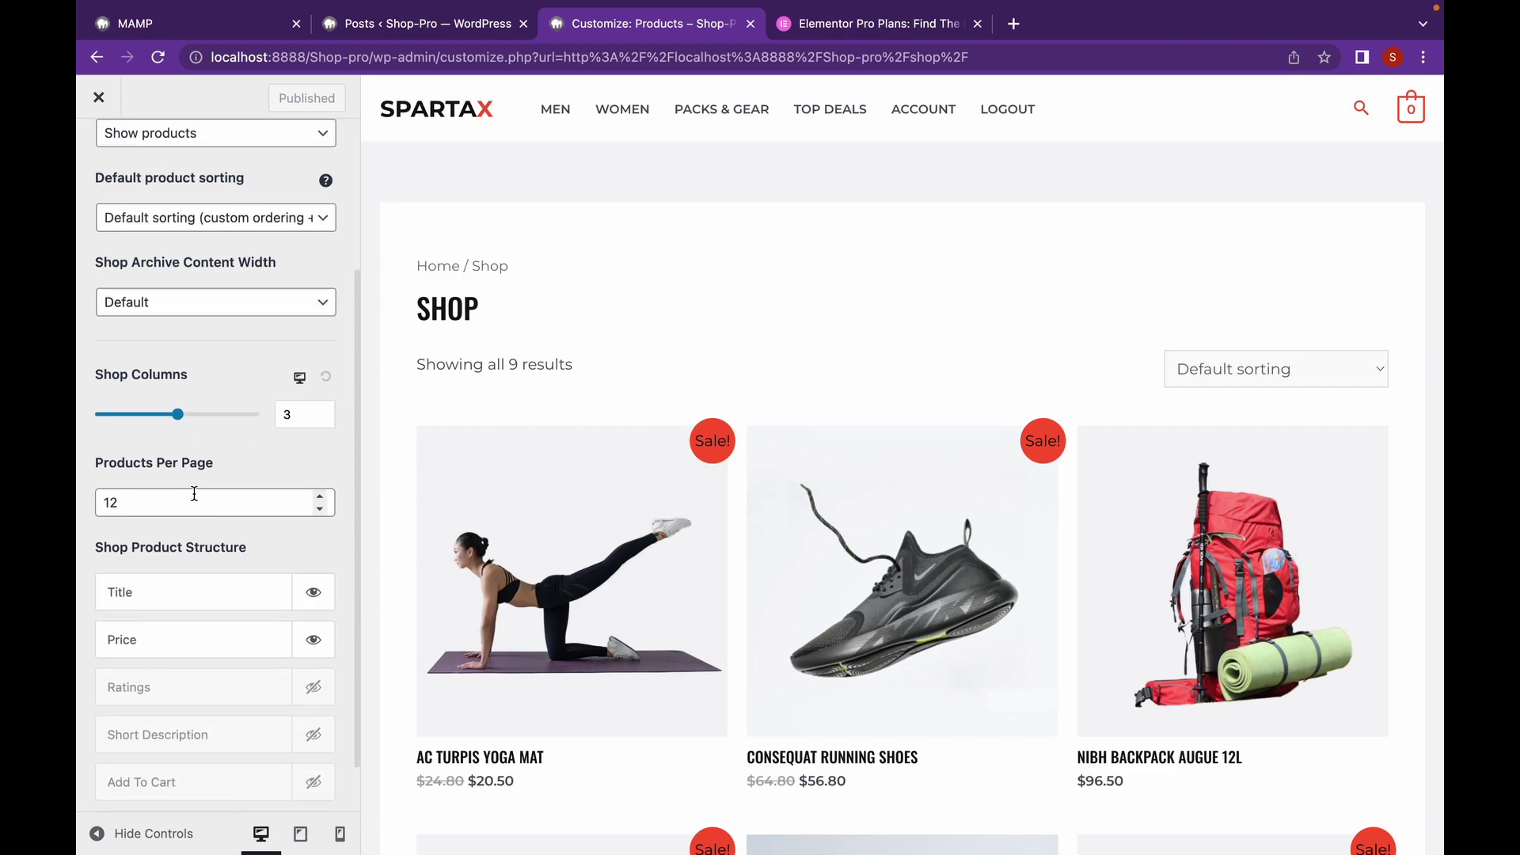
{"action": "scroll", "coordinate": [194, 493], "scroll_direction": "down", "scroll_amount": 2}
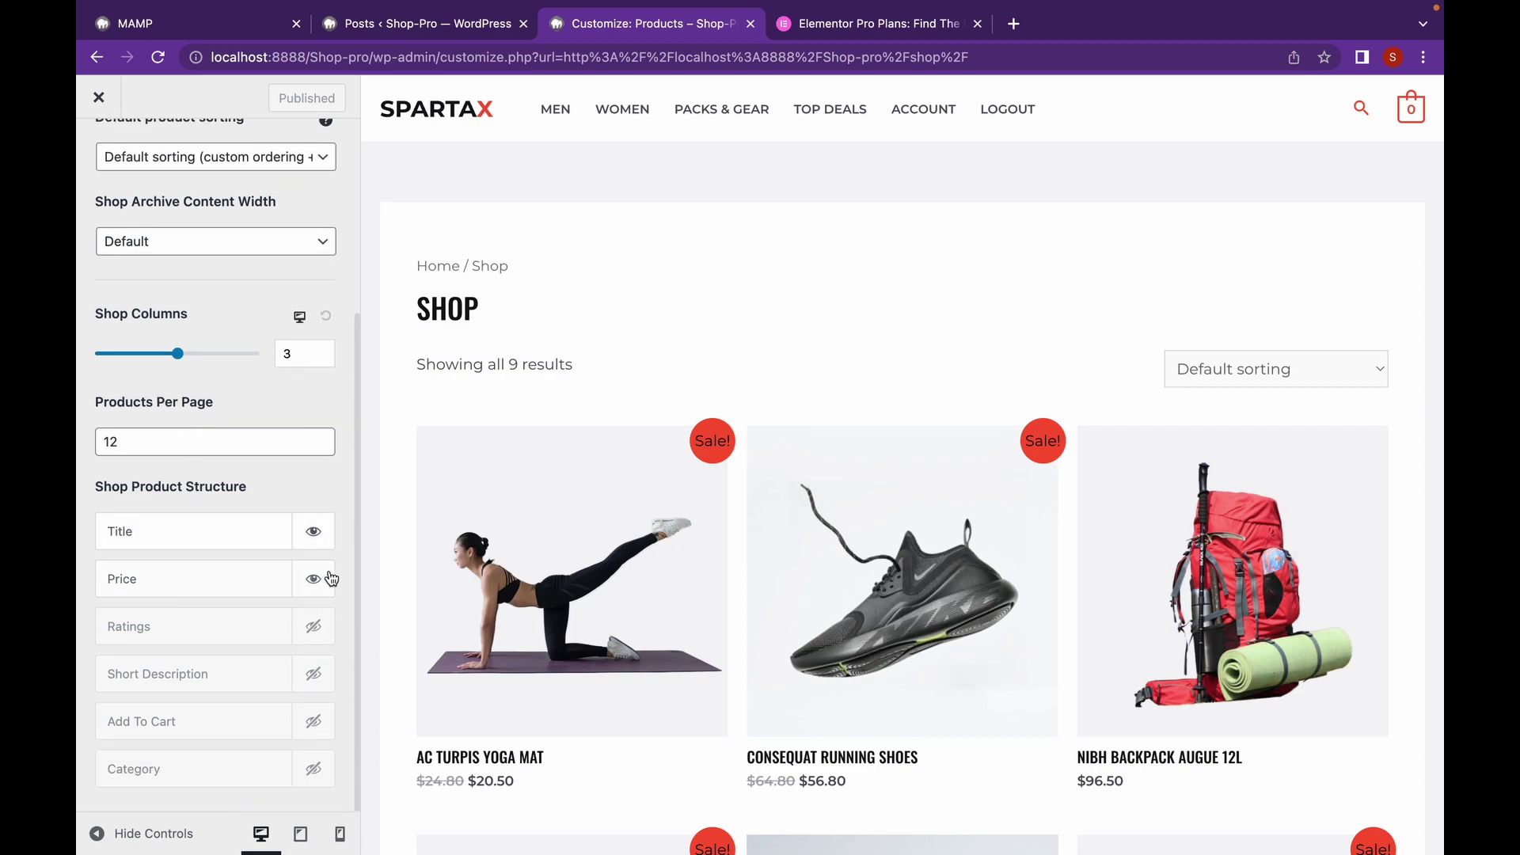
Show Ratings, Short Description, Add To Cart and Category in the shop product structure and check the product listing preview
{"action": "left_click", "coordinate": [317, 628]}
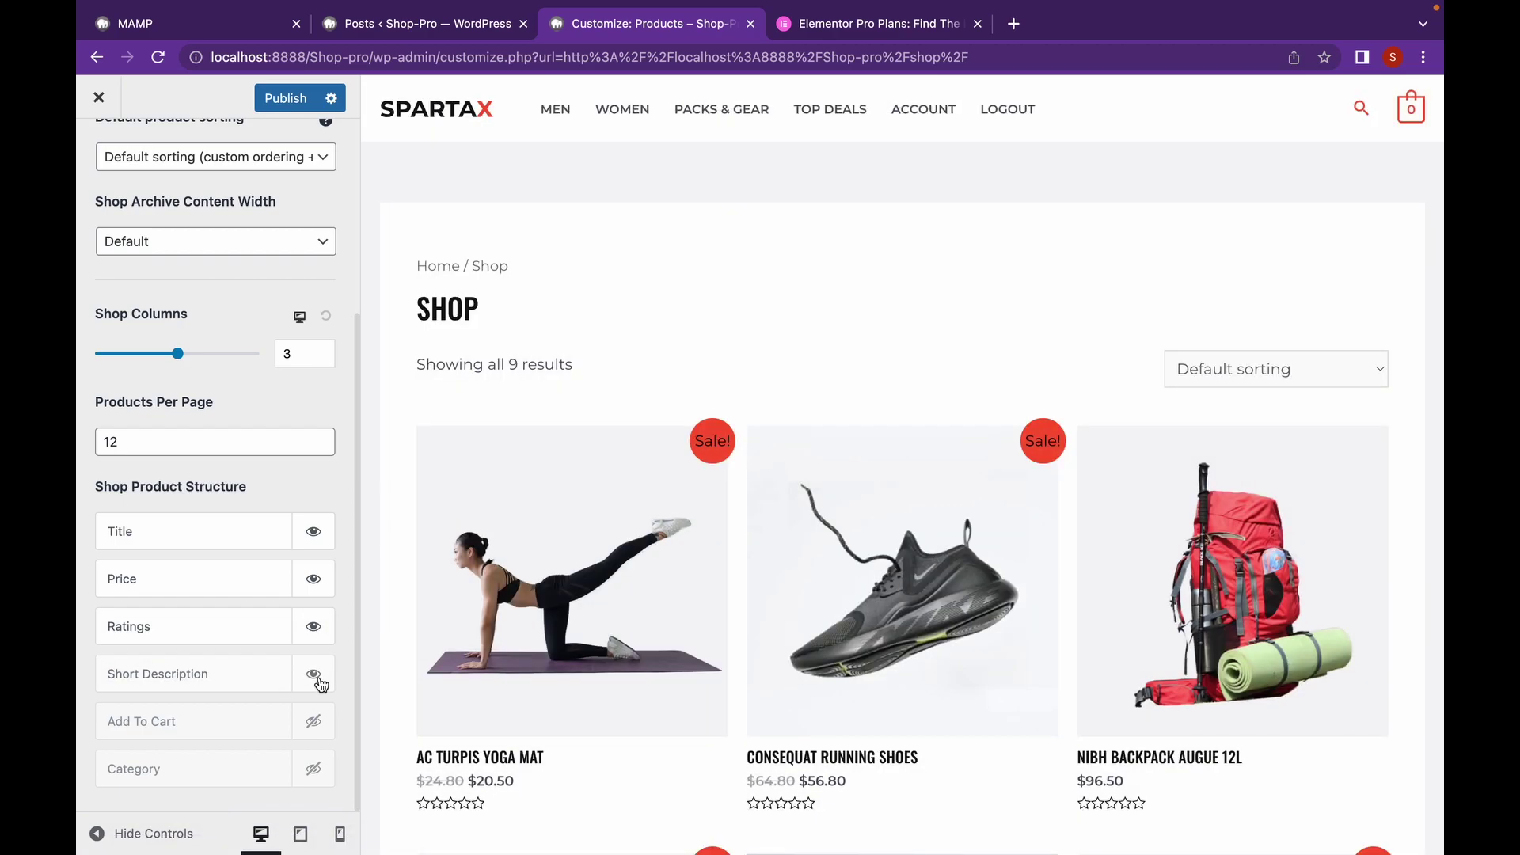
{"action": "left_click", "coordinate": [320, 681]}
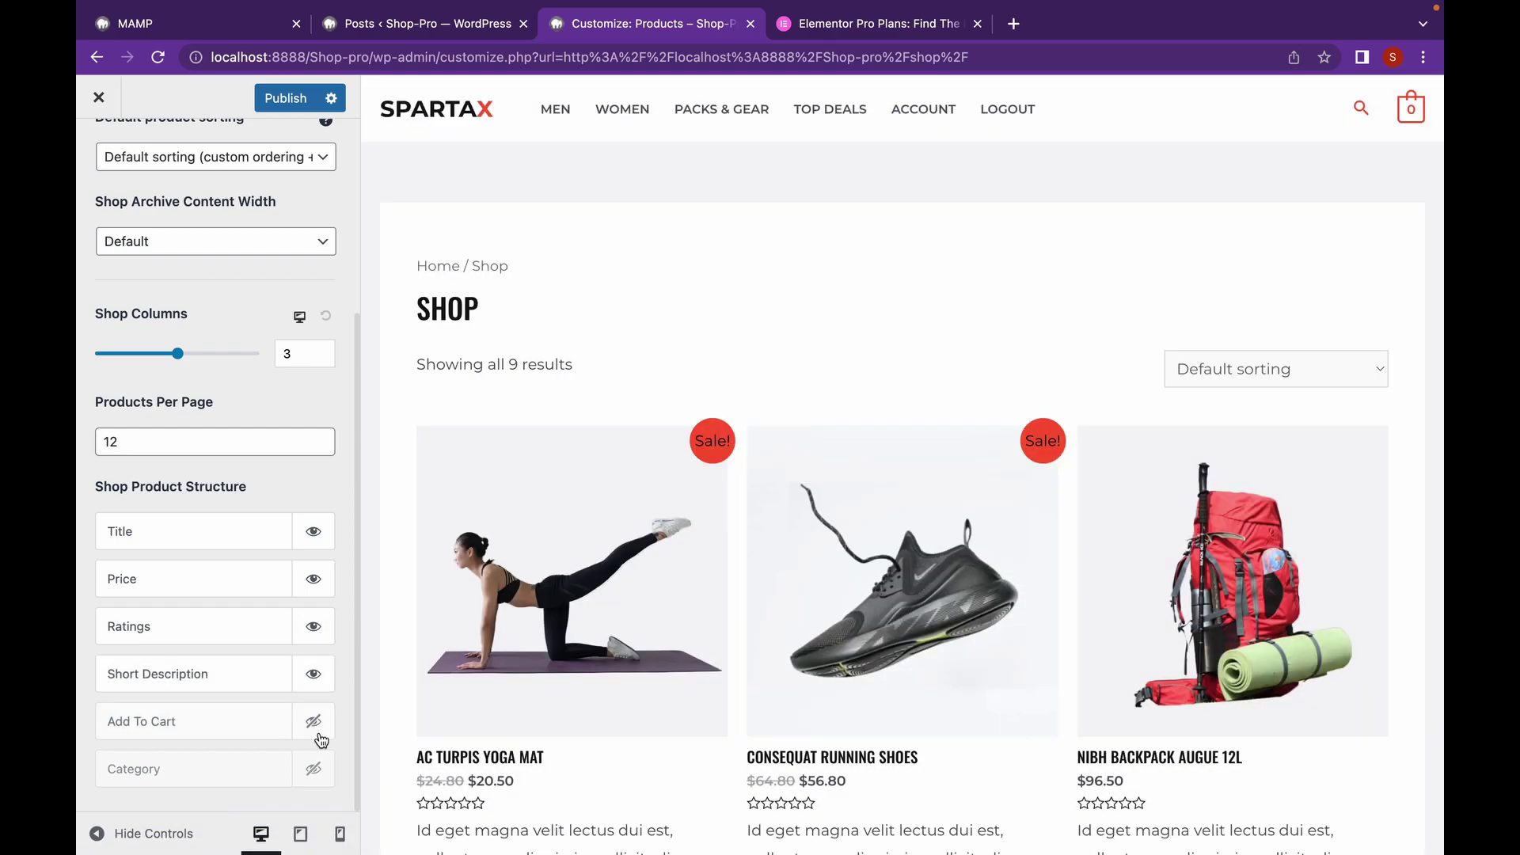
{"action": "left_click", "coordinate": [320, 736]}
{"action": "left_click", "coordinate": [315, 770]}
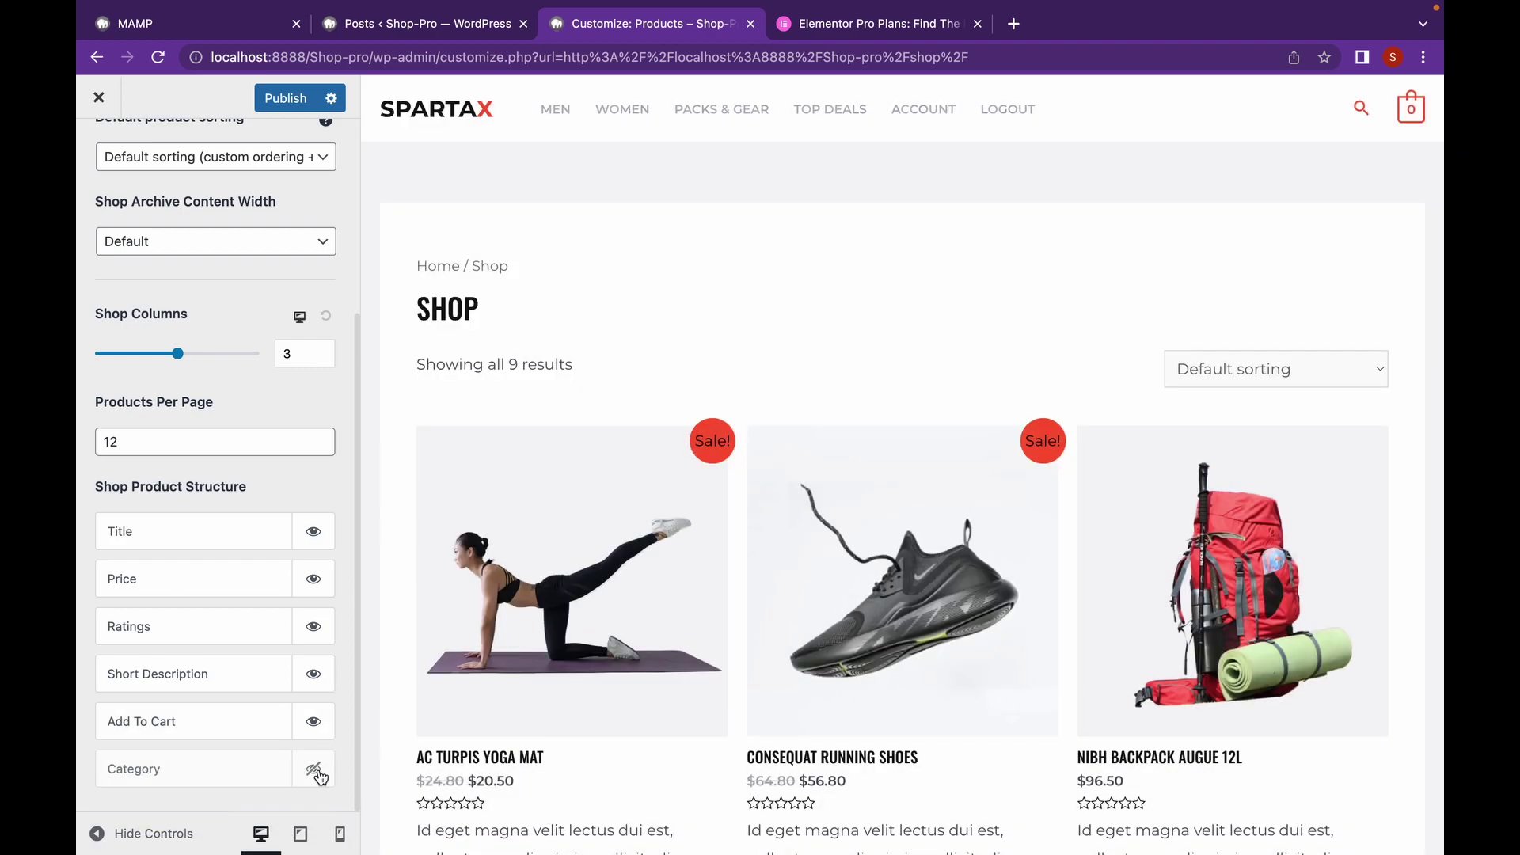
{"action": "scroll", "coordinate": [622, 582], "scroll_direction": "down", "scroll_amount": 3}
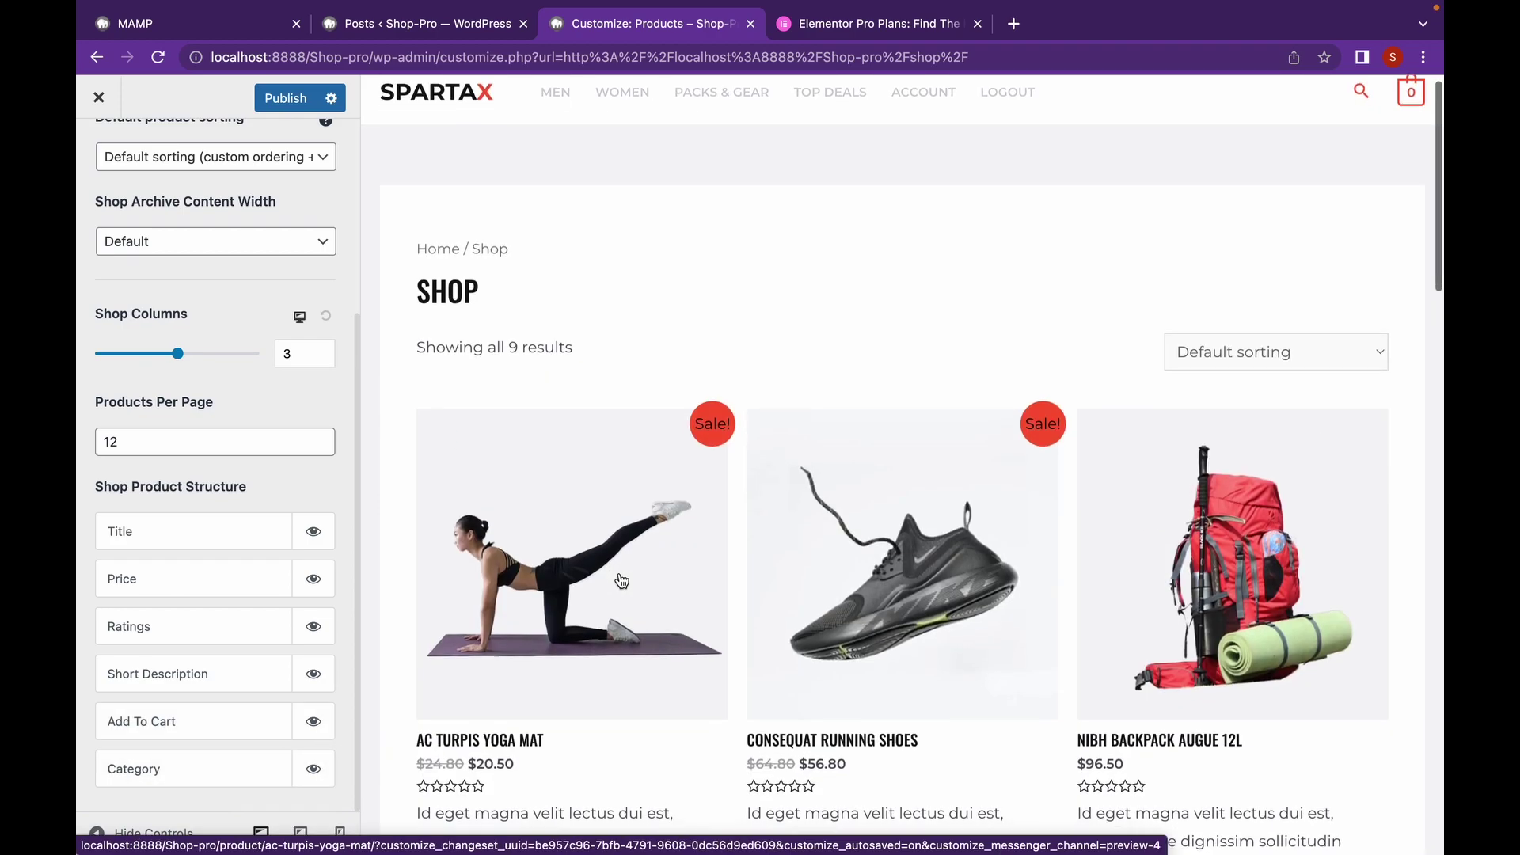
{"action": "scroll", "coordinate": [621, 582], "scroll_direction": "down", "scroll_amount": 5}
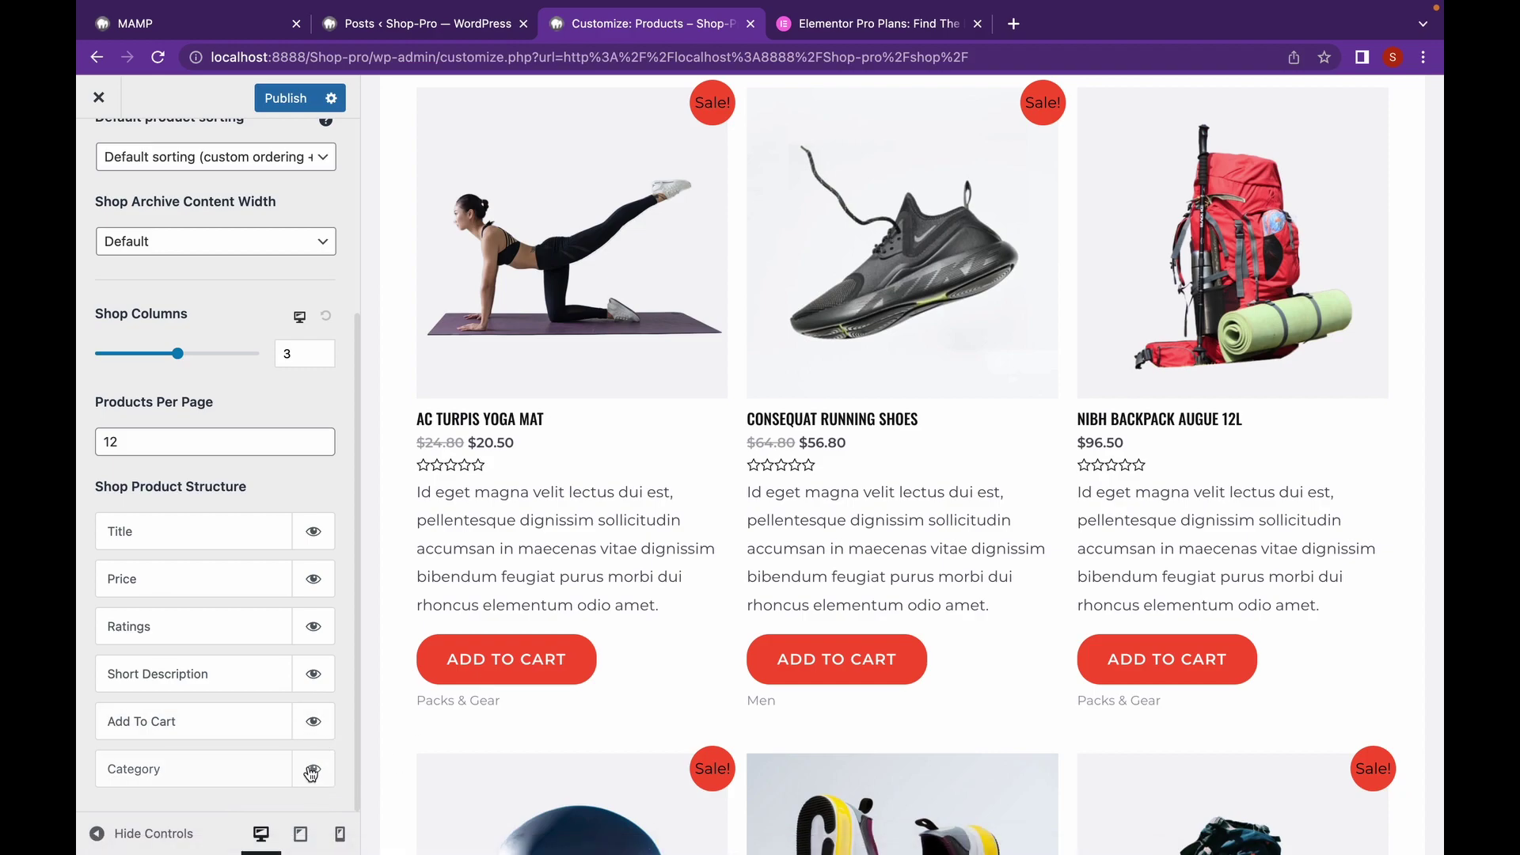
Hide Category, Add To Cart, Short Description and Ratings in the shop product structure, and publish the customization
{"action": "left_click", "coordinate": [312, 769]}
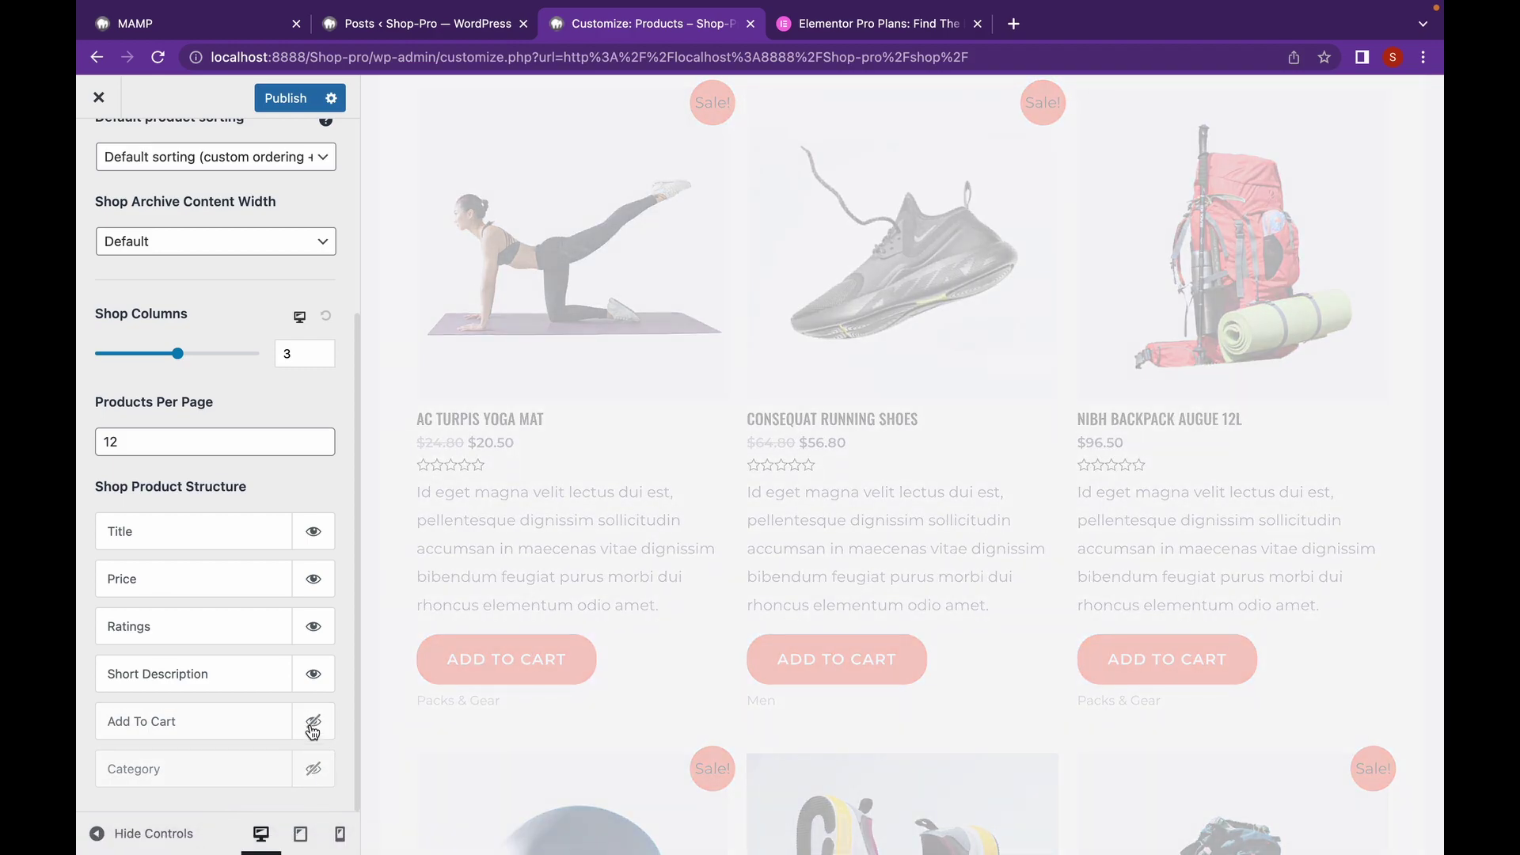
{"action": "left_click", "coordinate": [314, 674]}
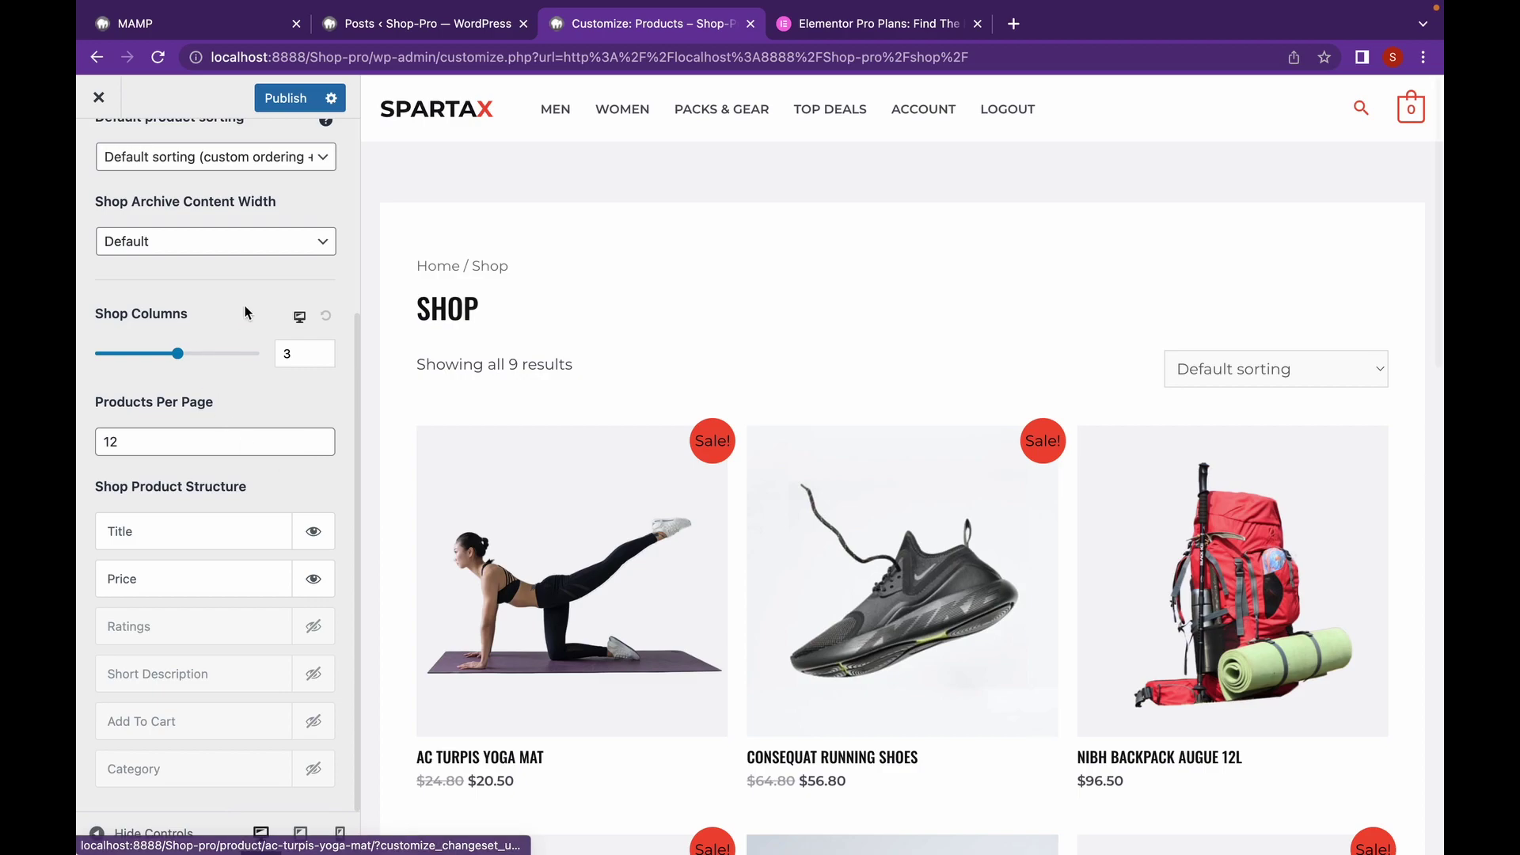
{"action": "scroll", "coordinate": [270, 242], "scroll_direction": "up", "scroll_amount": 2}
{"action": "left_click", "coordinate": [278, 101]}
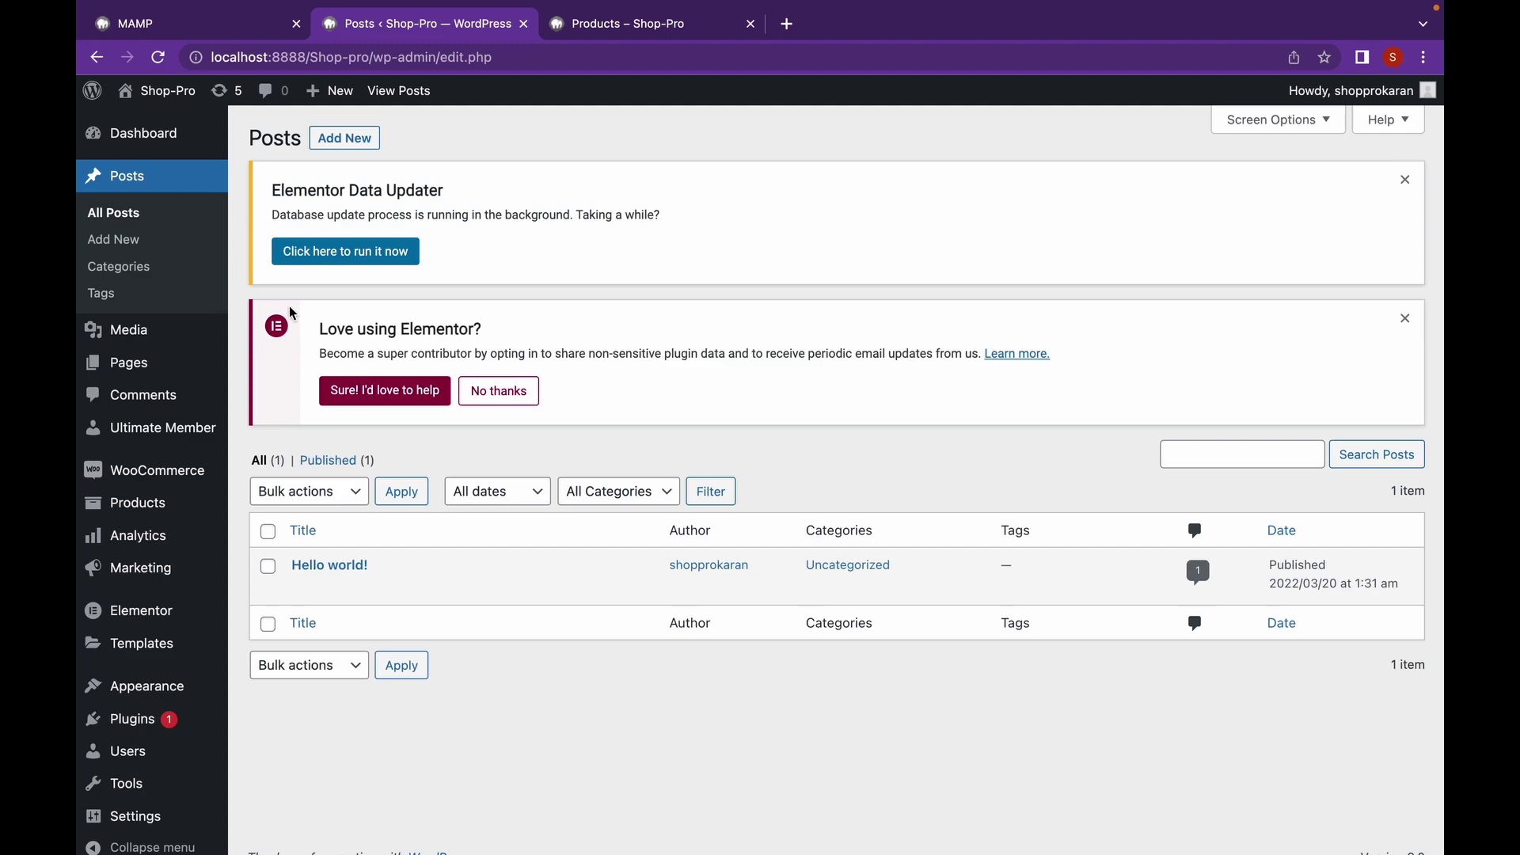
Create a new Elementor template of type Products Archive named products-archive-v1
{"action": "left_click", "coordinate": [153, 642]}
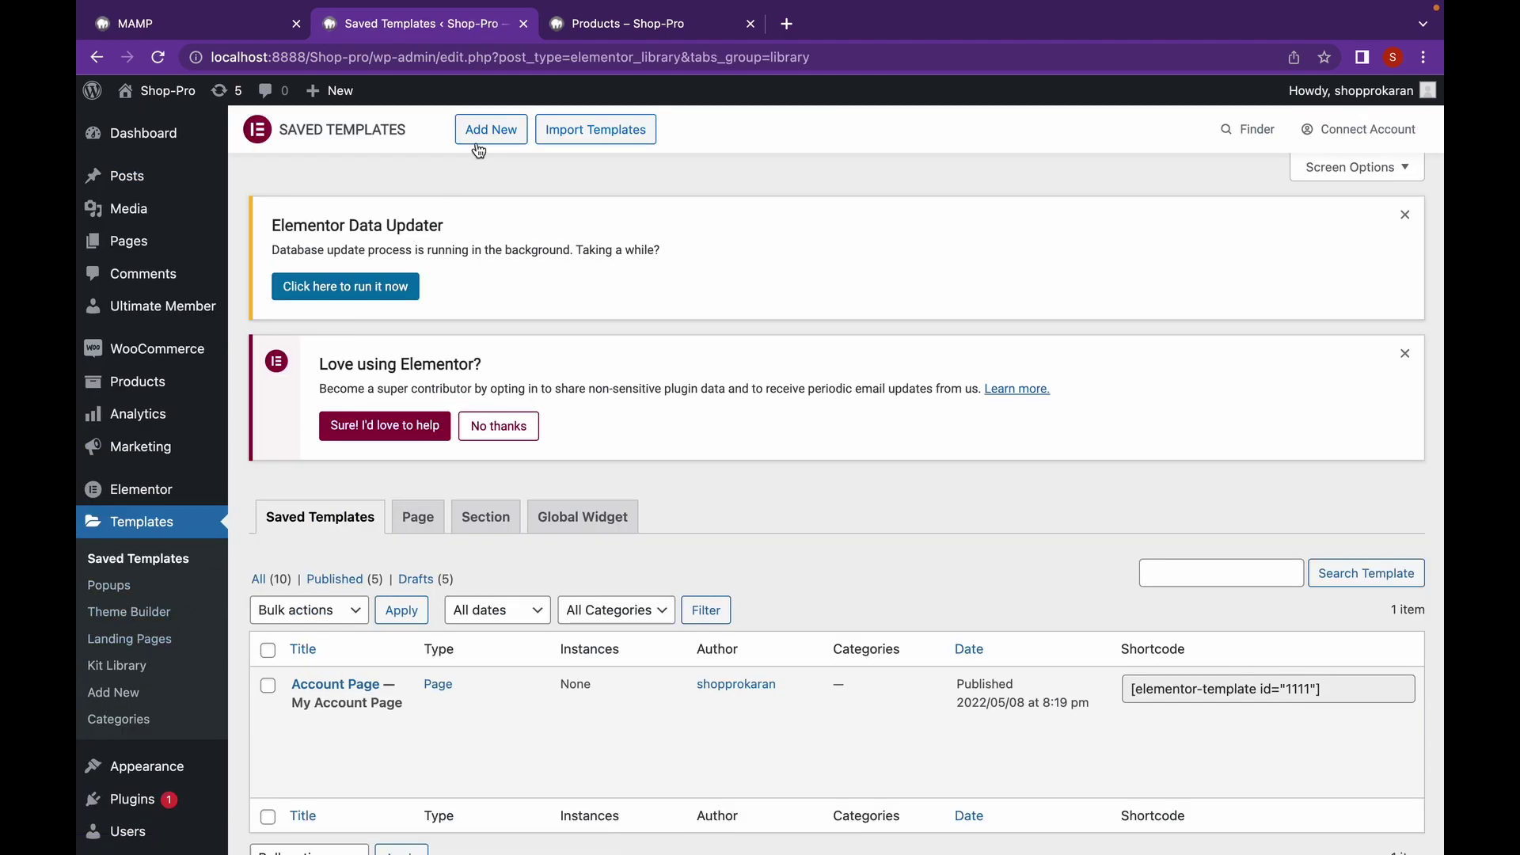
{"action": "left_click", "coordinate": [490, 140]}
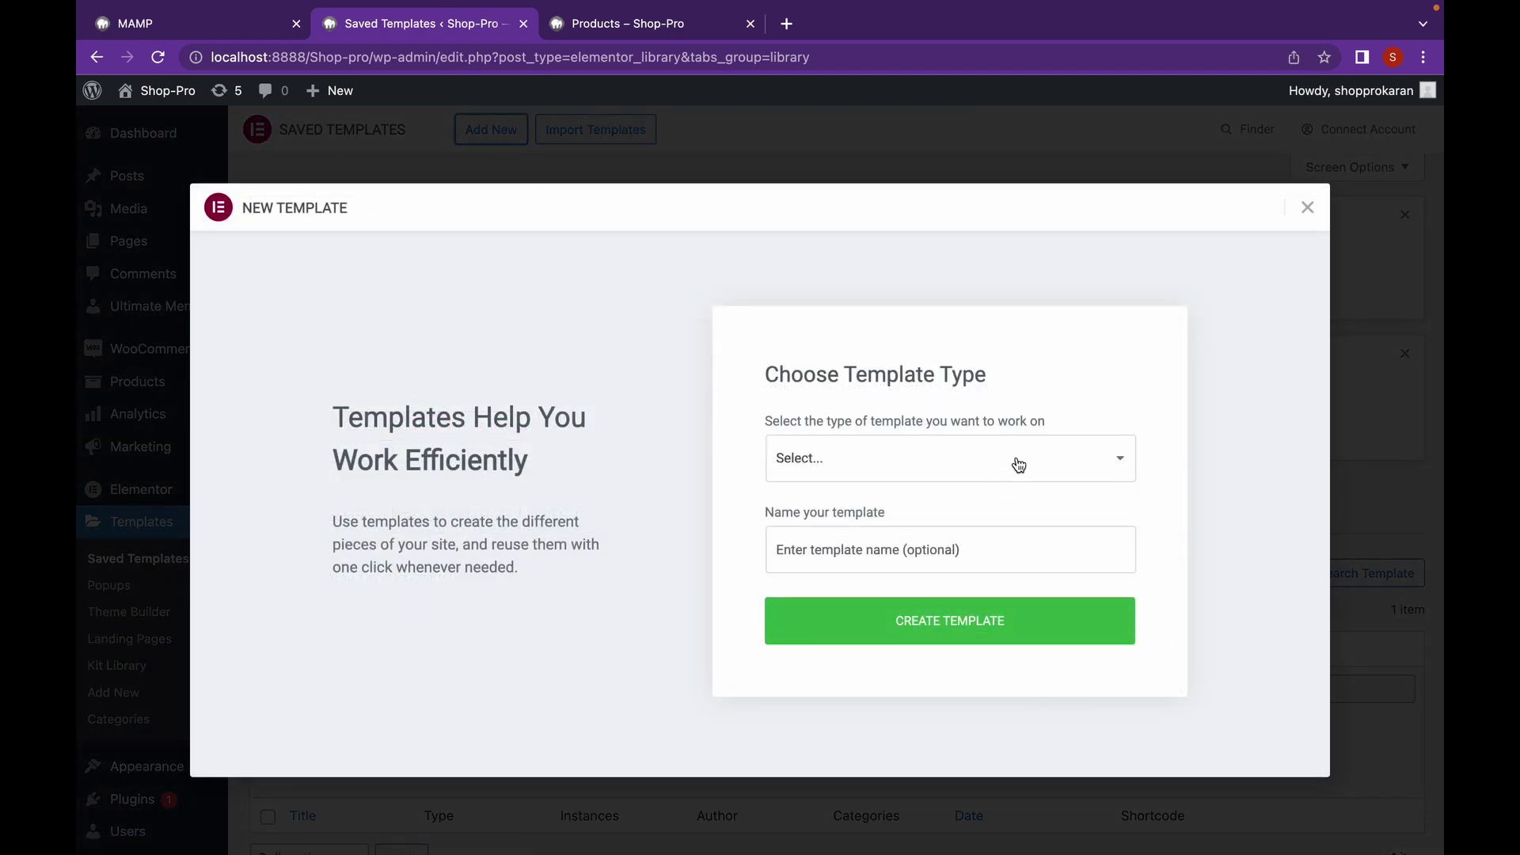
{"action": "left_click", "coordinate": [1014, 466]}
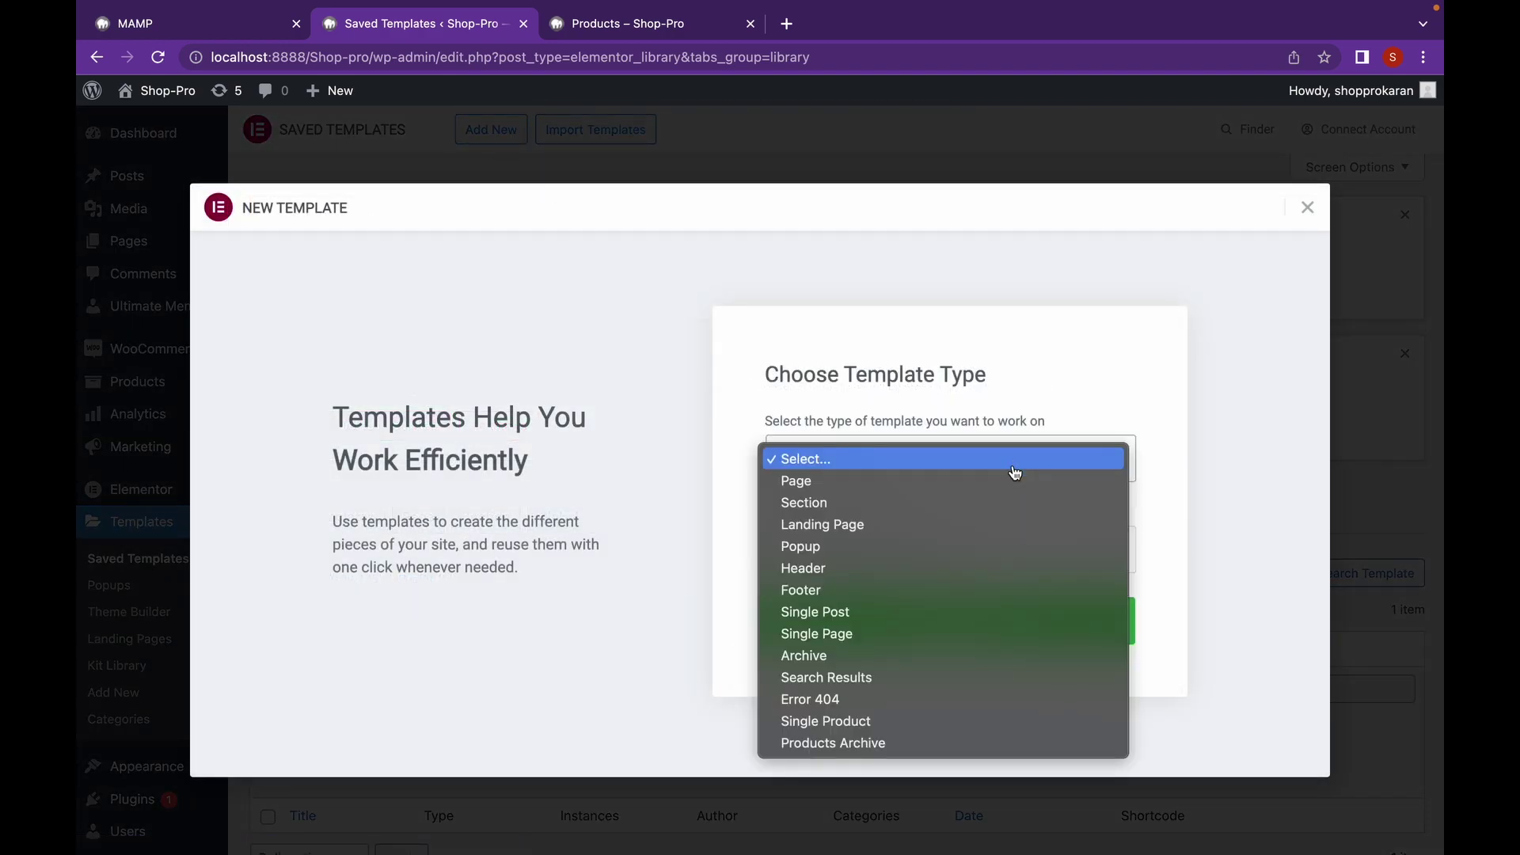
{"action": "left_click", "coordinate": [897, 743]}
{"action": "left_click", "coordinate": [912, 549]}
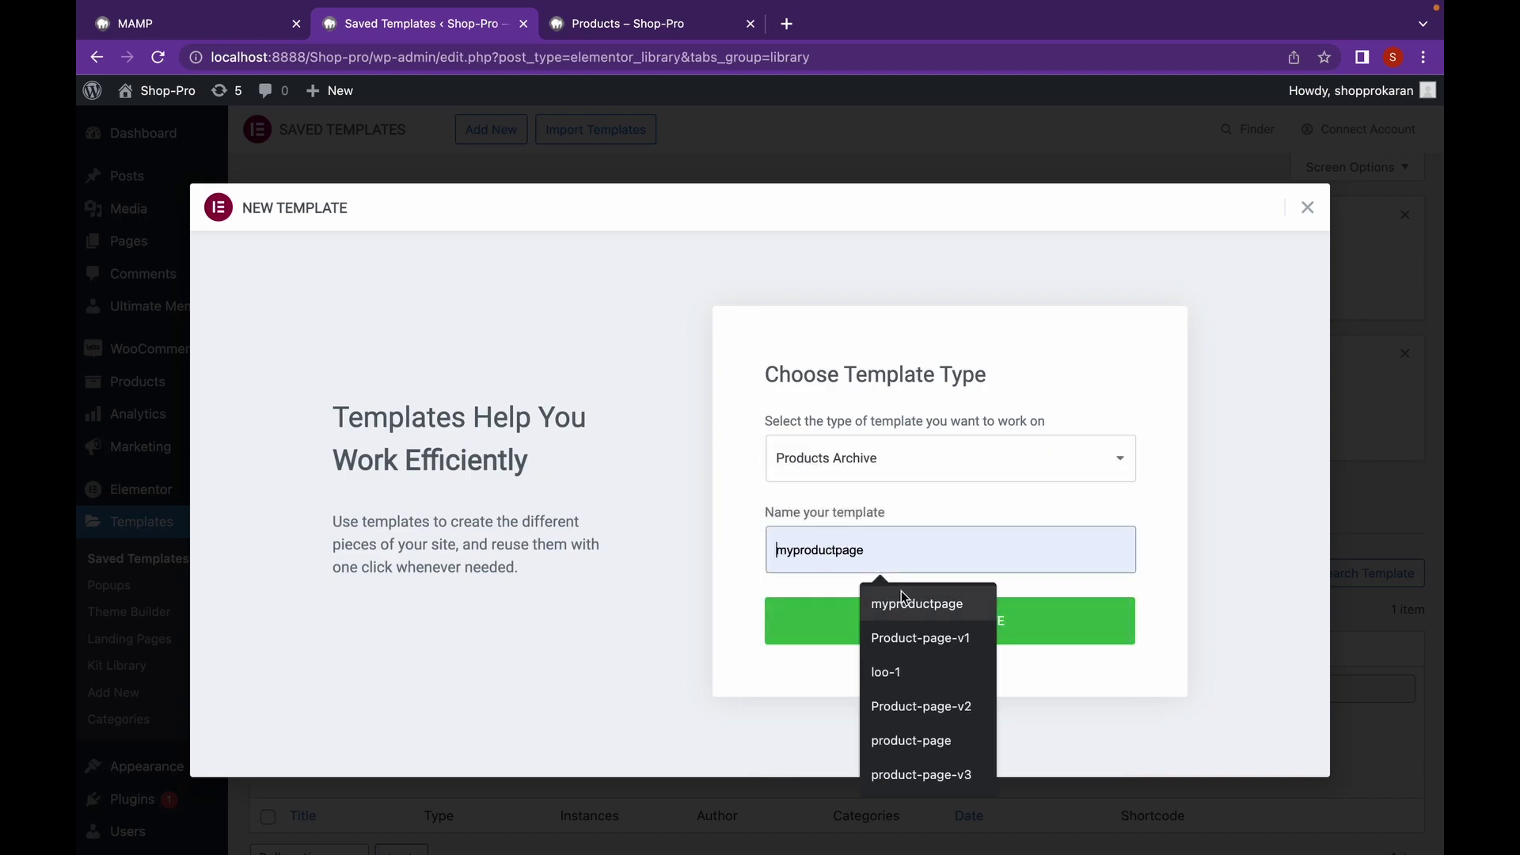
{"action": "type", "text": "pro"}
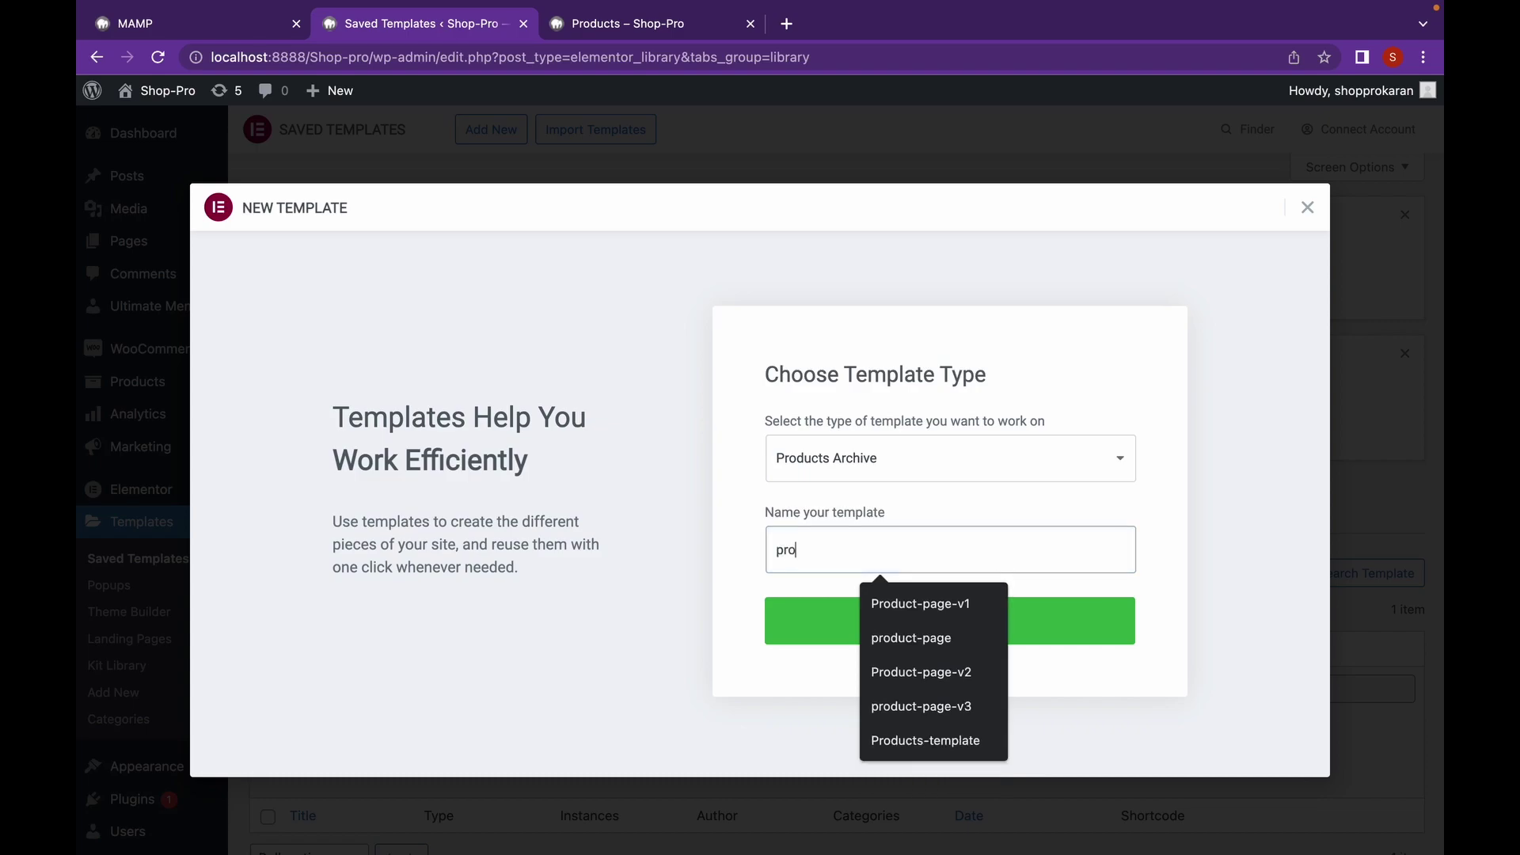
{"action": "type", "text": "ducts-archive-v1"}
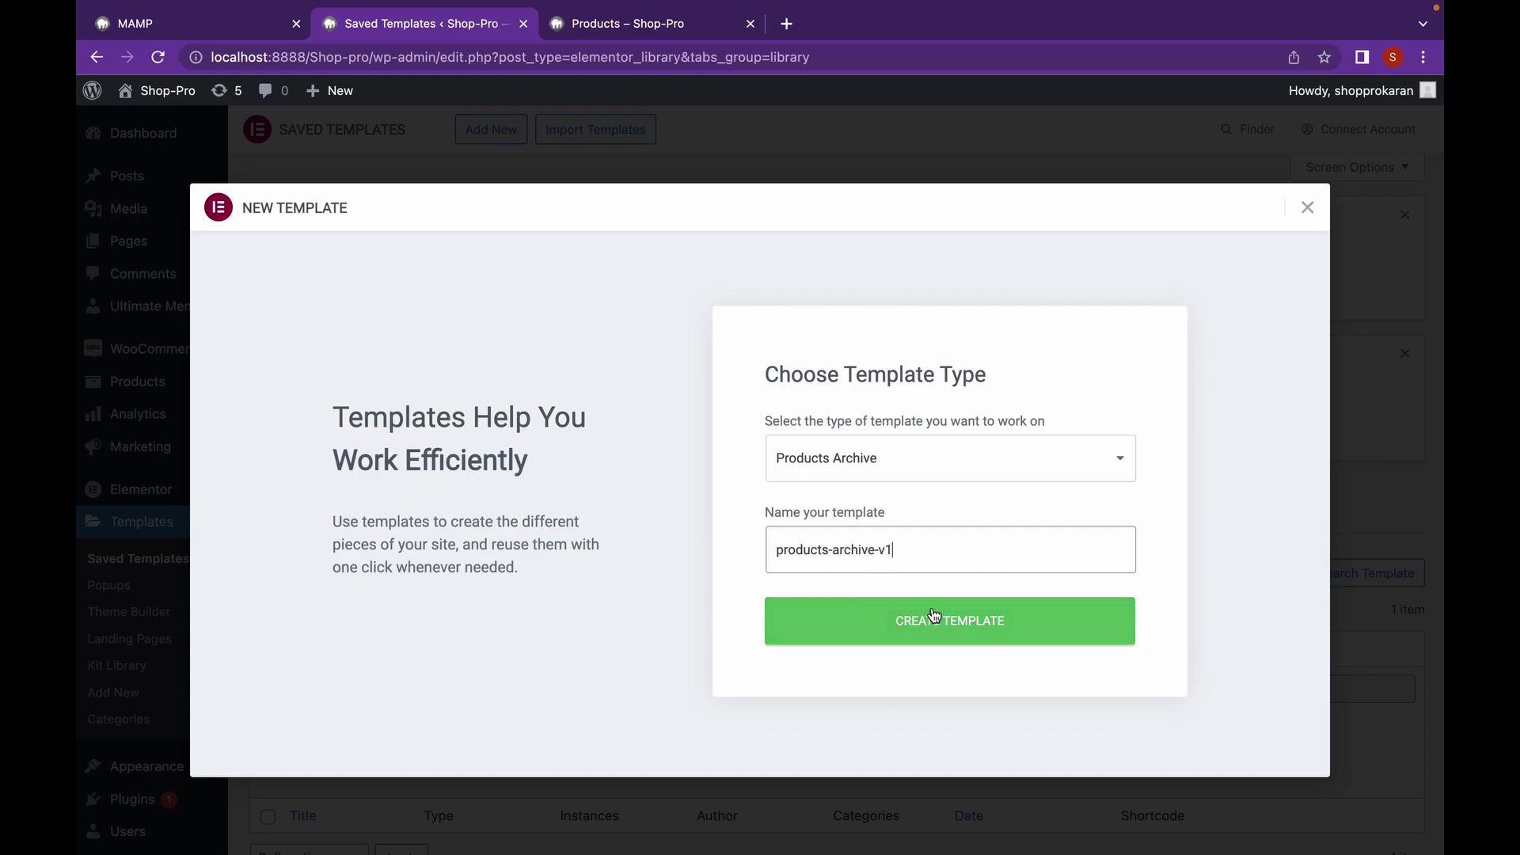
{"action": "left_click", "coordinate": [934, 617]}
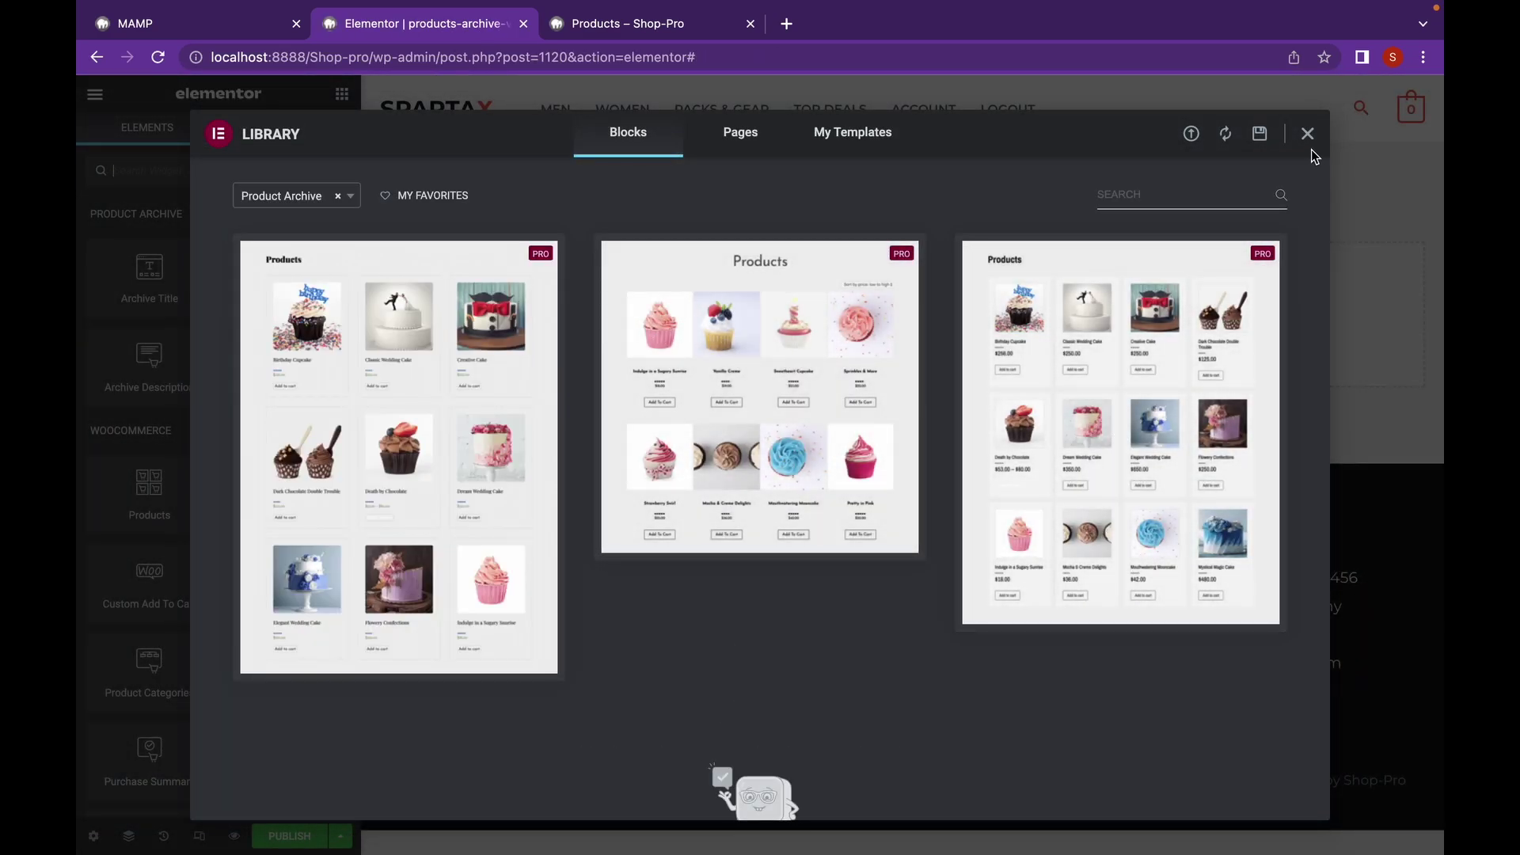
Dismiss the template library, add a two-column section to the empty canvas, and make its left column much narrower than the right one
{"action": "left_click", "coordinate": [1308, 134]}
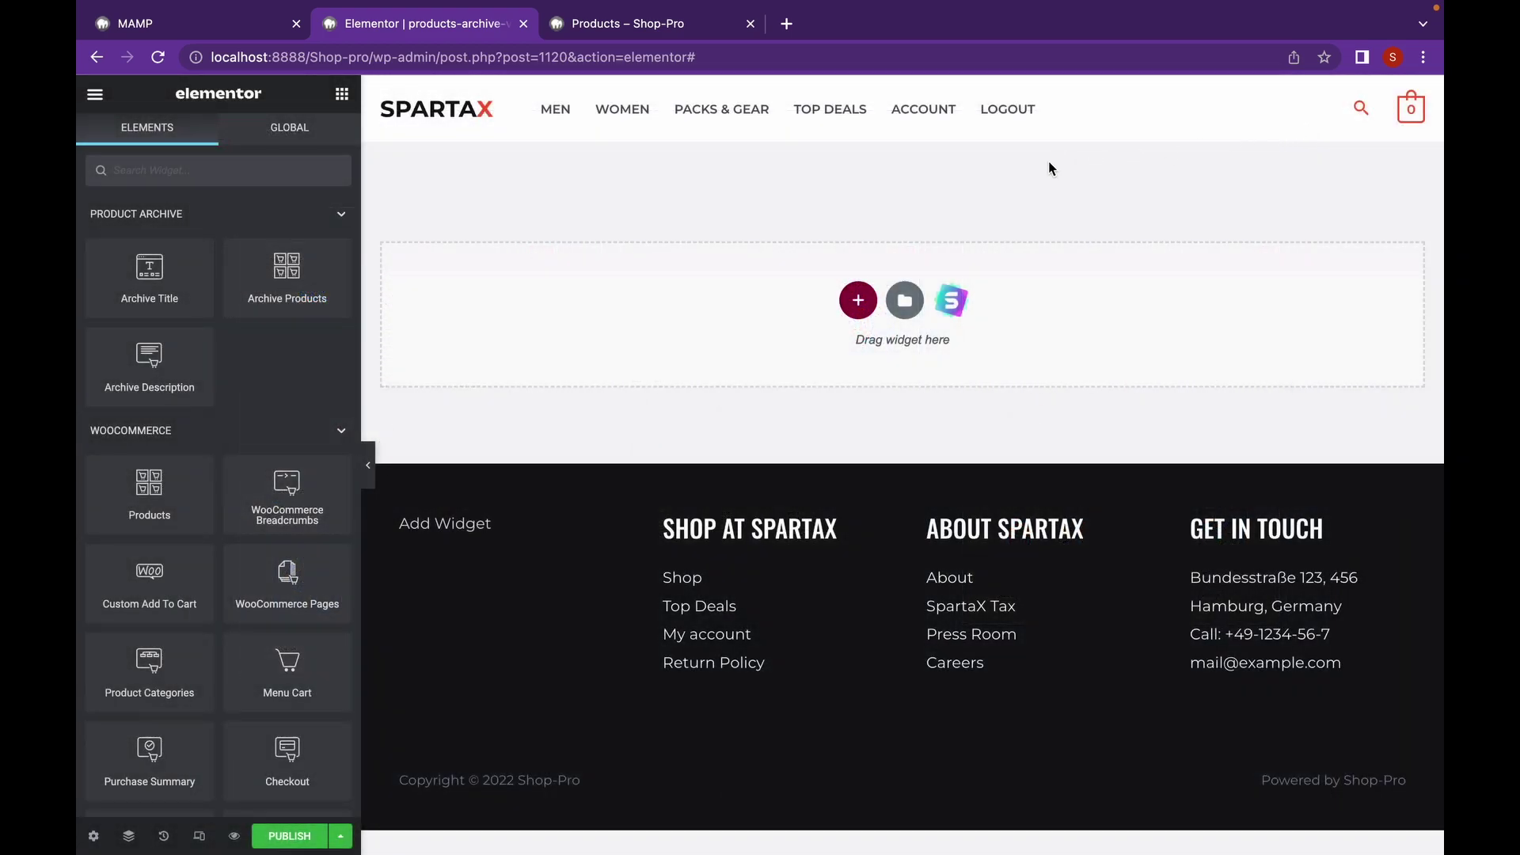
{"action": "left_click", "coordinate": [857, 300]}
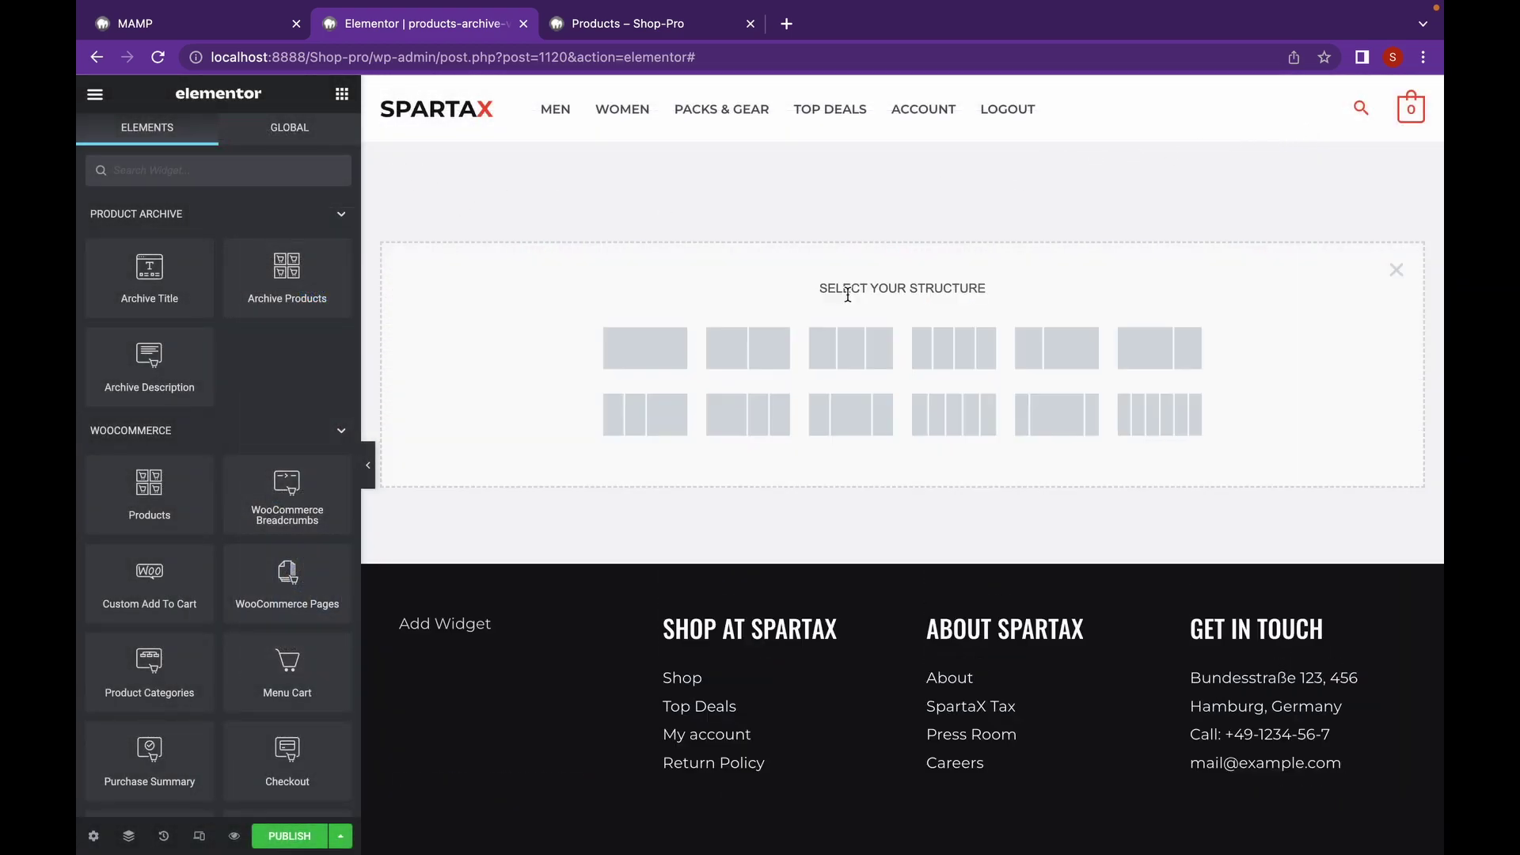
{"action": "left_click", "coordinate": [766, 347]}
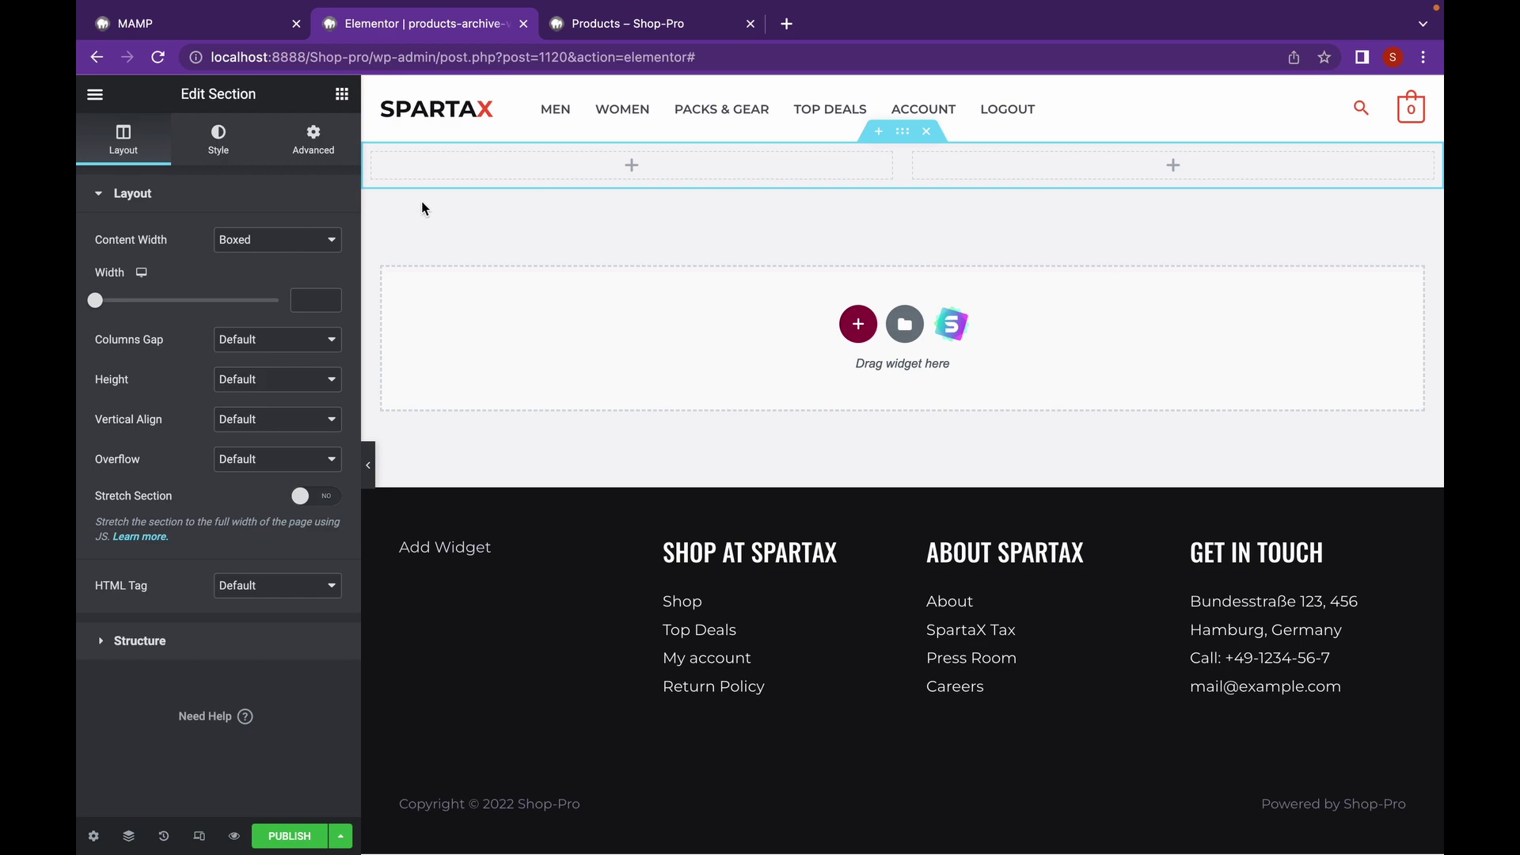
{"action": "mouse_move", "coordinate": [908, 168]}
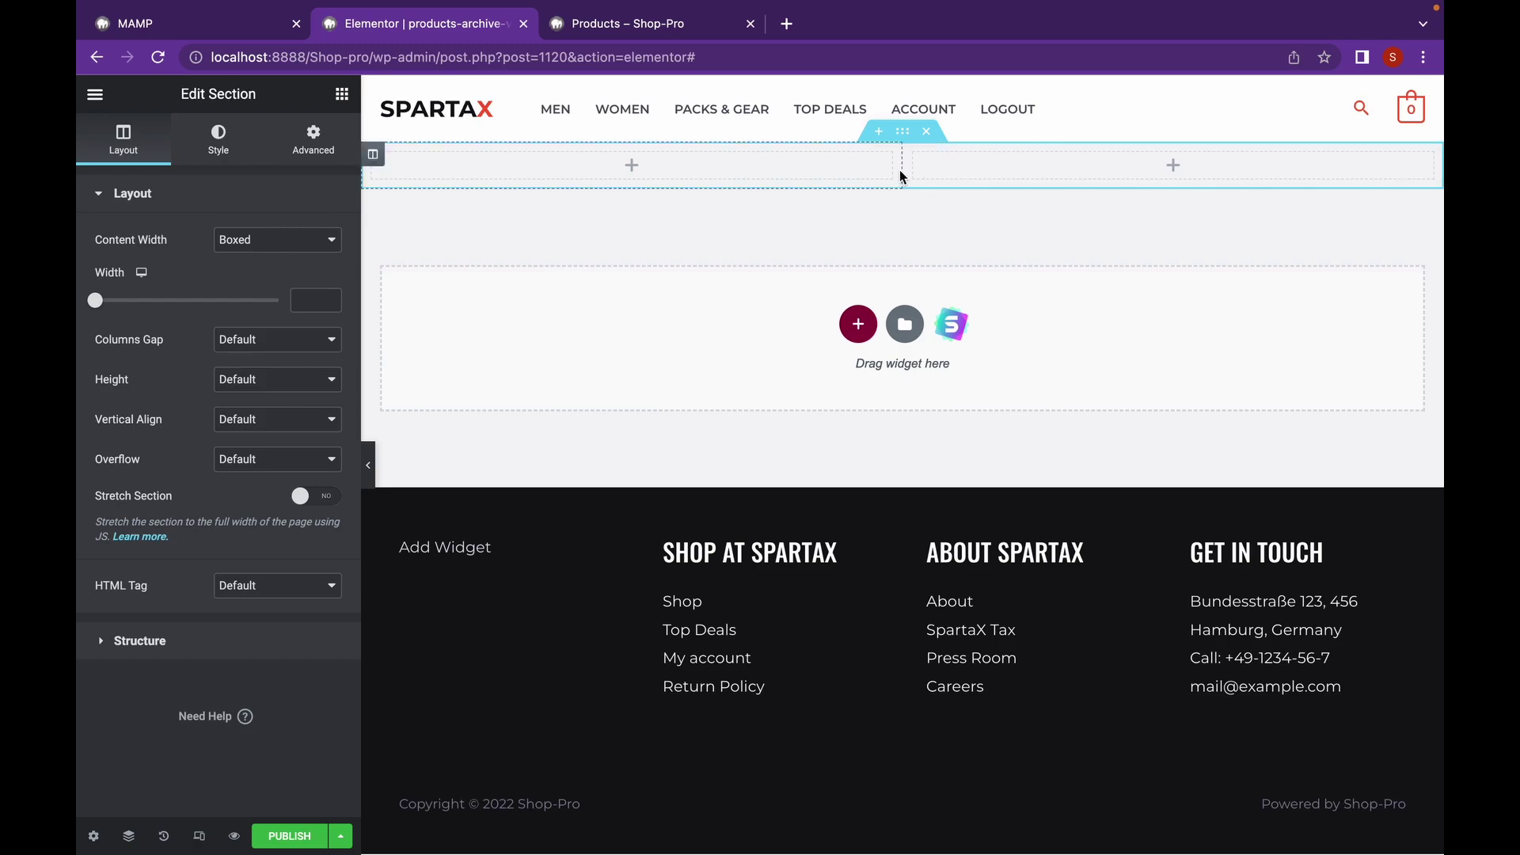
{"action": "left_click_drag", "start_coordinate": [901, 169], "coordinate": [570, 170]}
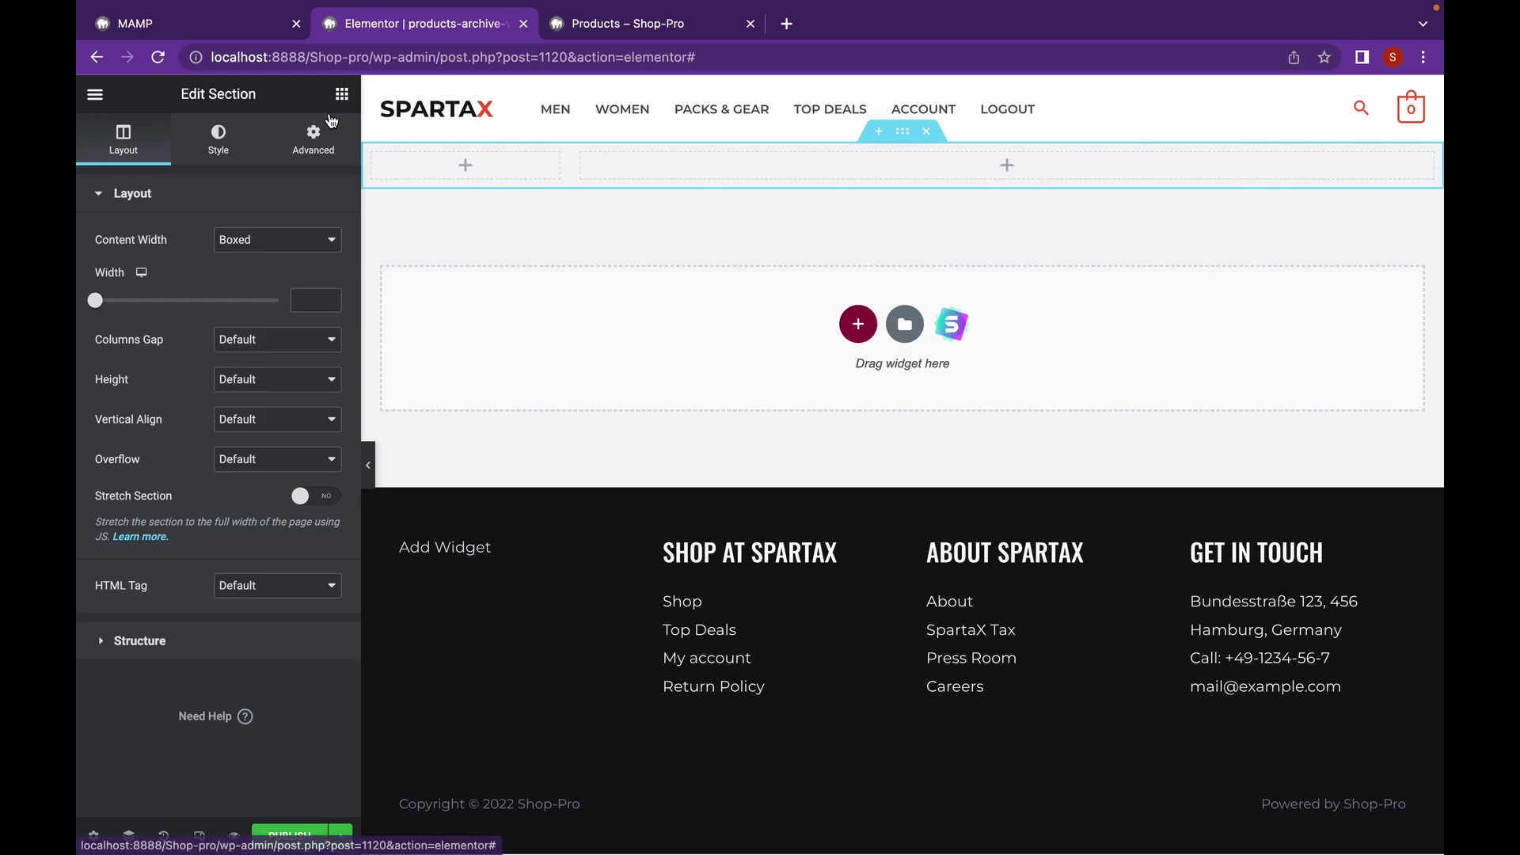
Place the Archive Products widget in the wide right column of the section
{"action": "left_click", "coordinate": [343, 94]}
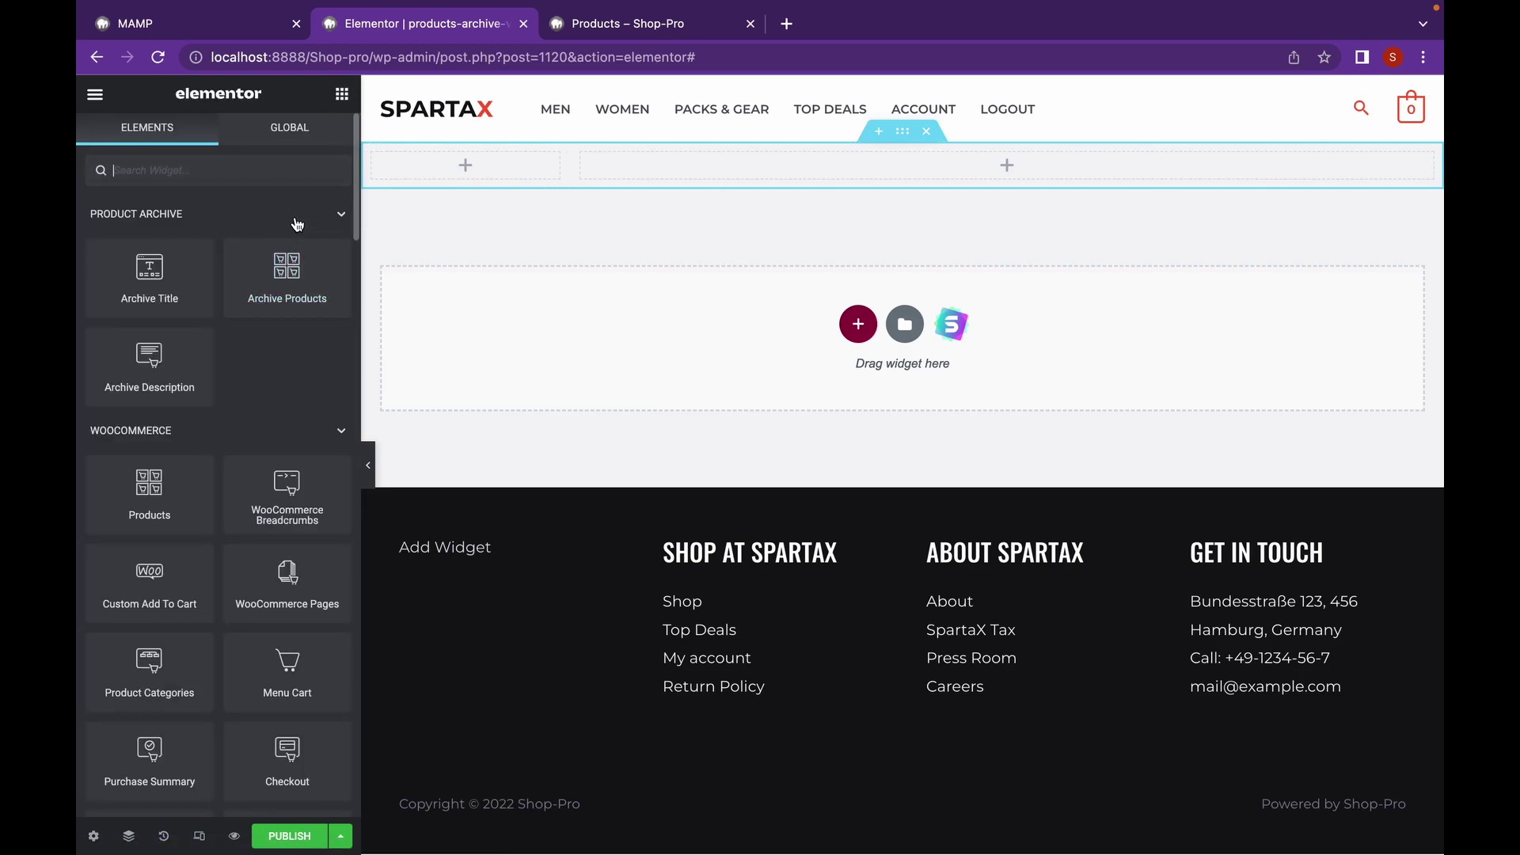
{"action": "left_click_drag", "start_coordinate": [272, 299], "coordinate": [1024, 166]}
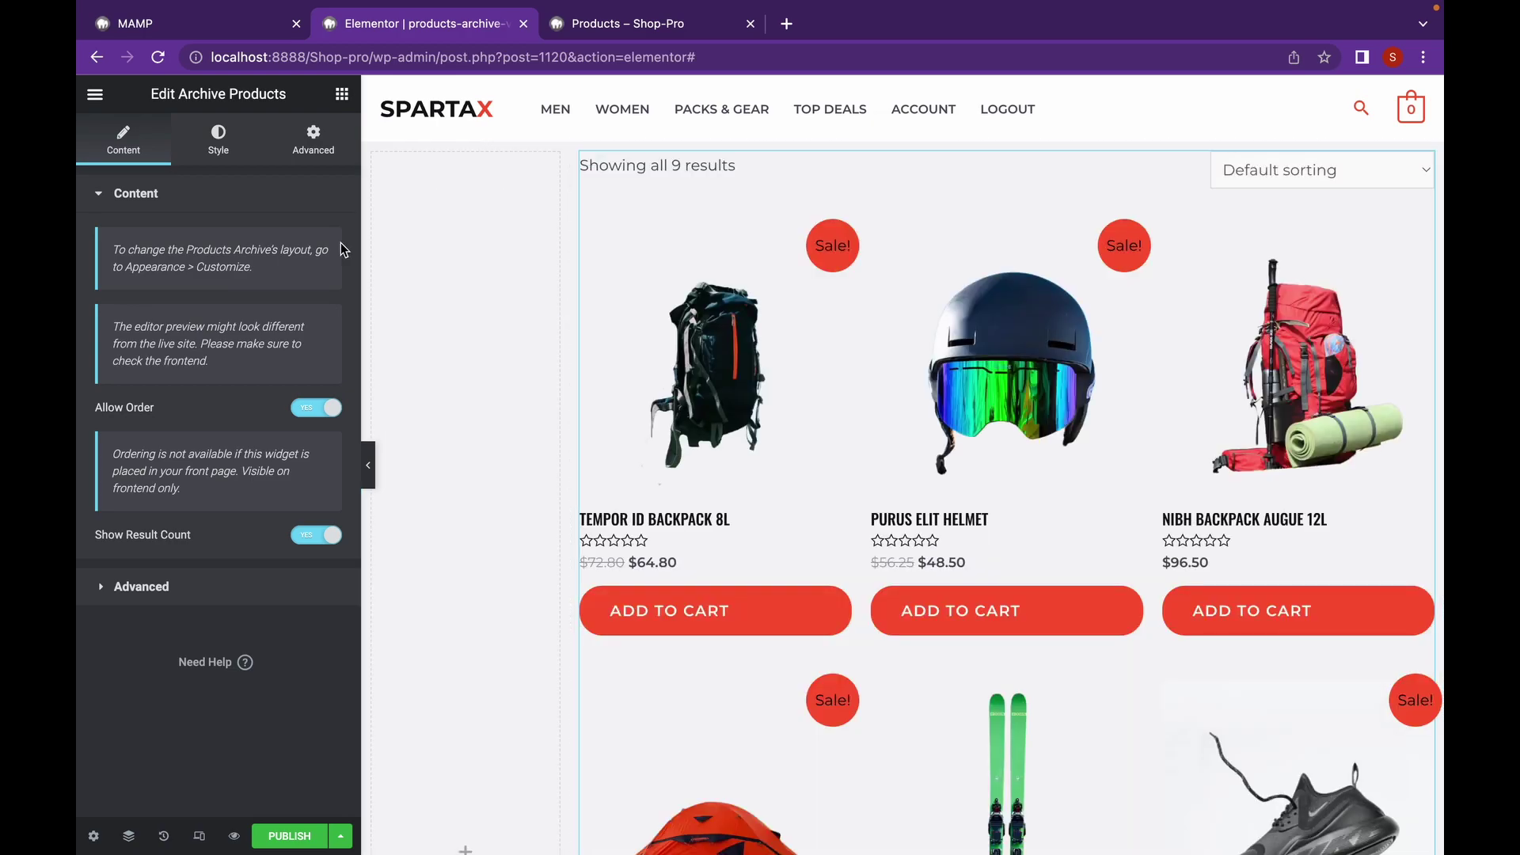
Find the Heading widget and place it above the product grid in the right column
{"action": "left_click", "coordinate": [342, 94]}
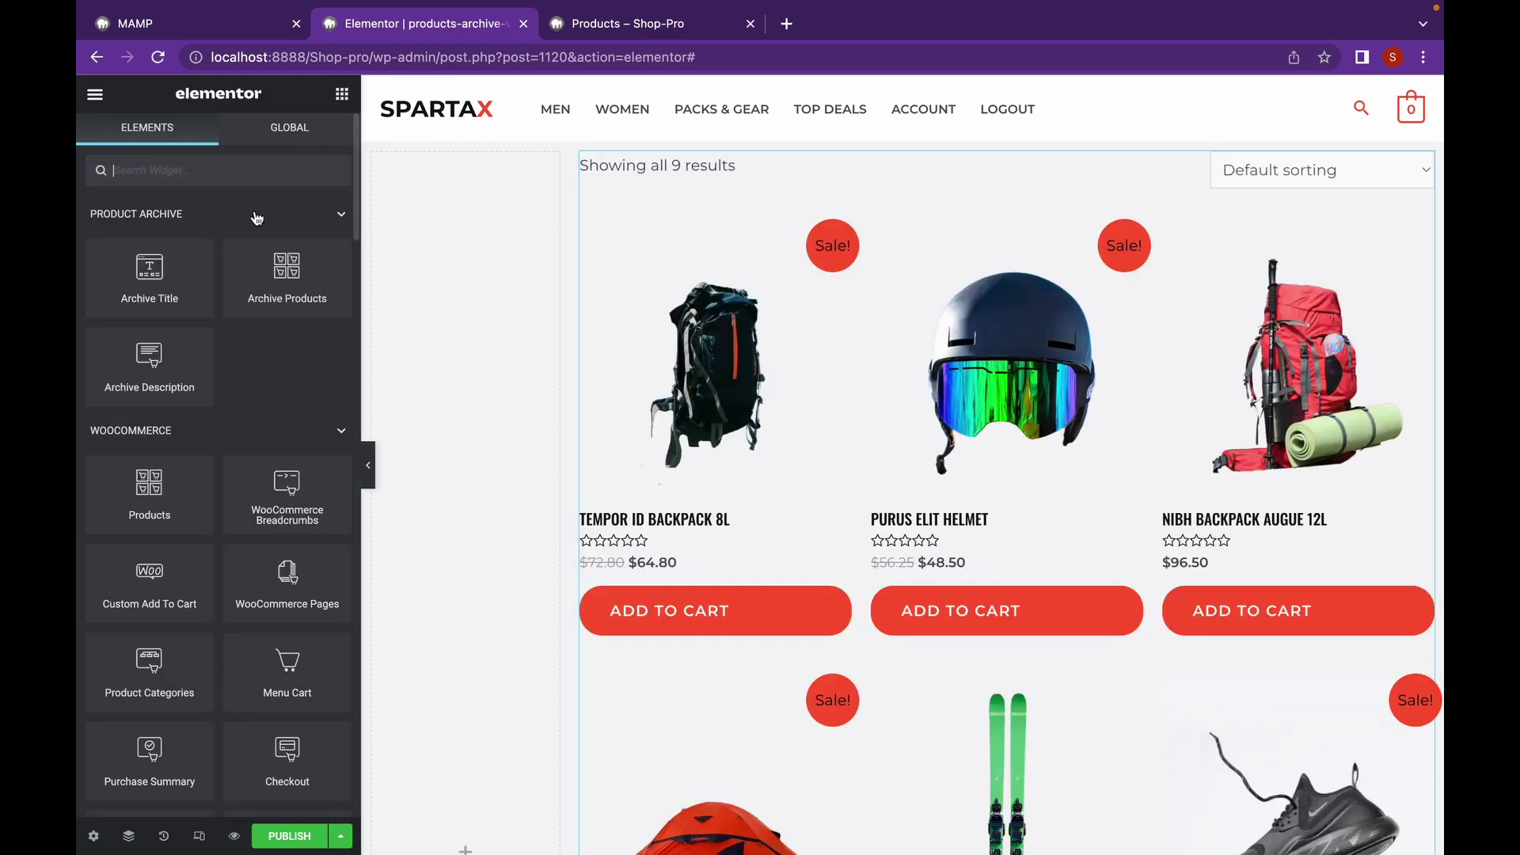
{"action": "left_click", "coordinate": [284, 178]}
{"action": "type", "text": "headun"}
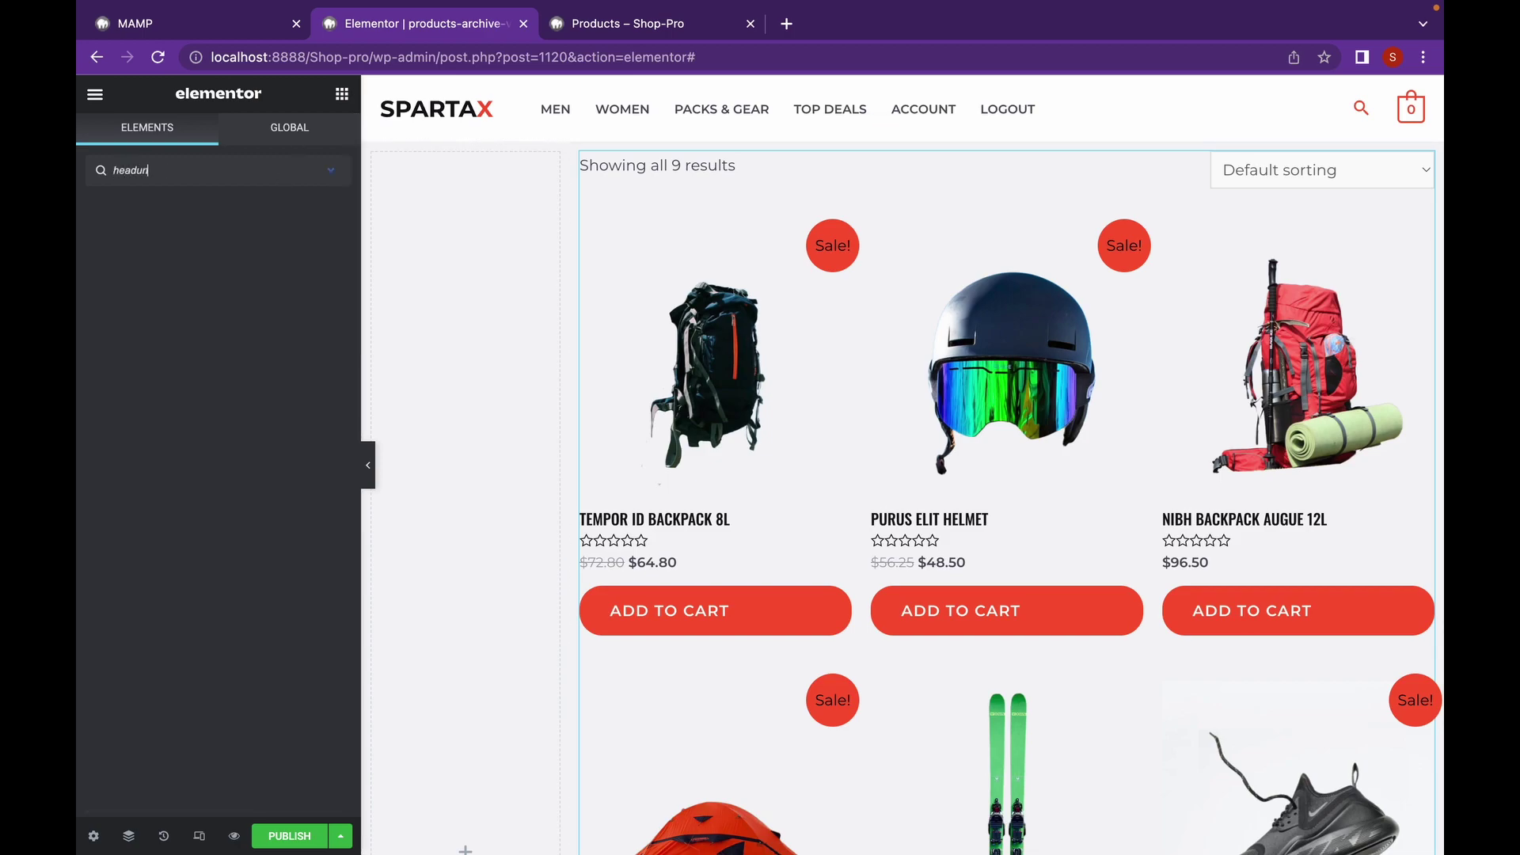
{"action": "key", "text": "BackSpace"}
{"action": "key", "text": "BackSpace"}
{"action": "left_click_drag", "start_coordinate": [158, 236], "coordinate": [721, 158]}
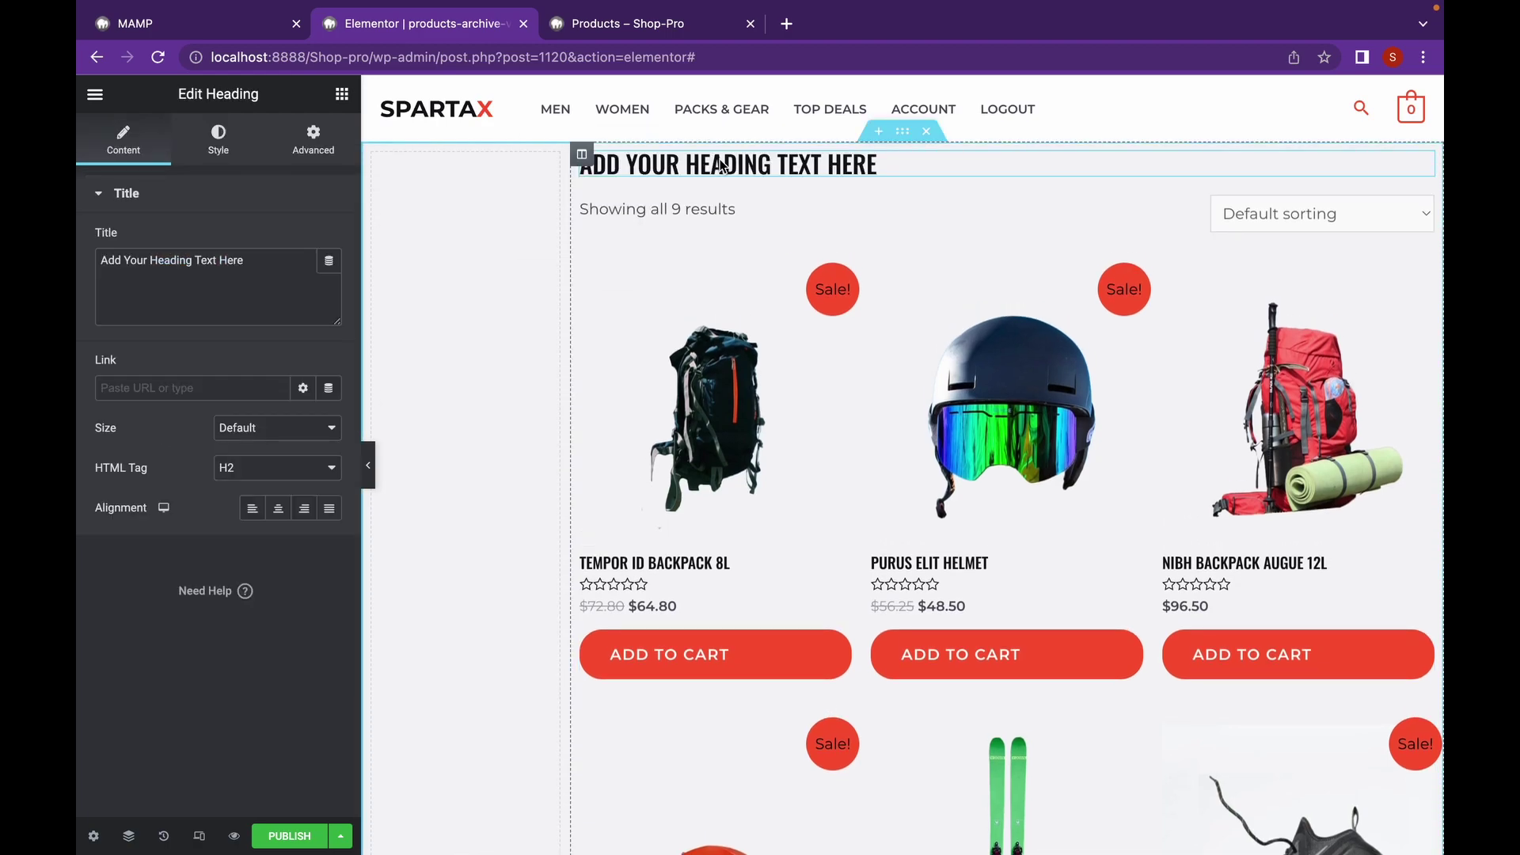
Make the heading's title dynamic by binding it to the Archive Title tag
{"action": "left_click", "coordinate": [328, 264]}
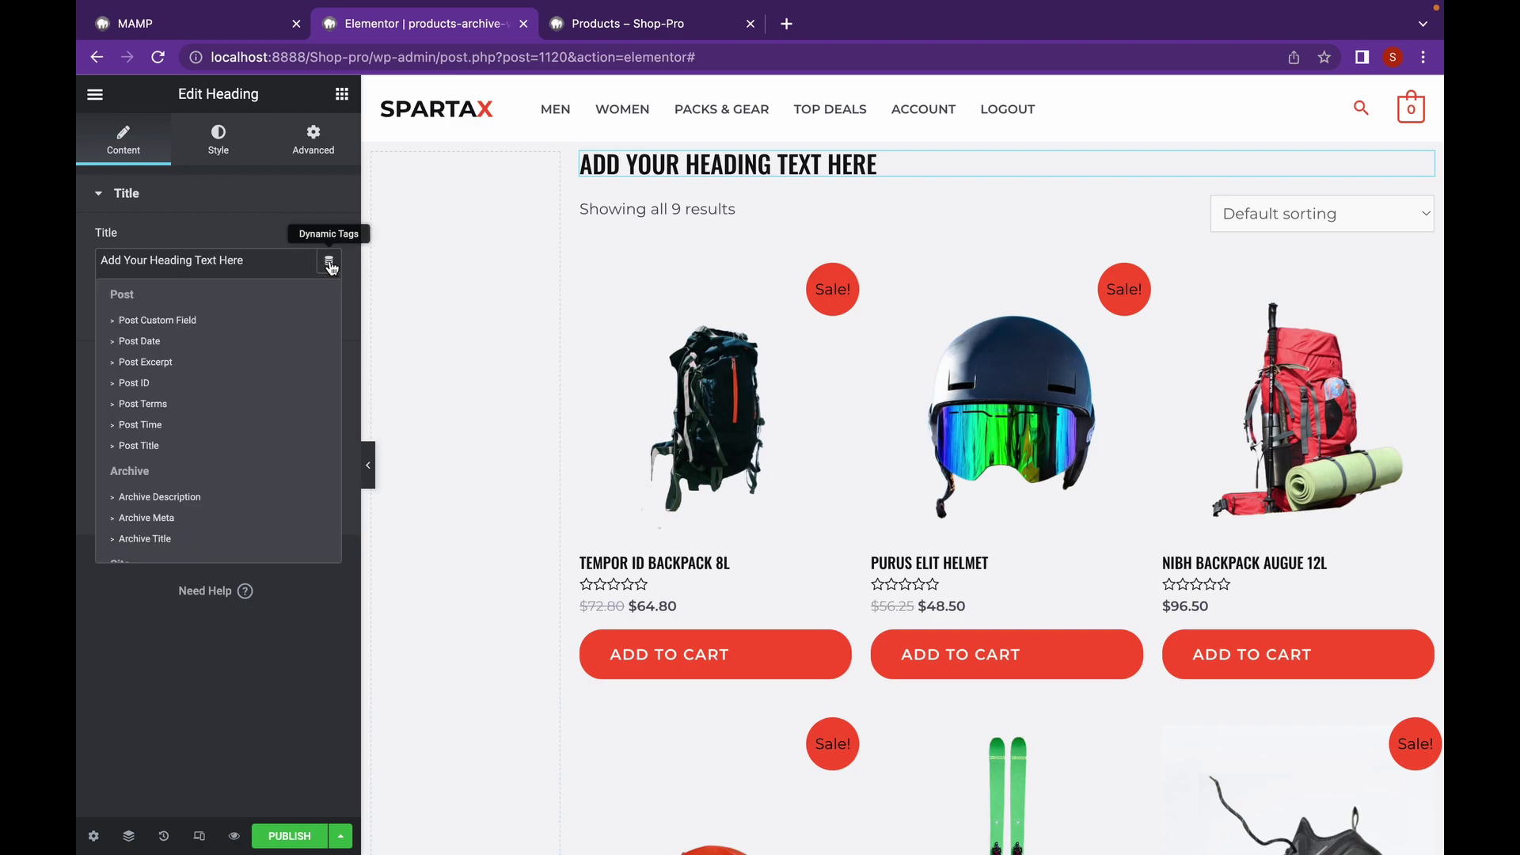
{"action": "scroll", "coordinate": [262, 401], "scroll_direction": "down", "scroll_amount": 3}
{"action": "scroll", "coordinate": [262, 404], "scroll_direction": "down", "scroll_amount": 5}
{"action": "scroll", "coordinate": [262, 402], "scroll_direction": "down", "scroll_amount": 3}
{"action": "scroll", "coordinate": [129, 441], "scroll_direction": "up", "scroll_amount": 6}
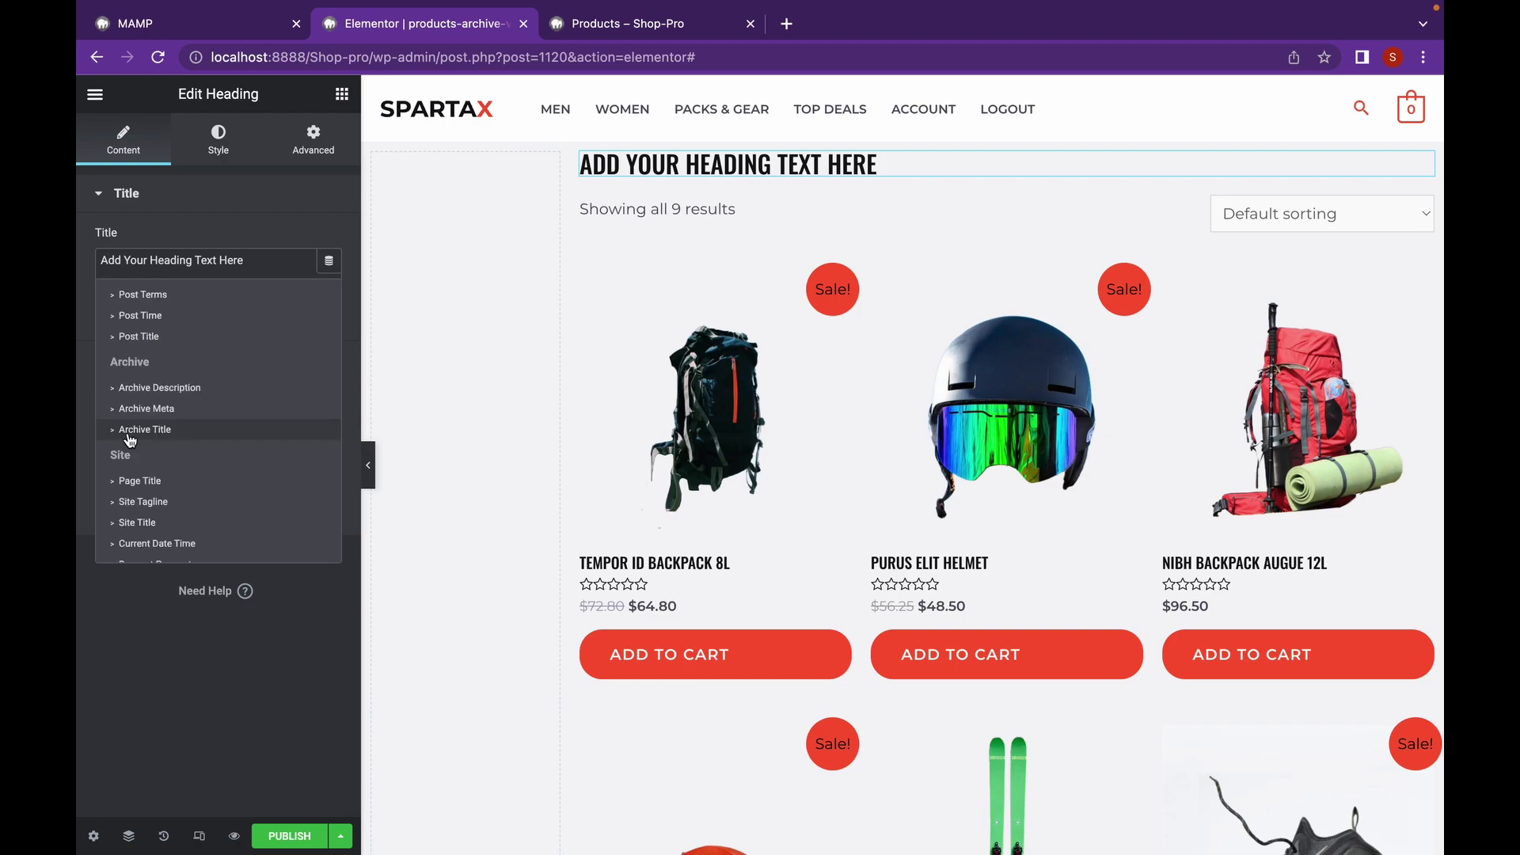
{"action": "left_click", "coordinate": [131, 430]}
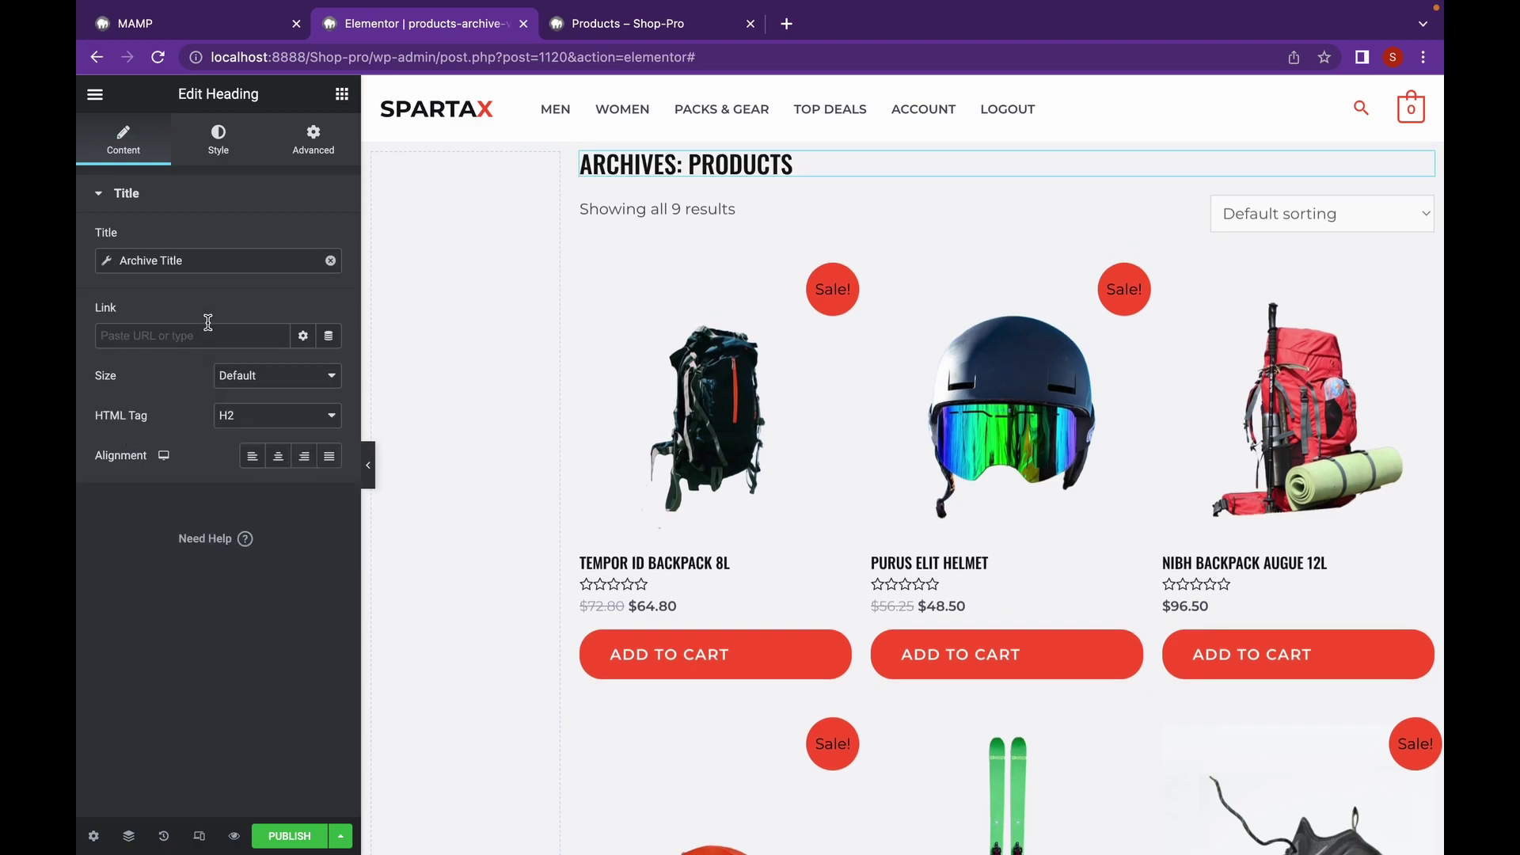
Turn off Include Context for the heading's Archive Title tag and check the heading with the product grid
{"action": "left_click", "coordinate": [108, 263]}
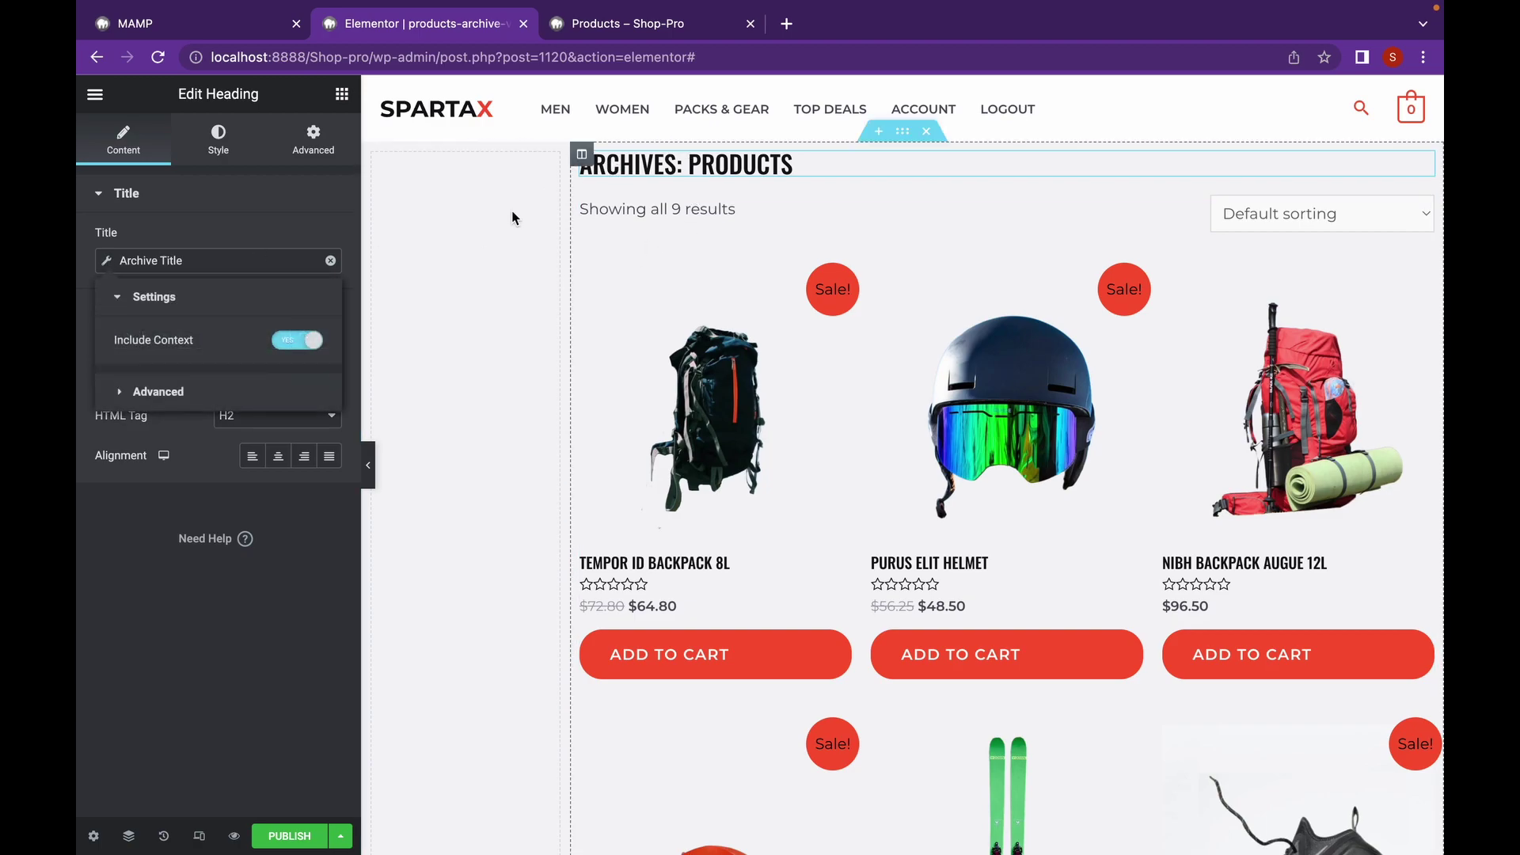
{"action": "left_click", "coordinate": [316, 347]}
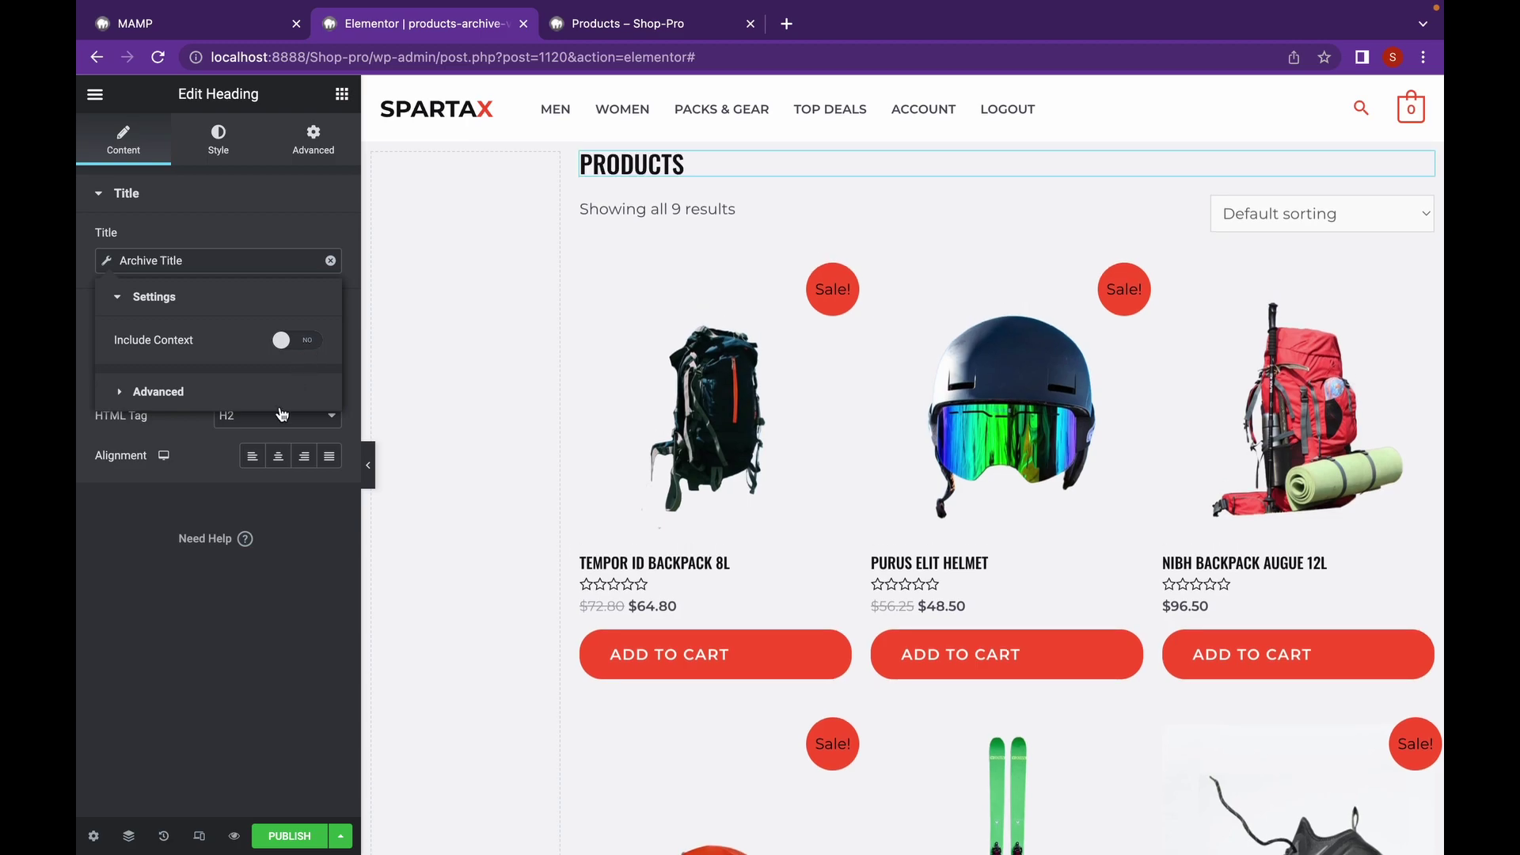
{"action": "left_click", "coordinate": [320, 507]}
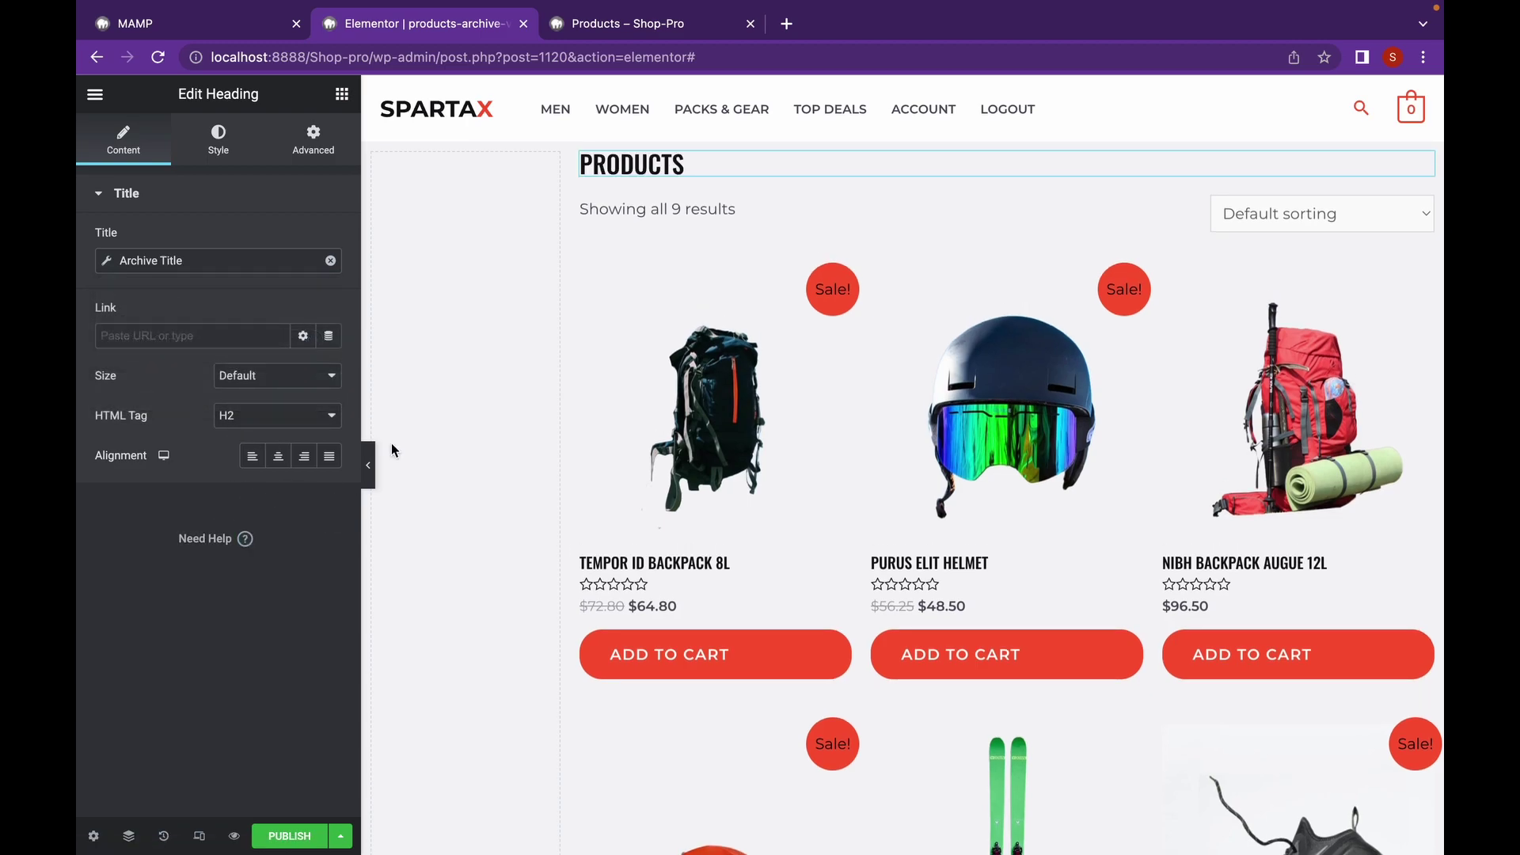
{"action": "scroll", "coordinate": [959, 412], "scroll_direction": "down", "scroll_amount": 2}
{"action": "scroll", "coordinate": [960, 412], "scroll_direction": "down", "scroll_amount": 10}
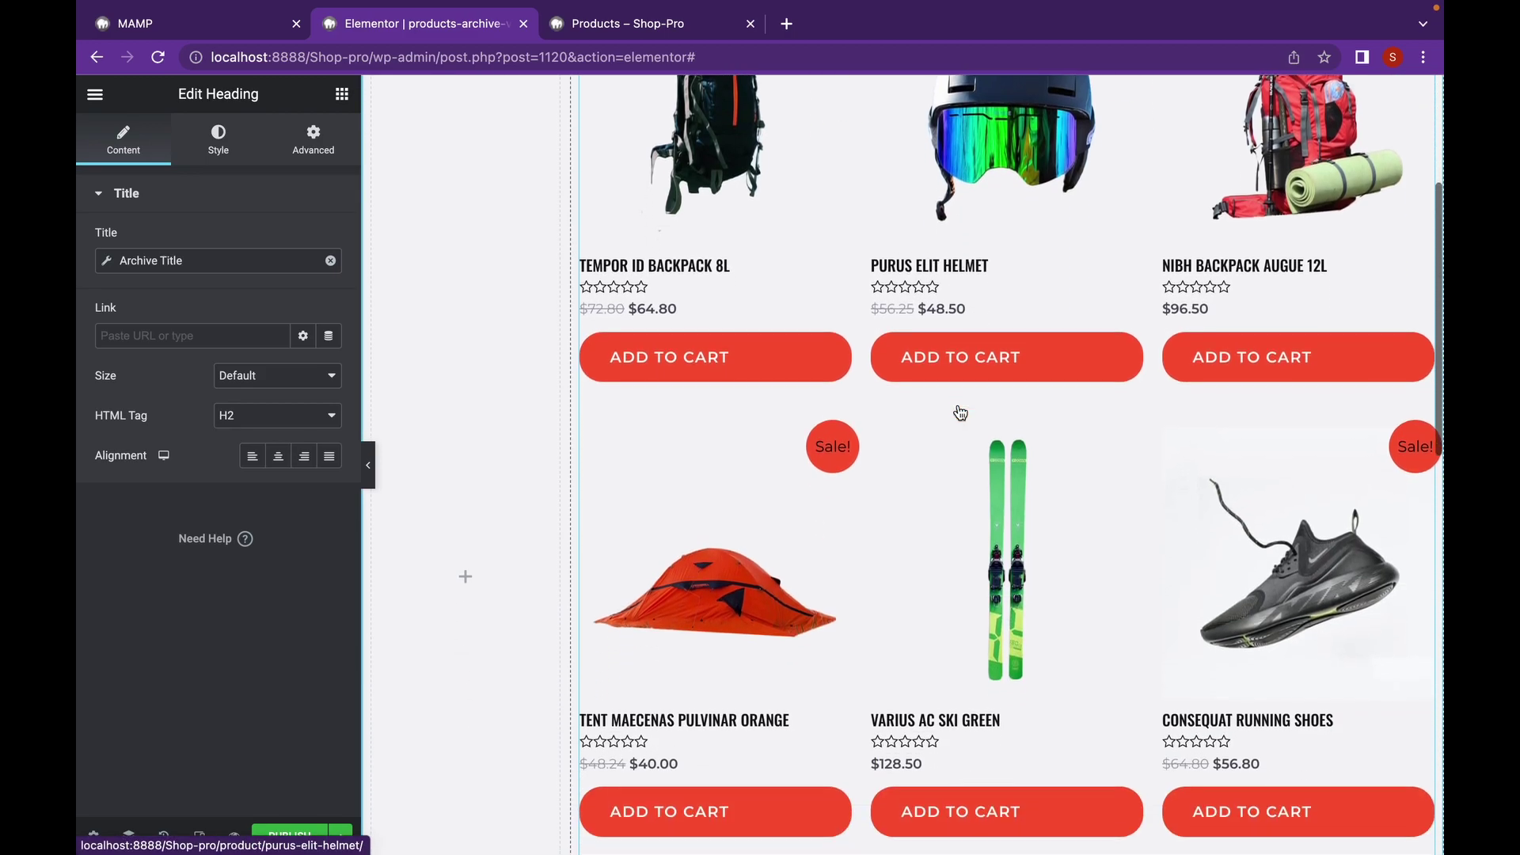
{"action": "scroll", "coordinate": [960, 416], "scroll_direction": "up", "scroll_amount": 12}
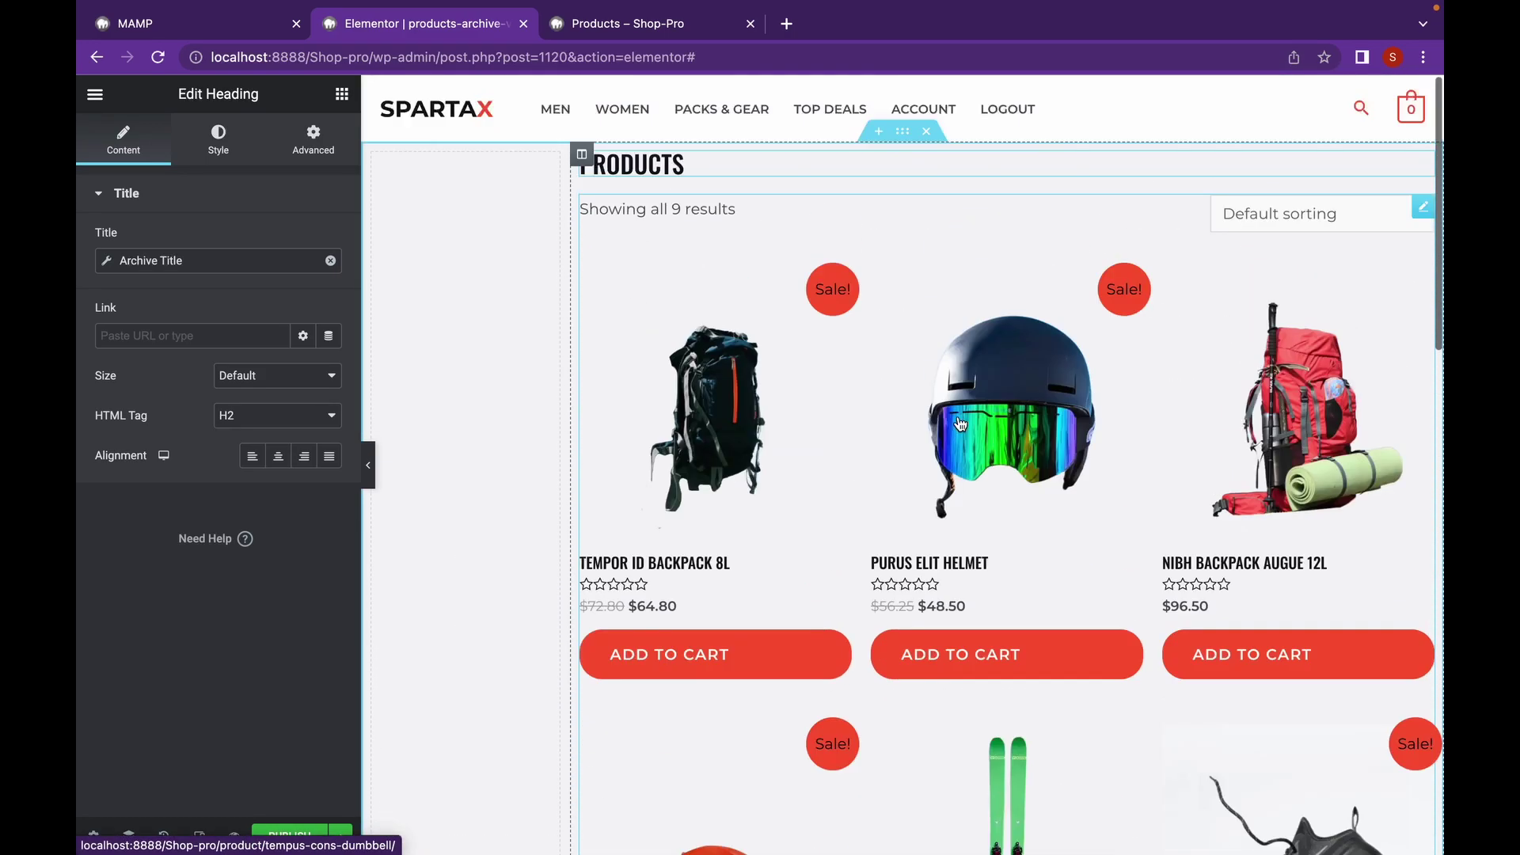
Widen the columns gap of the Archive Products grid and look through its title, rating, price and button style options
{"action": "left_click", "coordinate": [875, 312]}
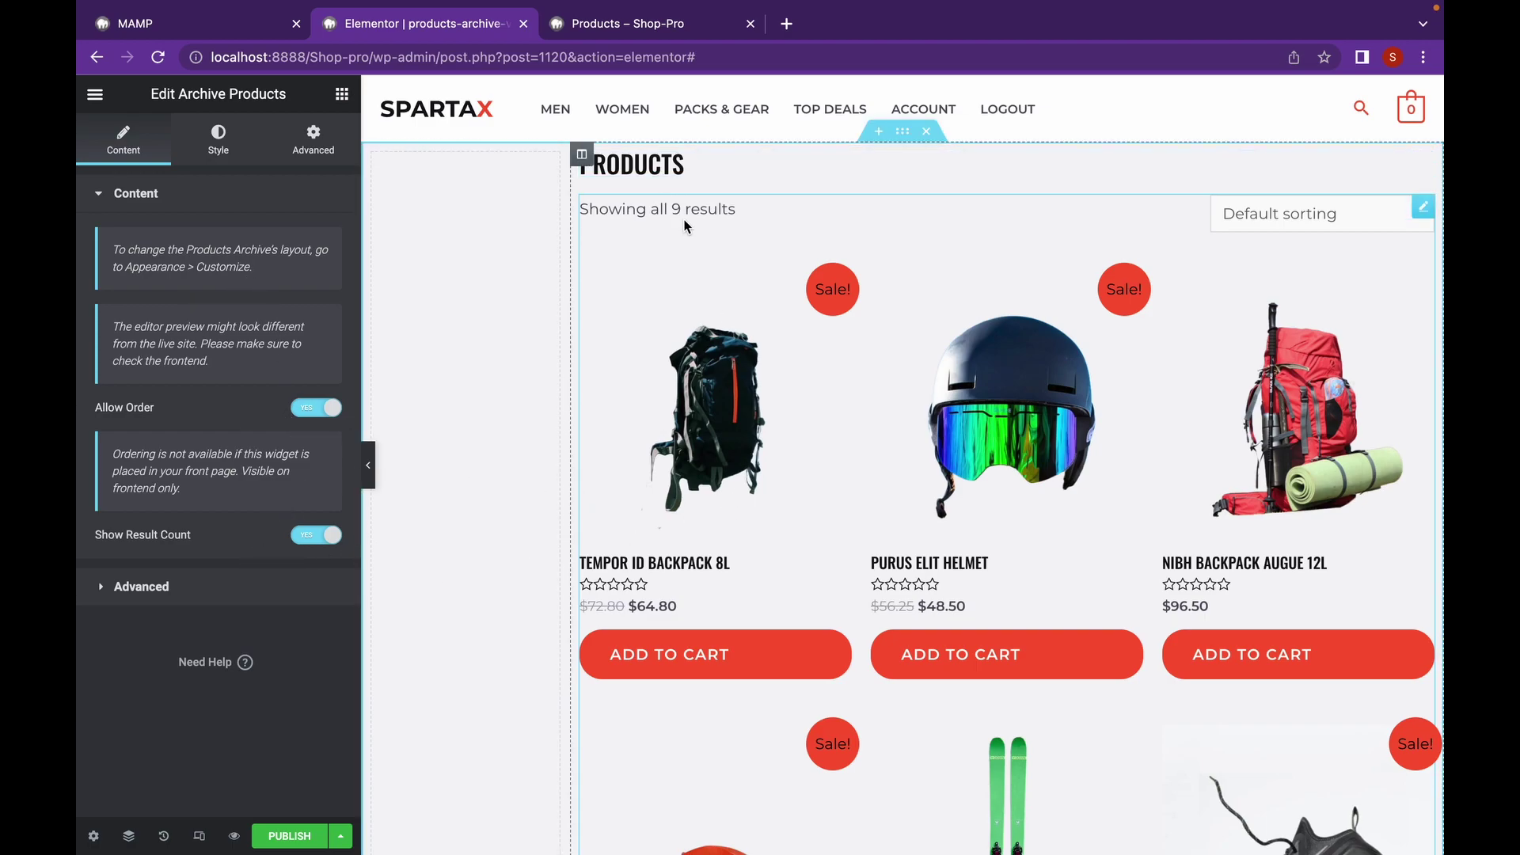
{"action": "scroll", "coordinate": [694, 207], "scroll_direction": "down", "scroll_amount": 2}
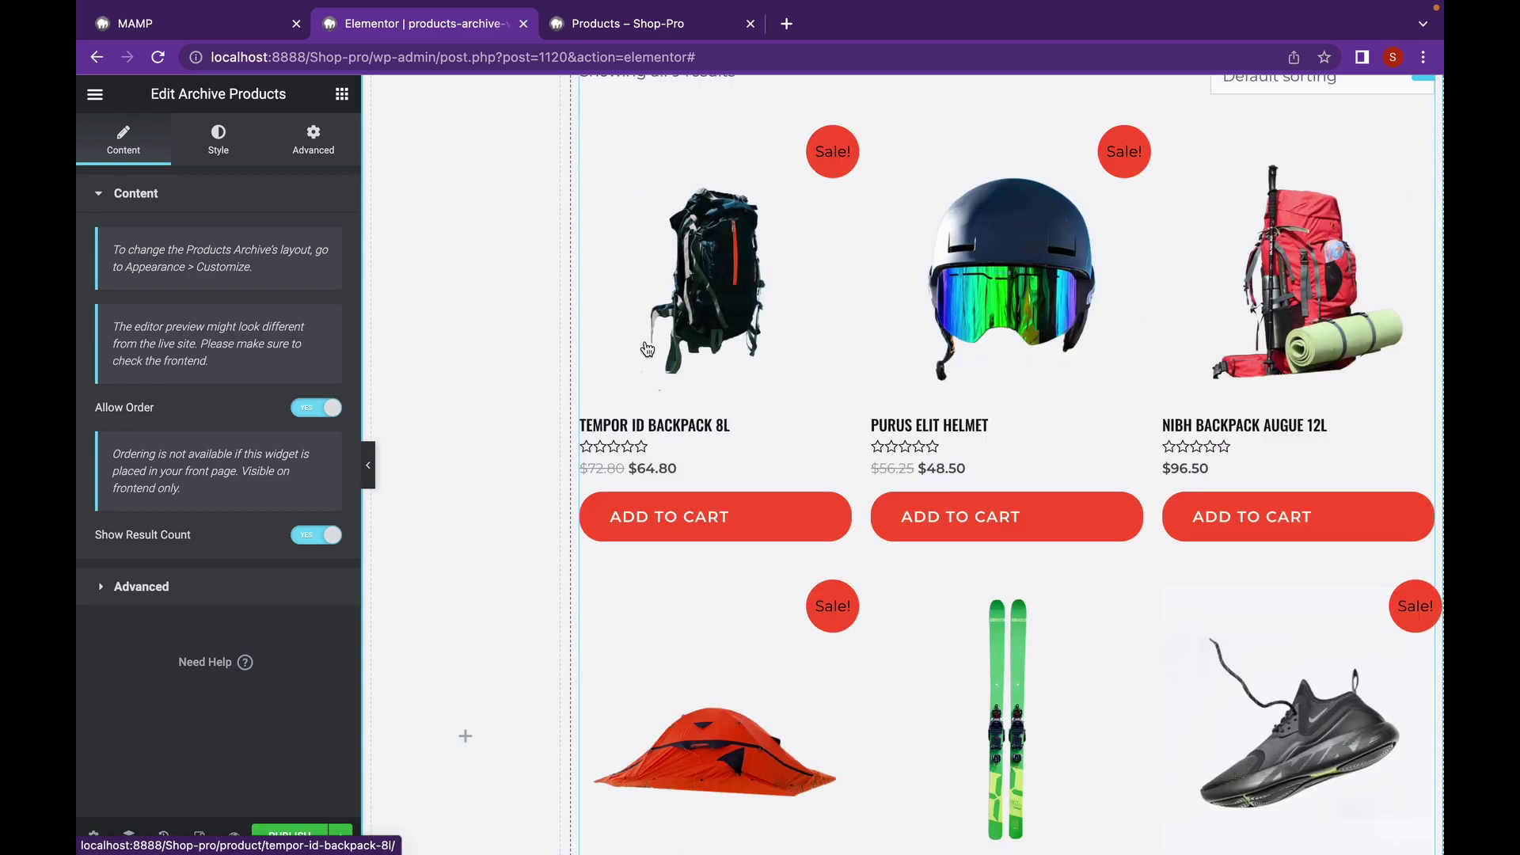
{"action": "left_click", "coordinate": [210, 159]}
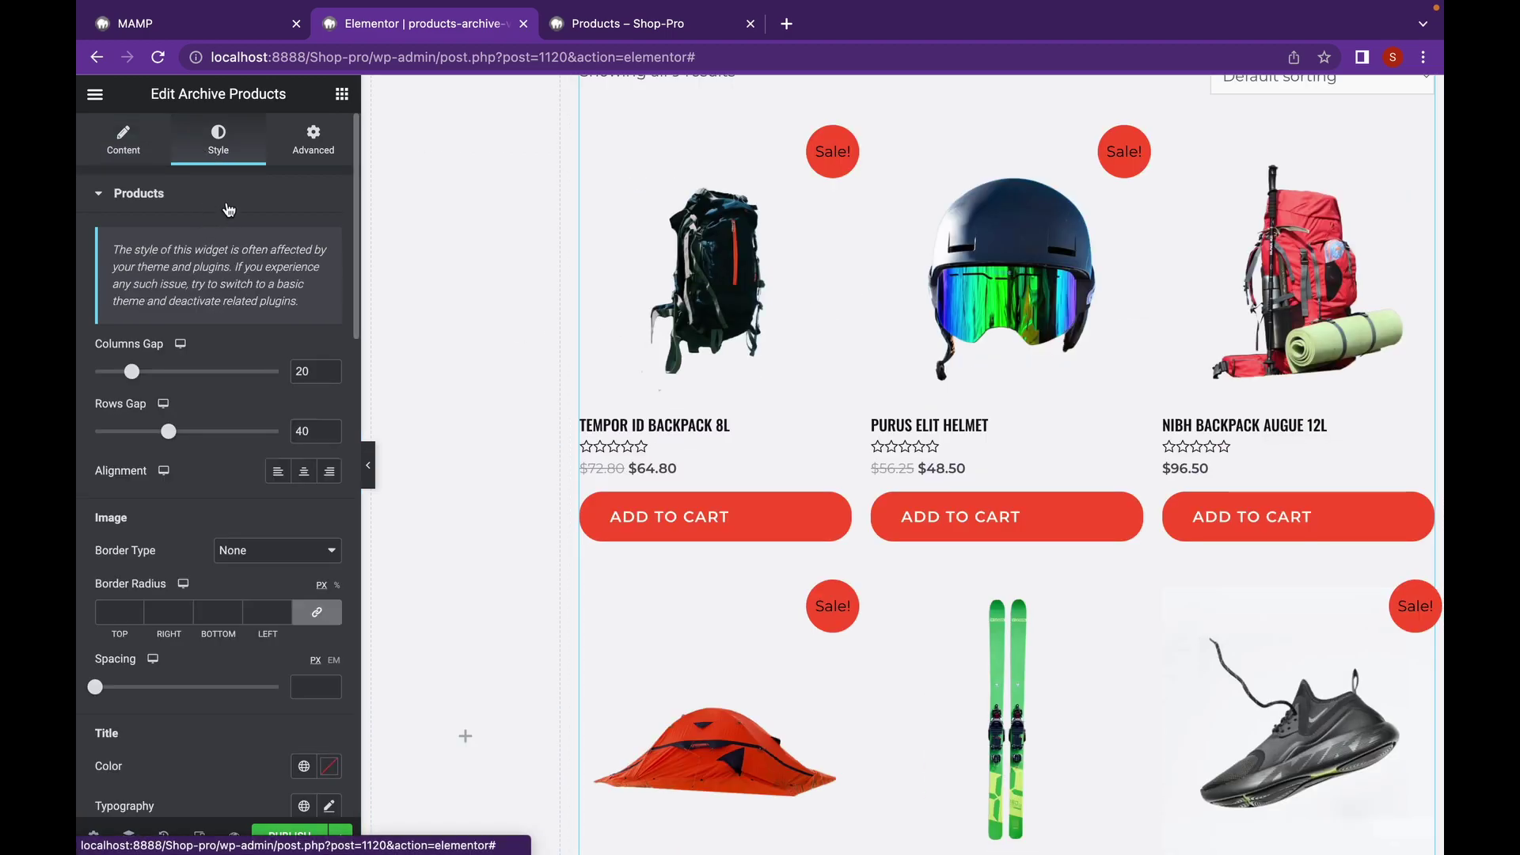
{"action": "scroll", "coordinate": [247, 398], "scroll_direction": "down", "scroll_amount": 1}
{"action": "scroll", "coordinate": [247, 397], "scroll_direction": "down", "scroll_amount": 3}
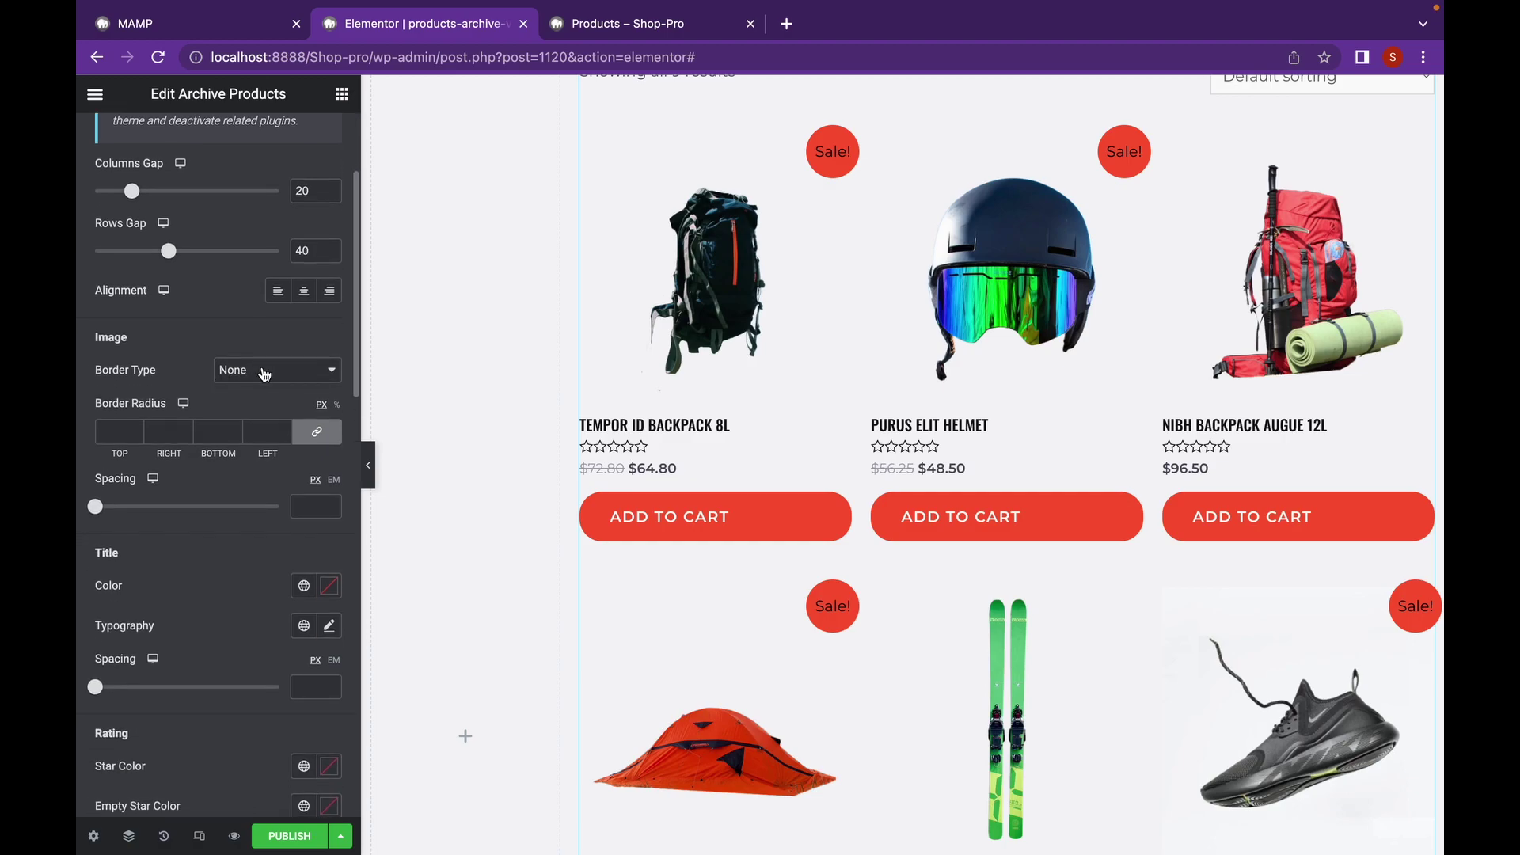
{"action": "scroll", "coordinate": [202, 371], "scroll_direction": "up", "scroll_amount": 4}
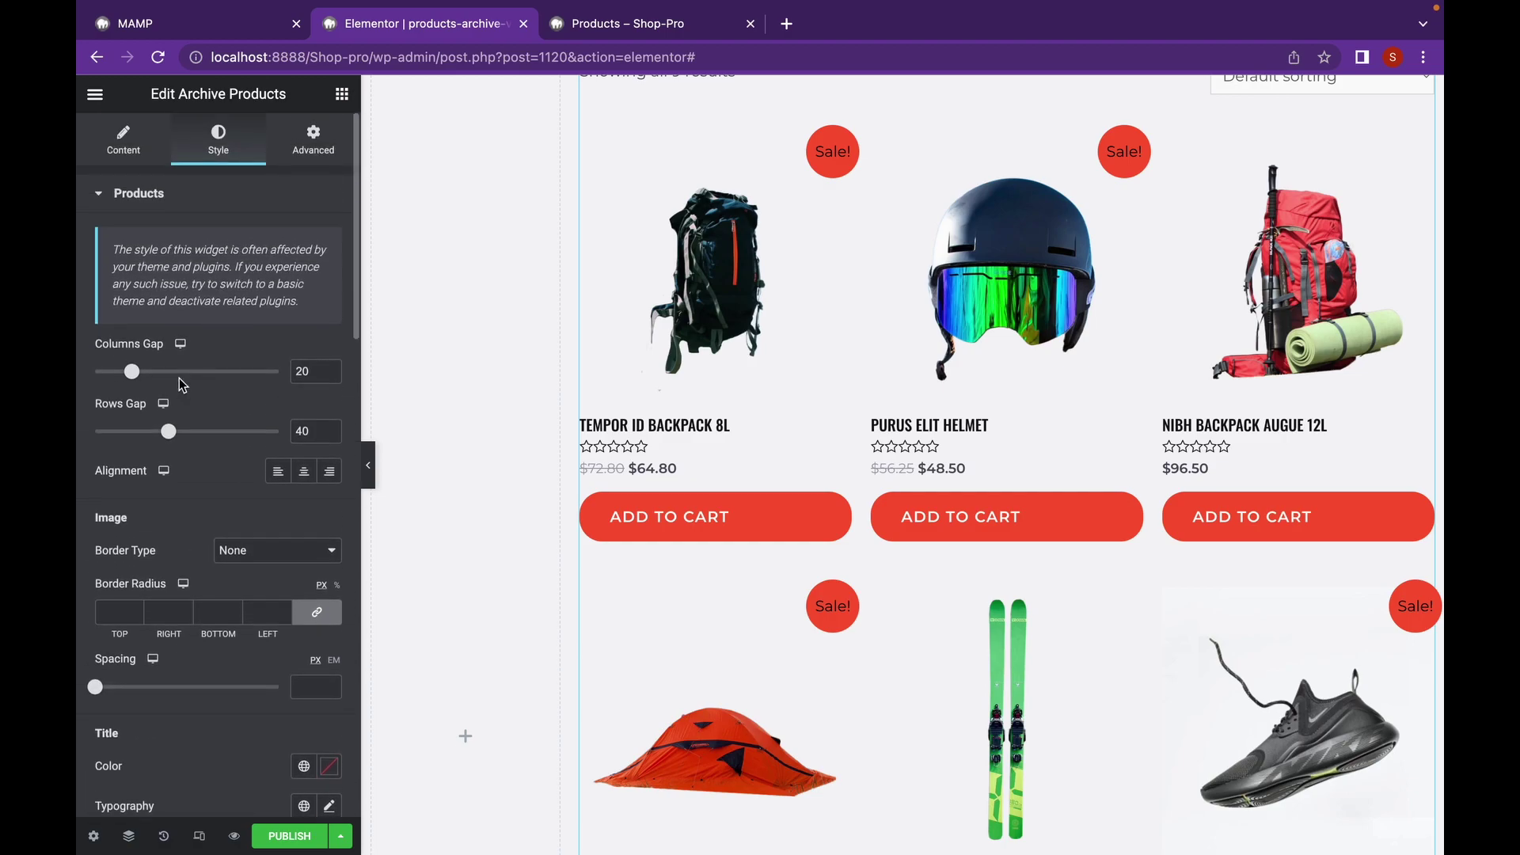
{"action": "left_click_drag", "start_coordinate": [134, 379], "coordinate": [166, 376]}
{"action": "scroll", "coordinate": [242, 443], "scroll_direction": "down", "scroll_amount": 10}
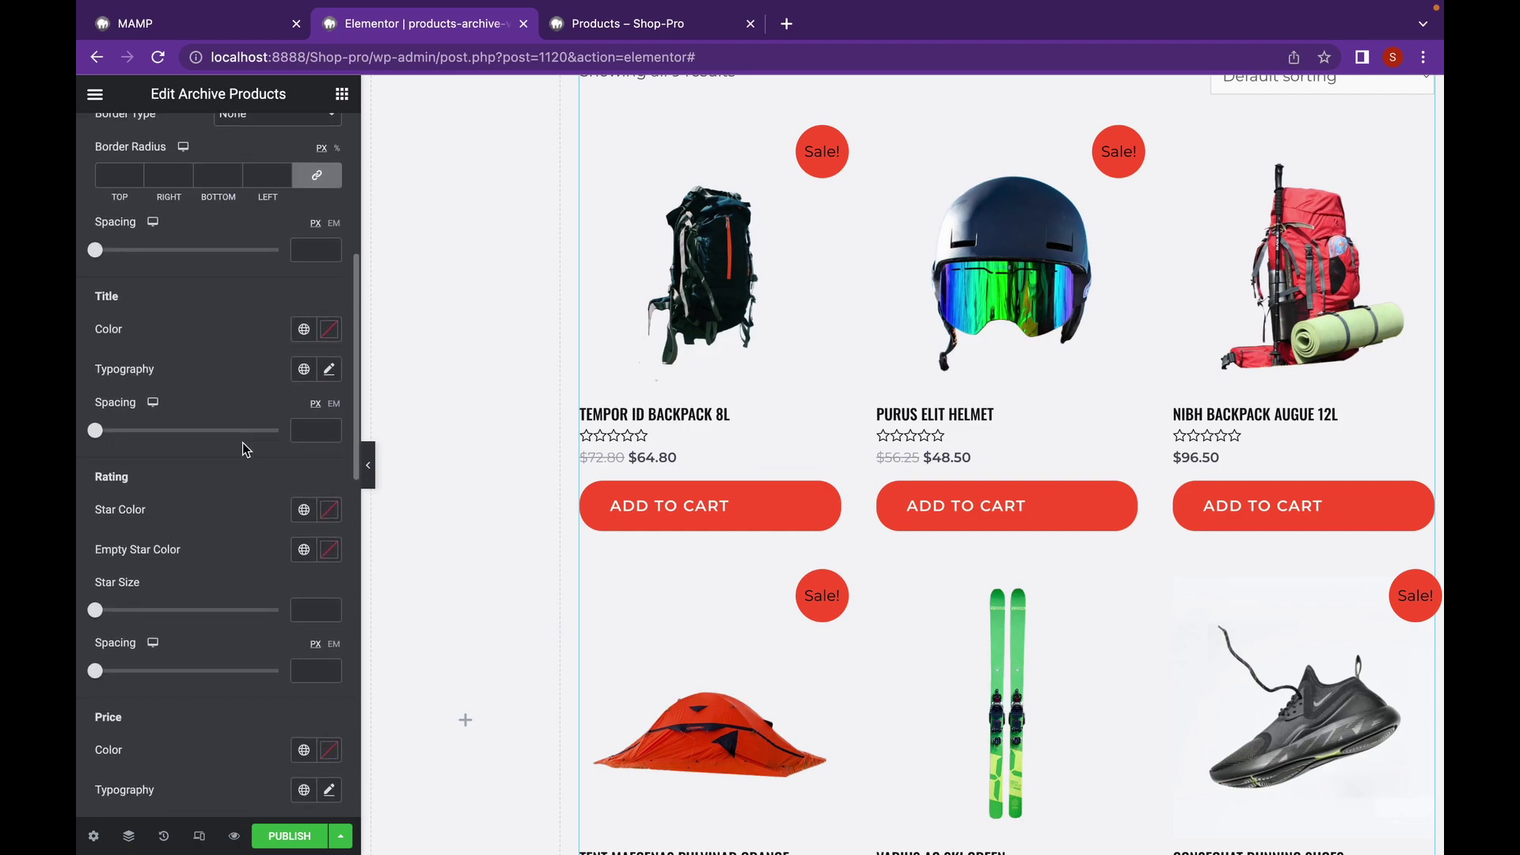
{"action": "scroll", "coordinate": [242, 444], "scroll_direction": "down", "scroll_amount": 4}
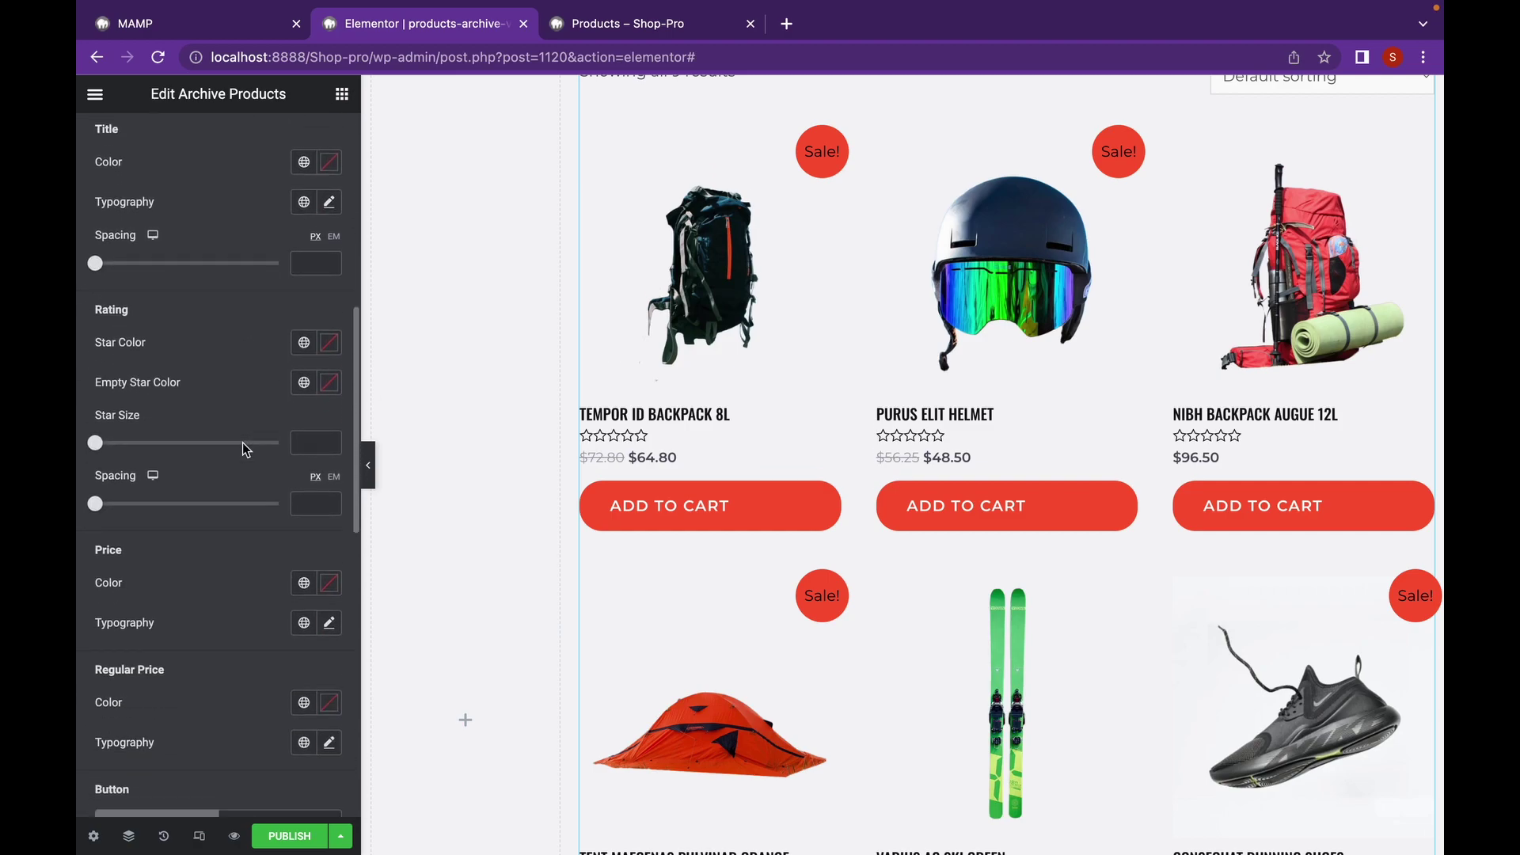
{"action": "scroll", "coordinate": [243, 448], "scroll_direction": "down", "scroll_amount": 2}
{"action": "scroll", "coordinate": [244, 448], "scroll_direction": "down", "scroll_amount": 1}
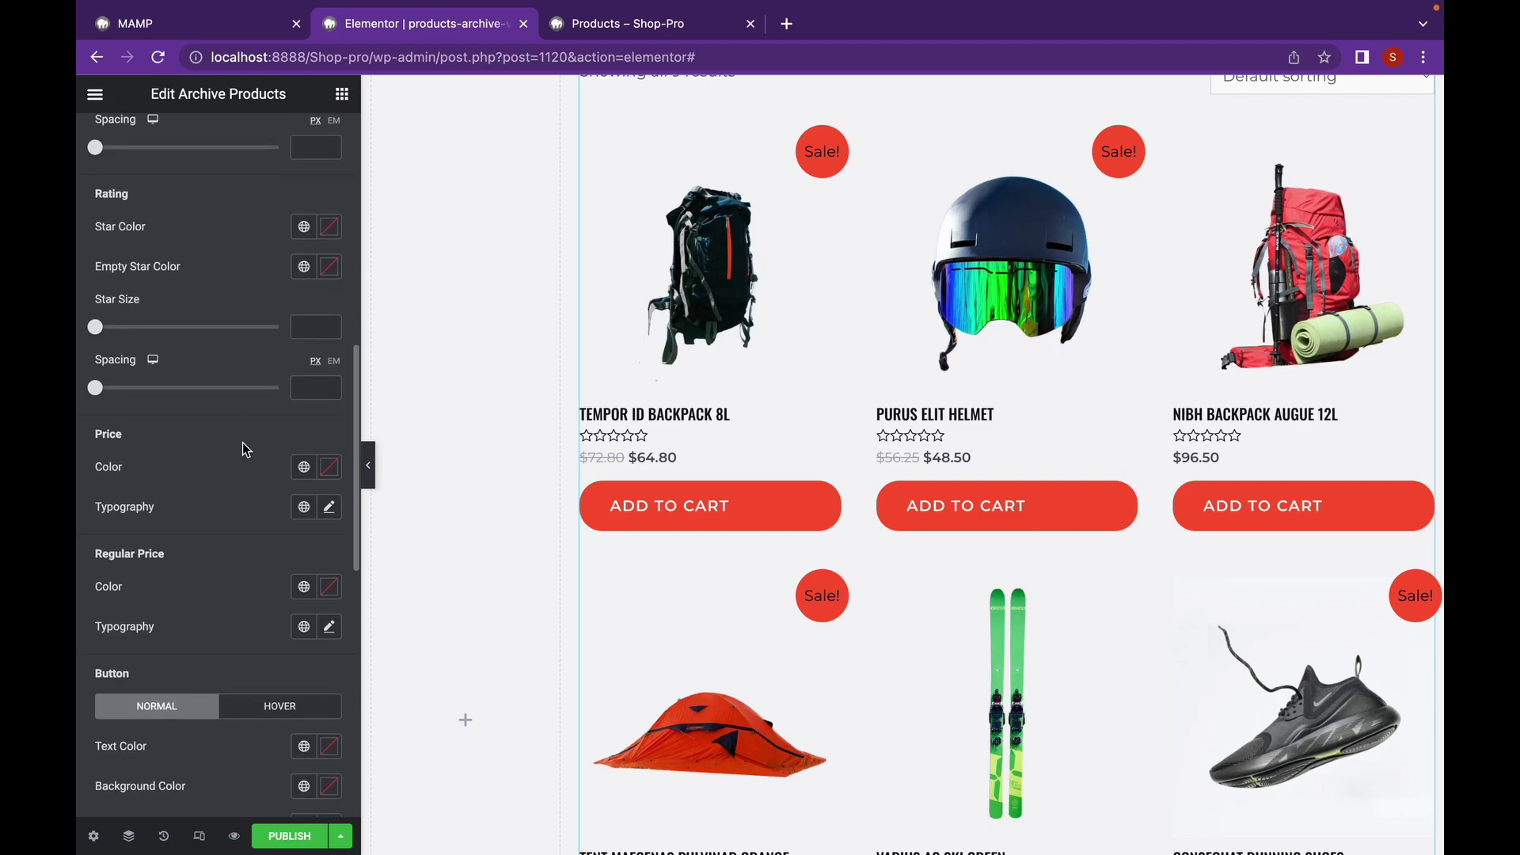
{"action": "scroll", "coordinate": [242, 448], "scroll_direction": "down", "scroll_amount": 9}
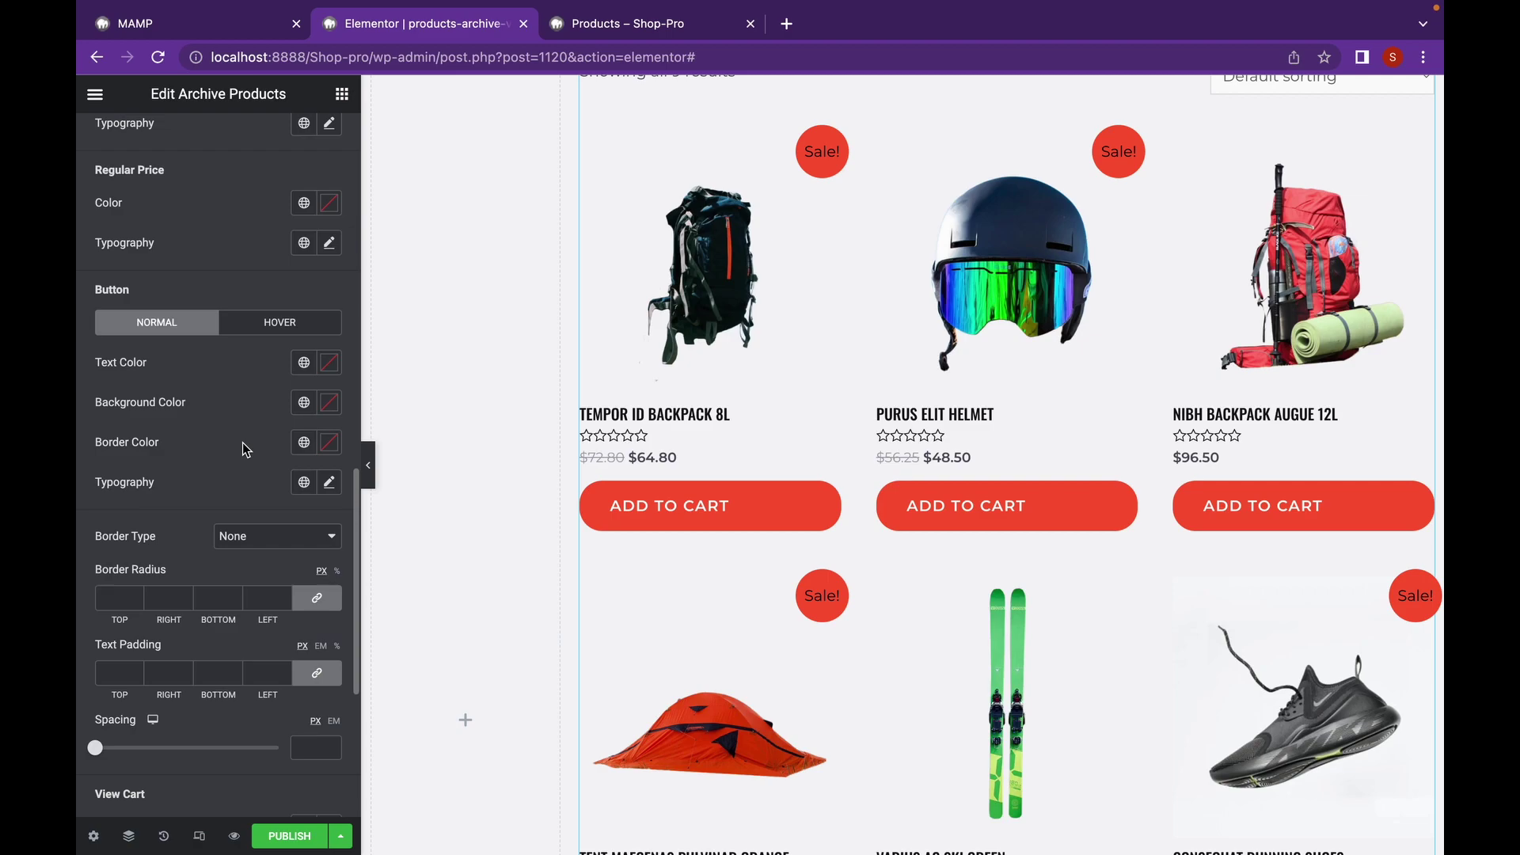
Publish the template with a display condition that includes the Shop Page
{"action": "left_click", "coordinate": [279, 837]}
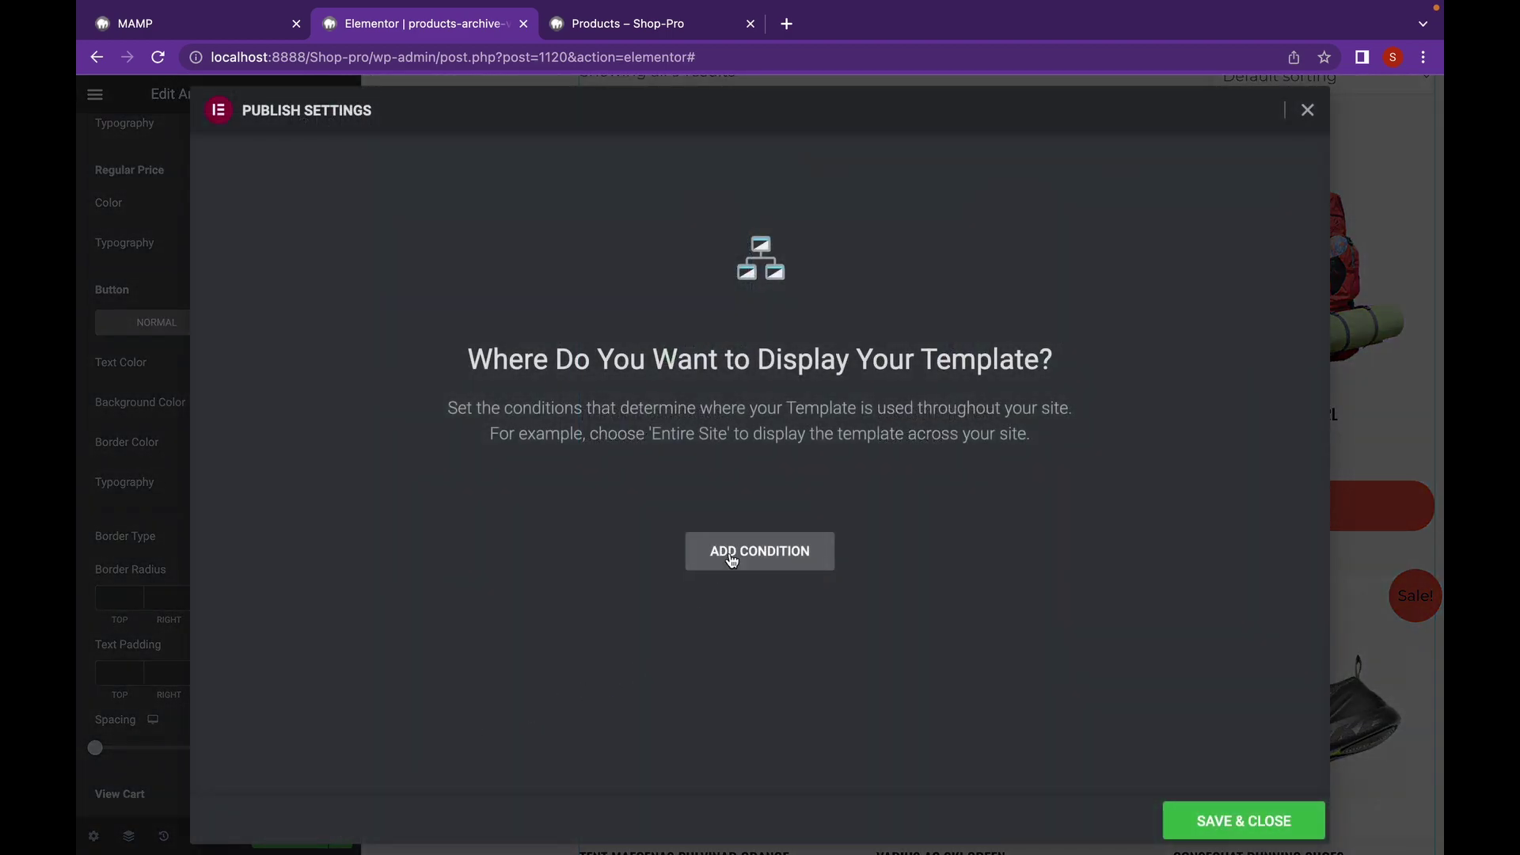
{"action": "left_click", "coordinate": [746, 547]}
{"action": "left_click", "coordinate": [739, 529]}
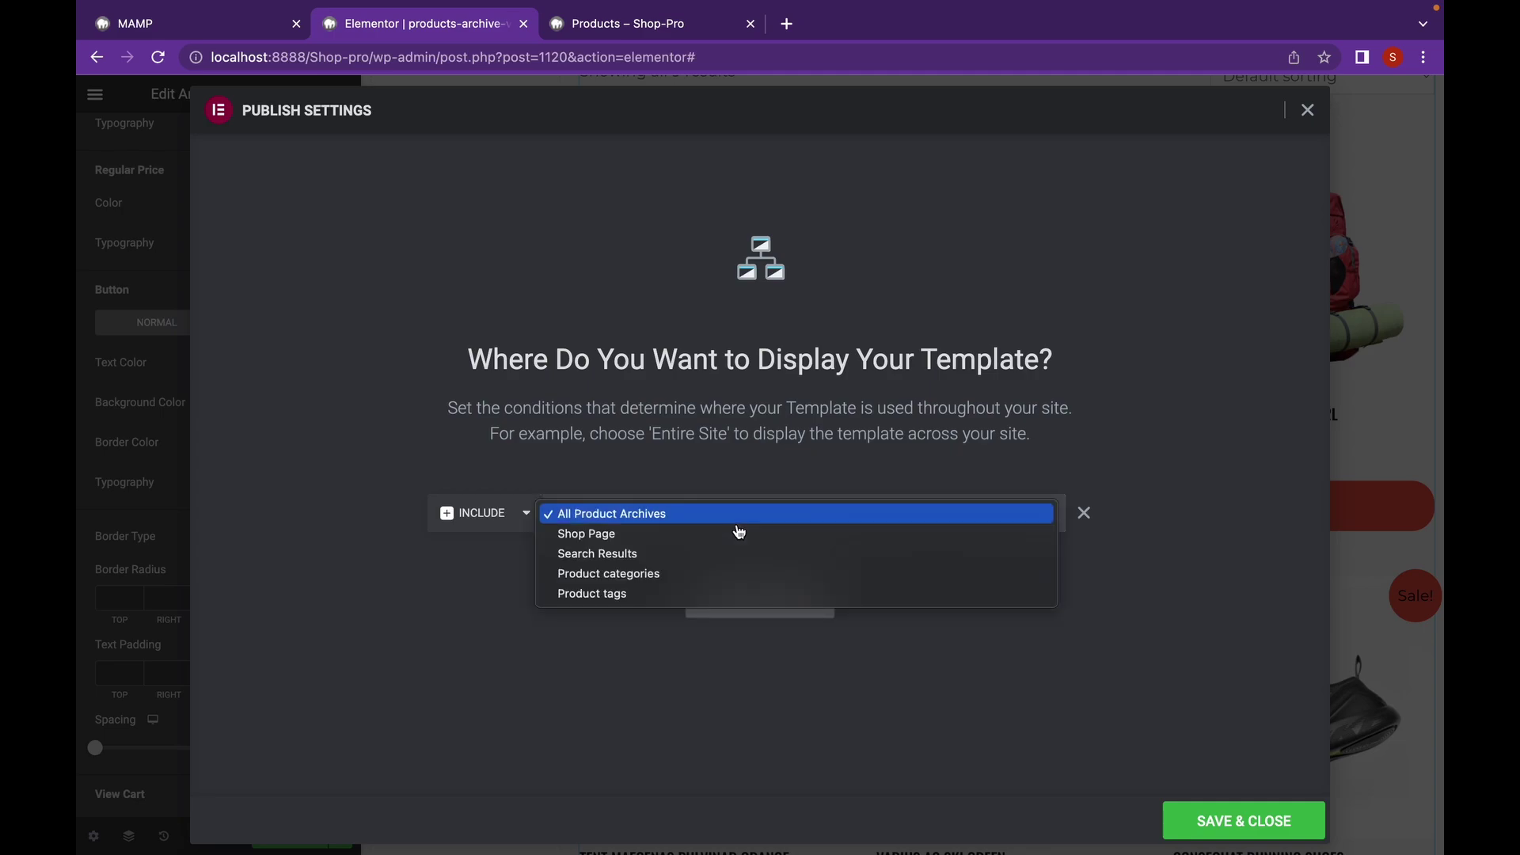
{"action": "left_click", "coordinate": [739, 533]}
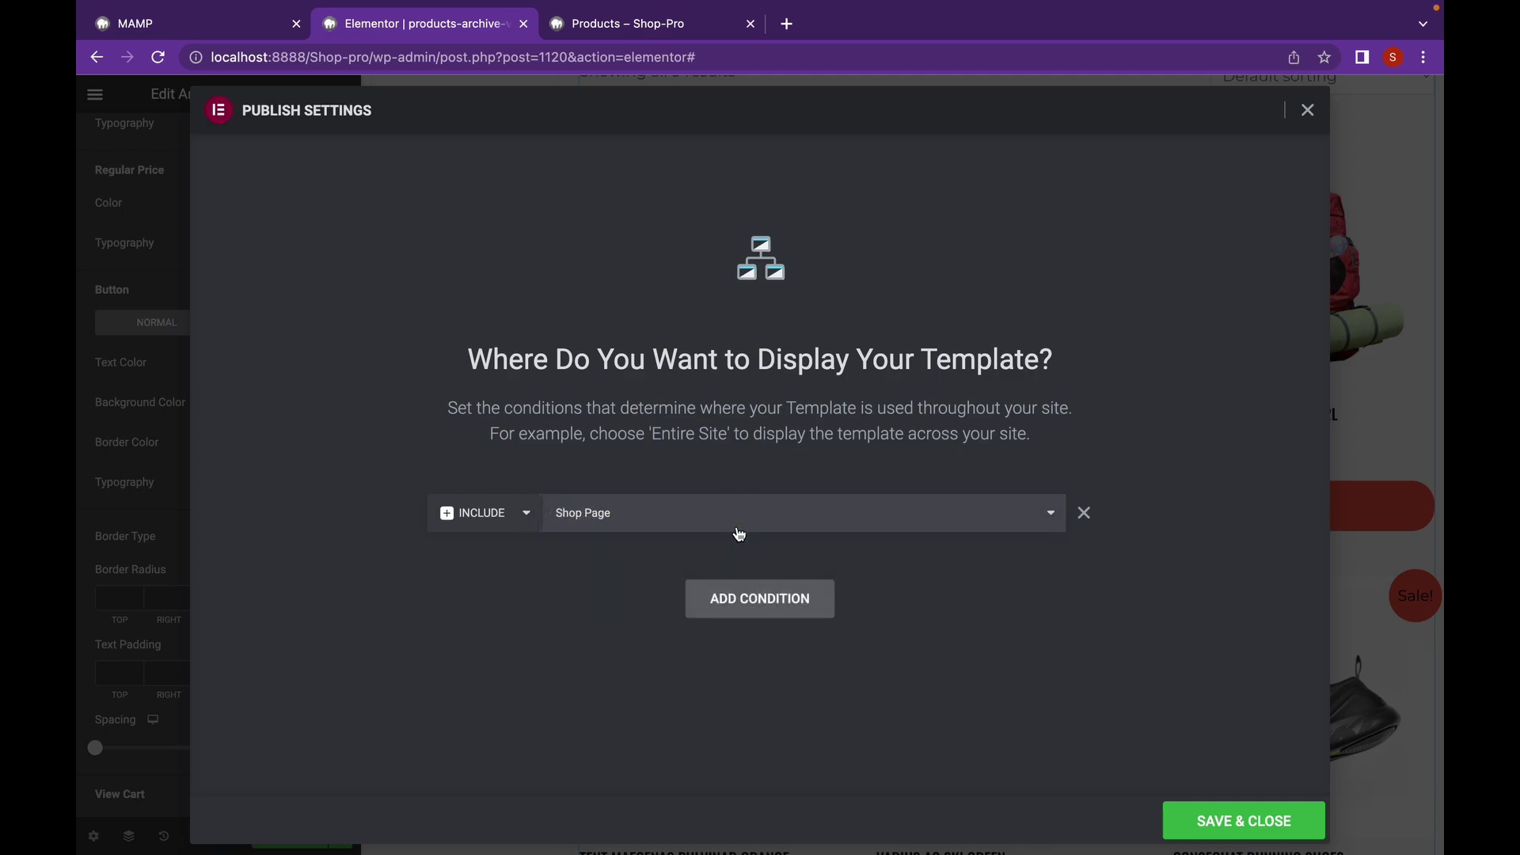
{"action": "left_click", "coordinate": [753, 524]}
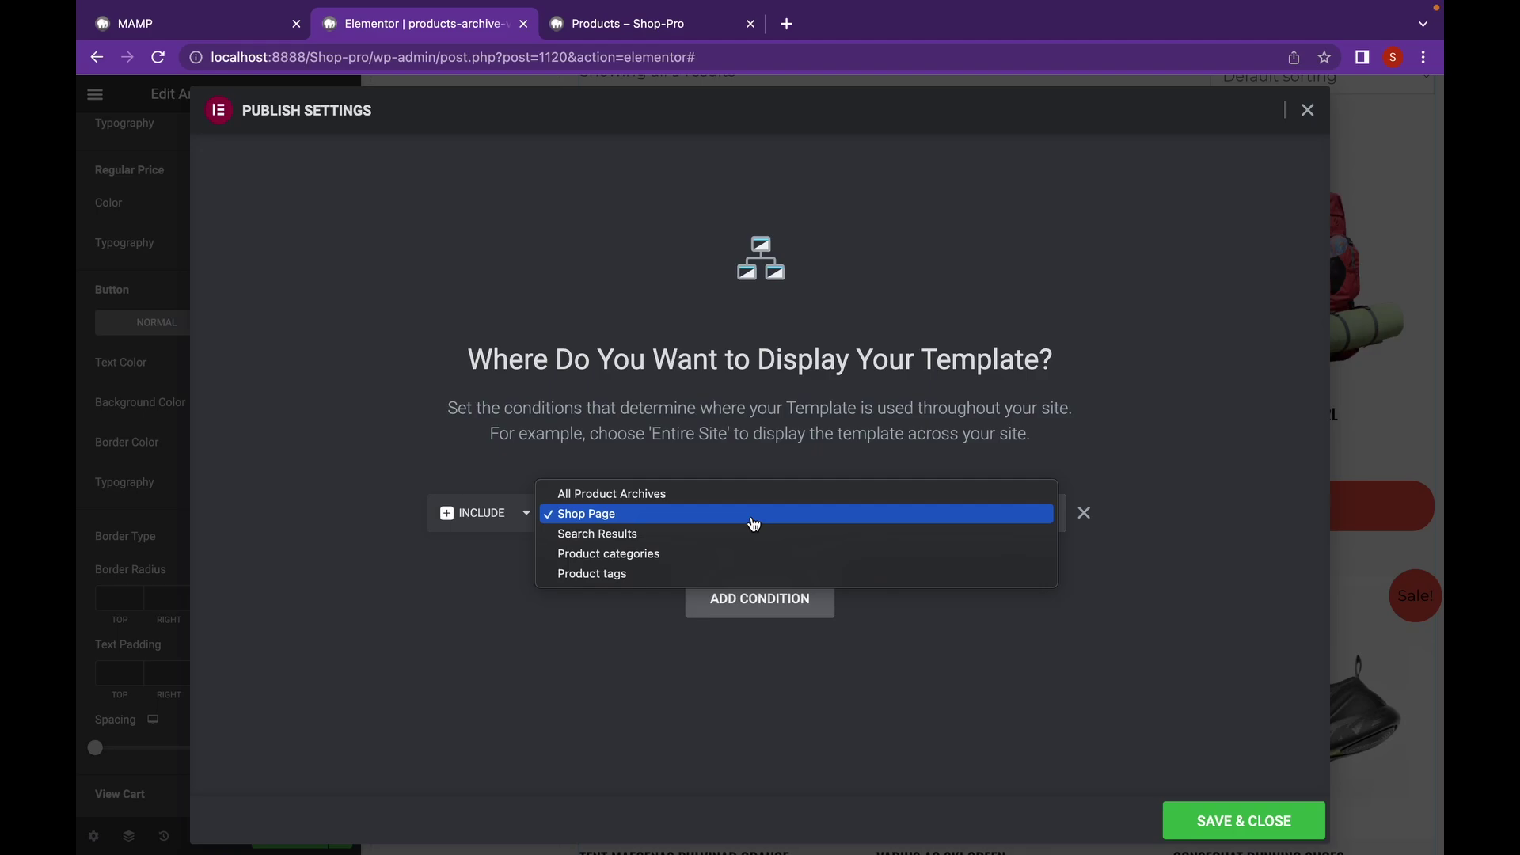
{"action": "left_click", "coordinate": [754, 524]}
{"action": "left_click", "coordinate": [1256, 826]}
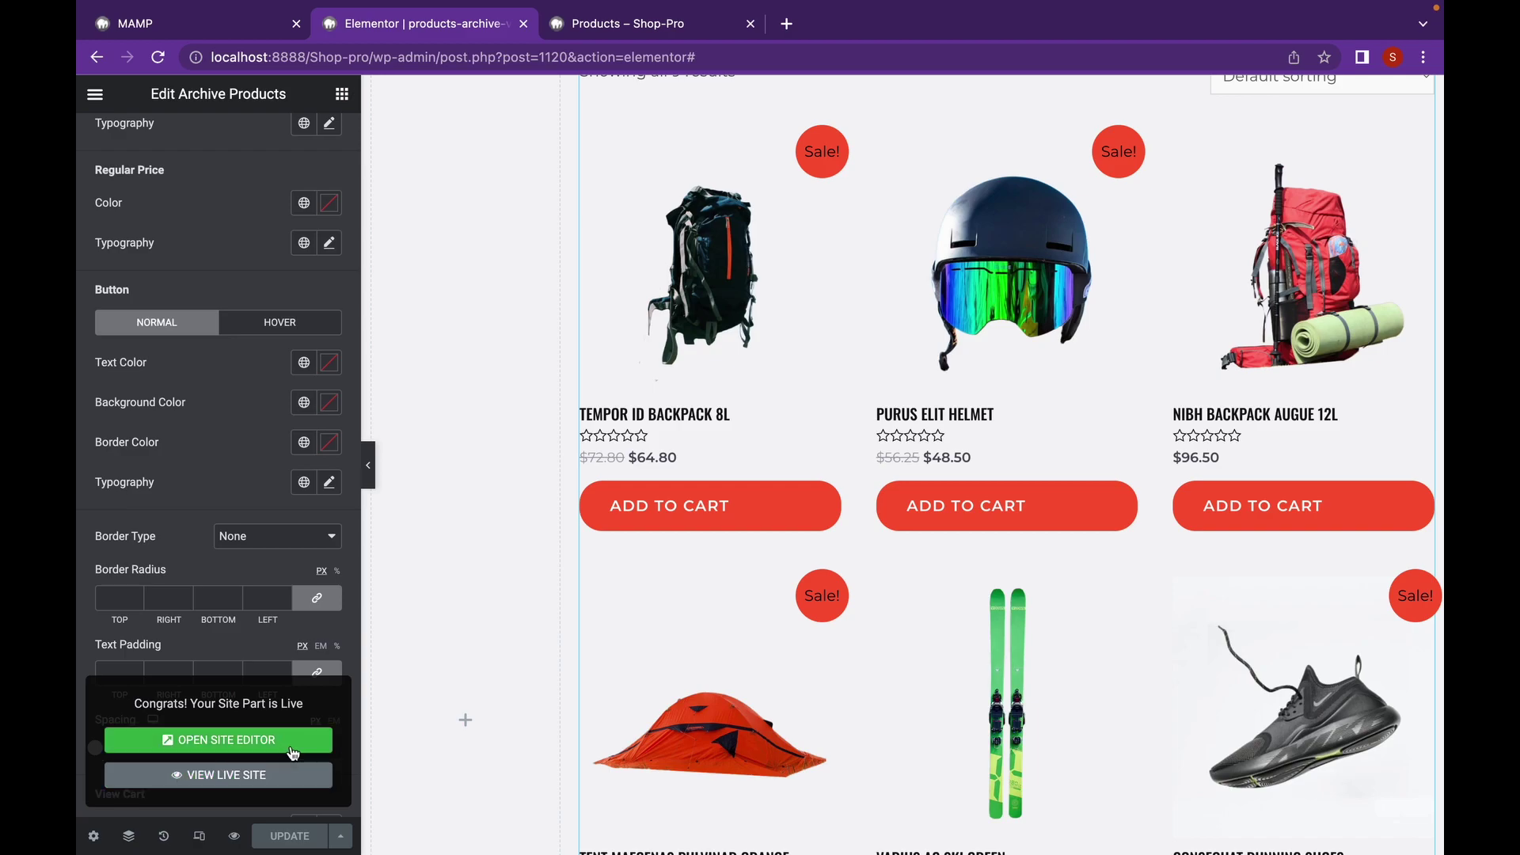
Open the published template on the live site, close the old Products tab, and examine the heading and product grid
{"action": "left_click", "coordinate": [288, 776]}
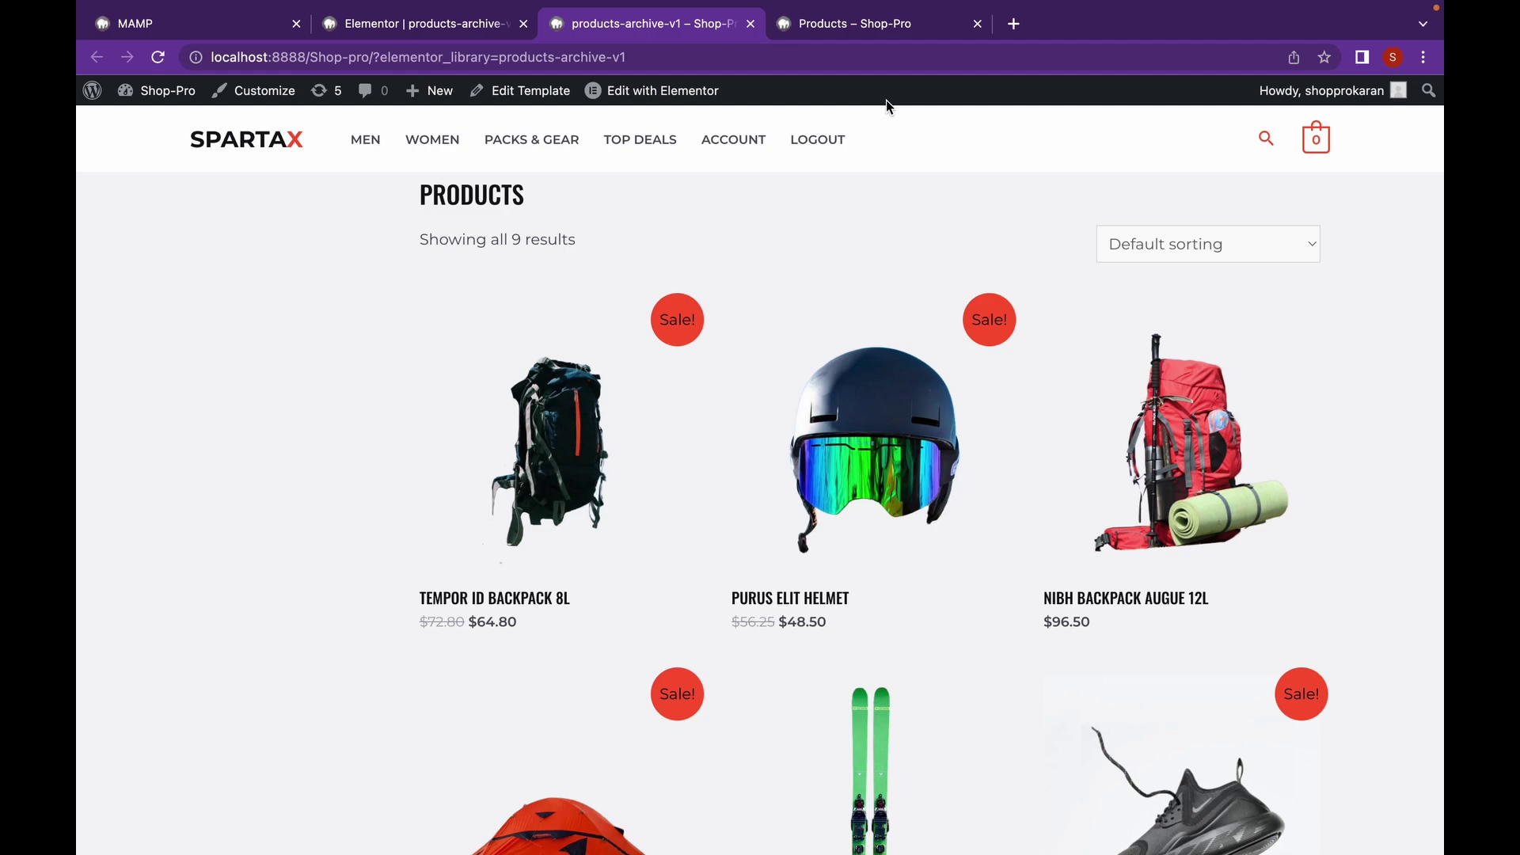
{"action": "left_click", "coordinate": [979, 24]}
{"action": "scroll", "coordinate": [922, 260], "scroll_direction": "down", "scroll_amount": 2}
{"action": "scroll", "coordinate": [922, 267], "scroll_direction": "down", "scroll_amount": 6}
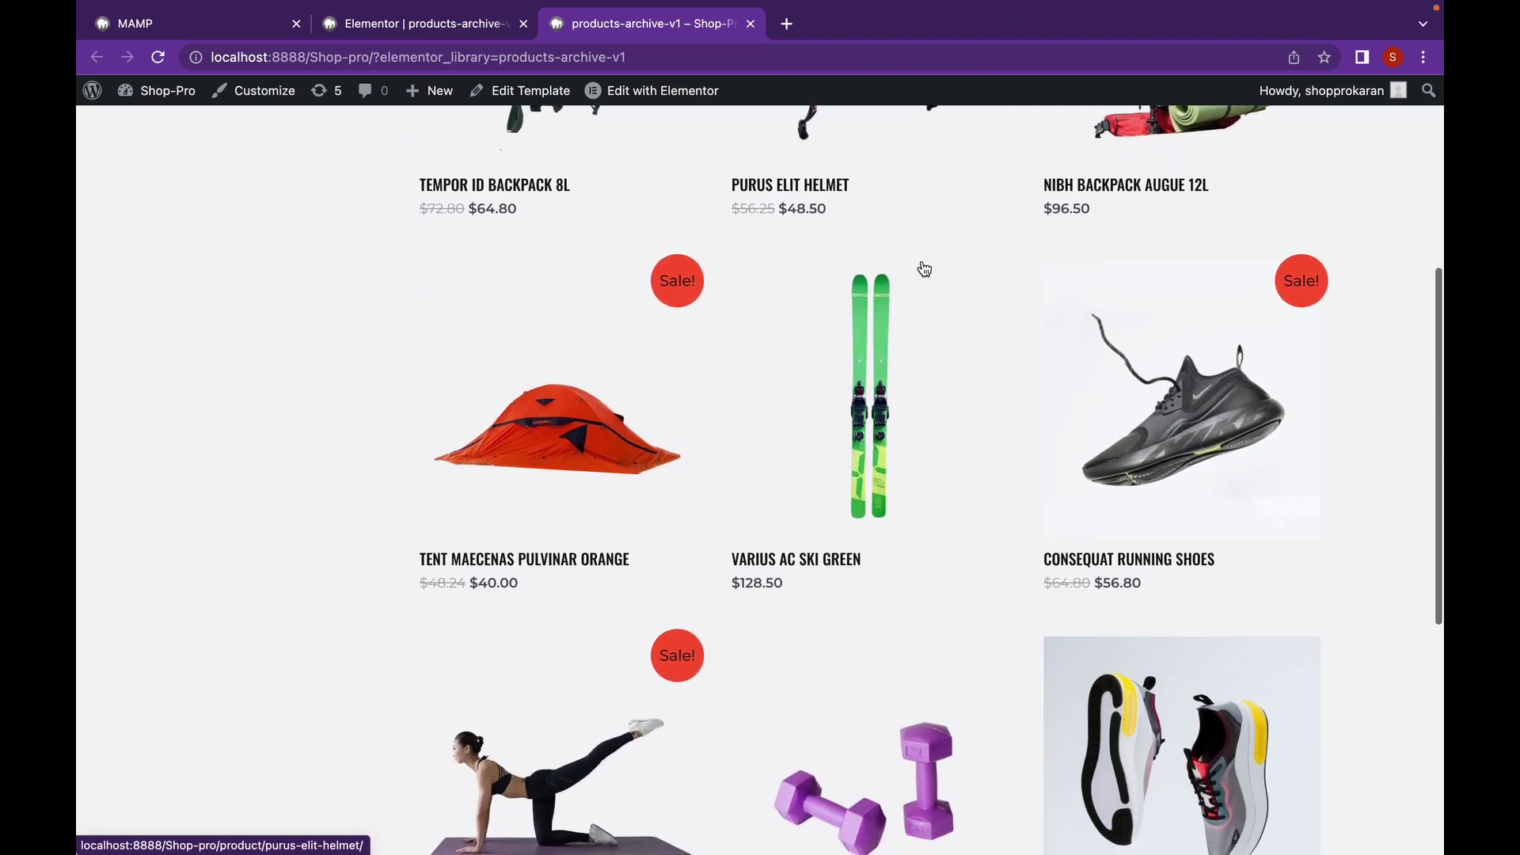
{"action": "scroll", "coordinate": [816, 431], "scroll_direction": "up", "scroll_amount": 7}
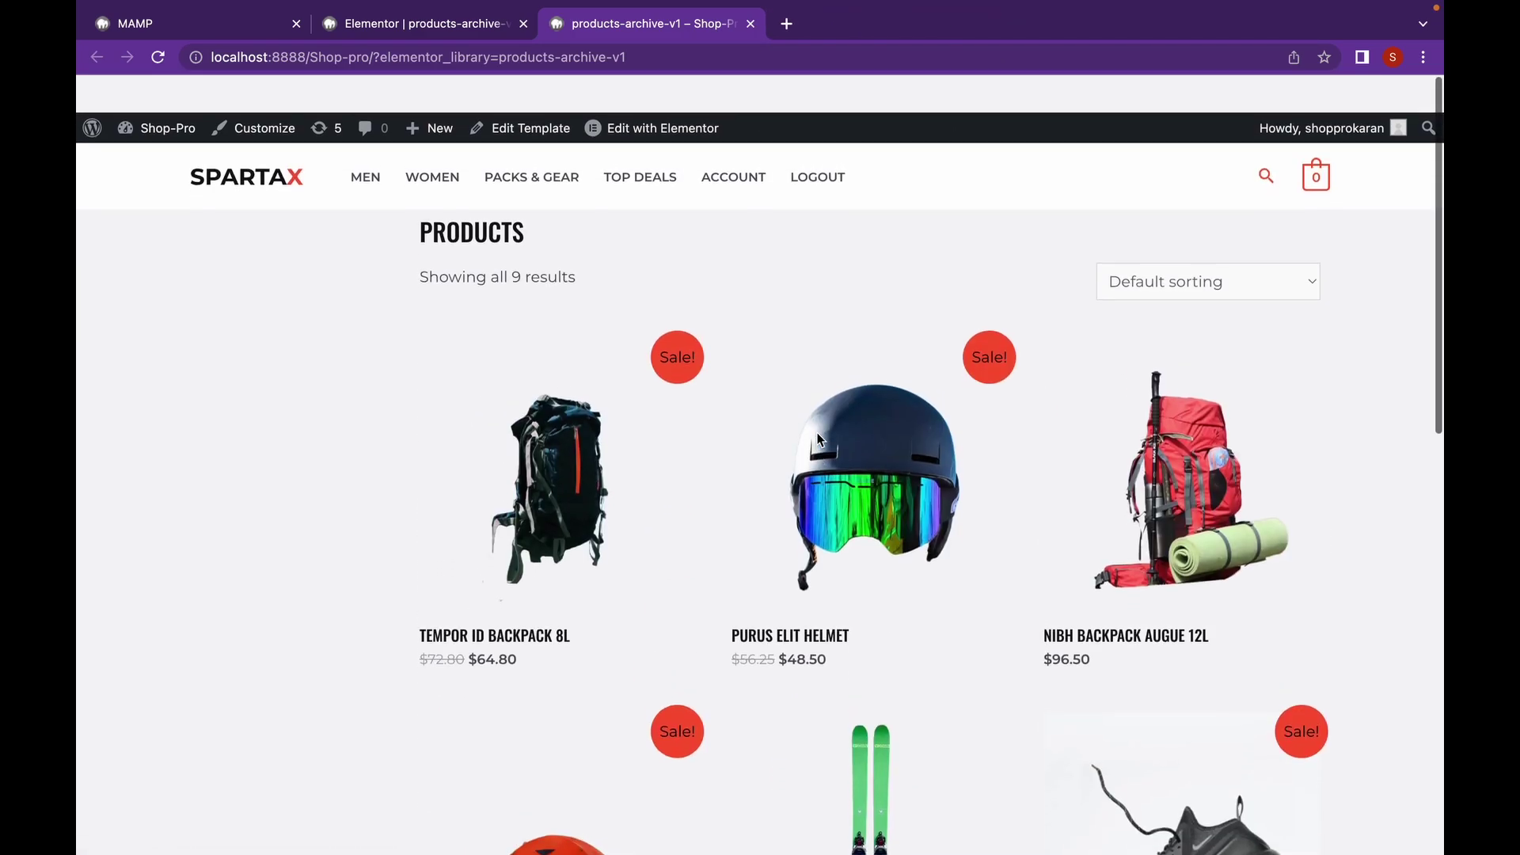
Return to the Elementor editor and unlink the Products heading's margin and padding values so each side can be set separately
{"action": "left_click", "coordinate": [412, 24]}
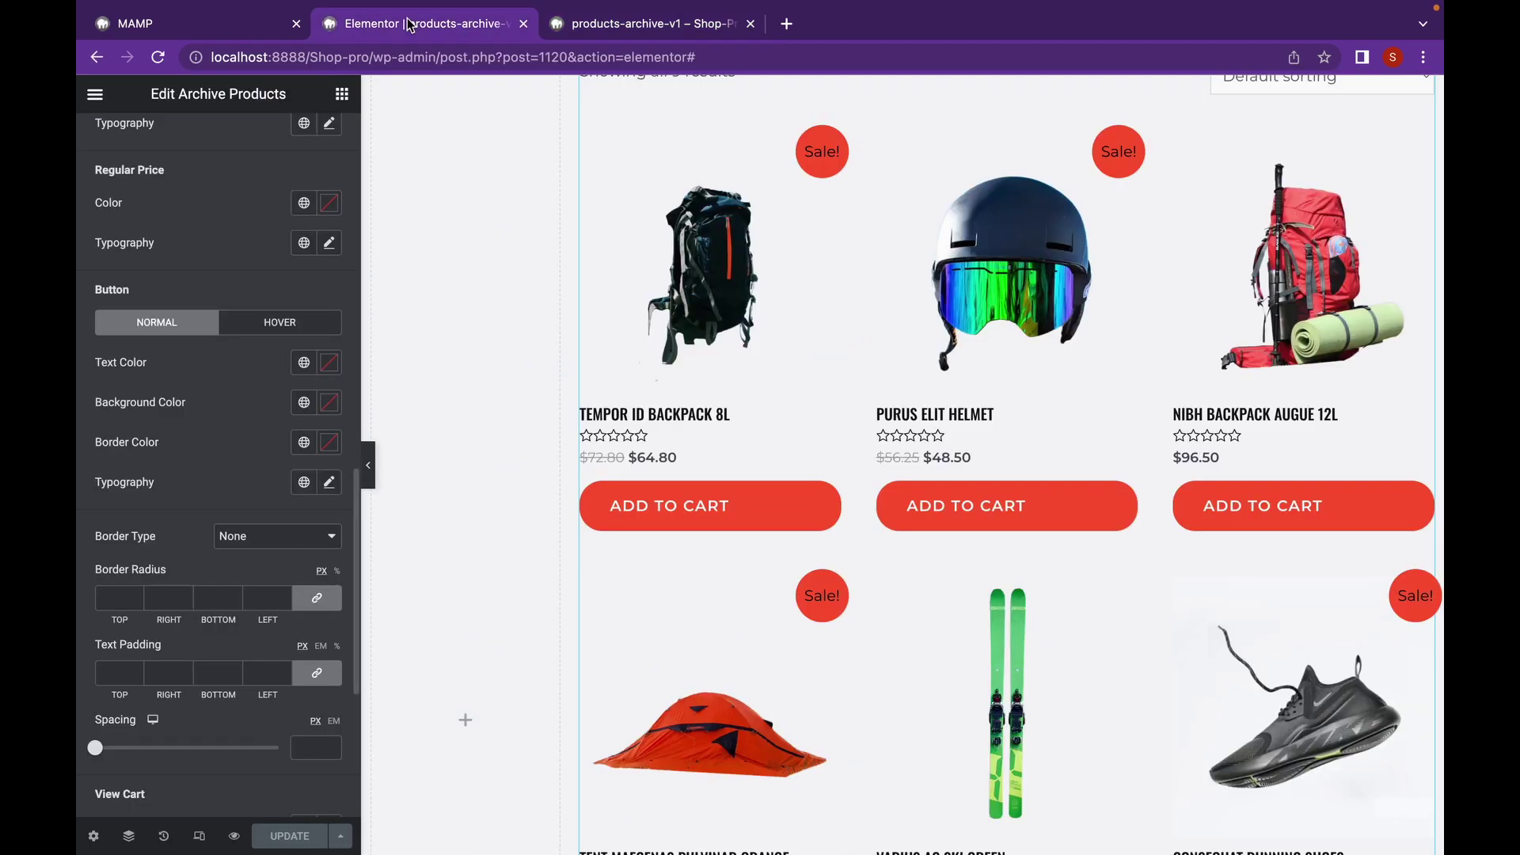
{"action": "scroll", "coordinate": [528, 270], "scroll_direction": "up", "scroll_amount": 2}
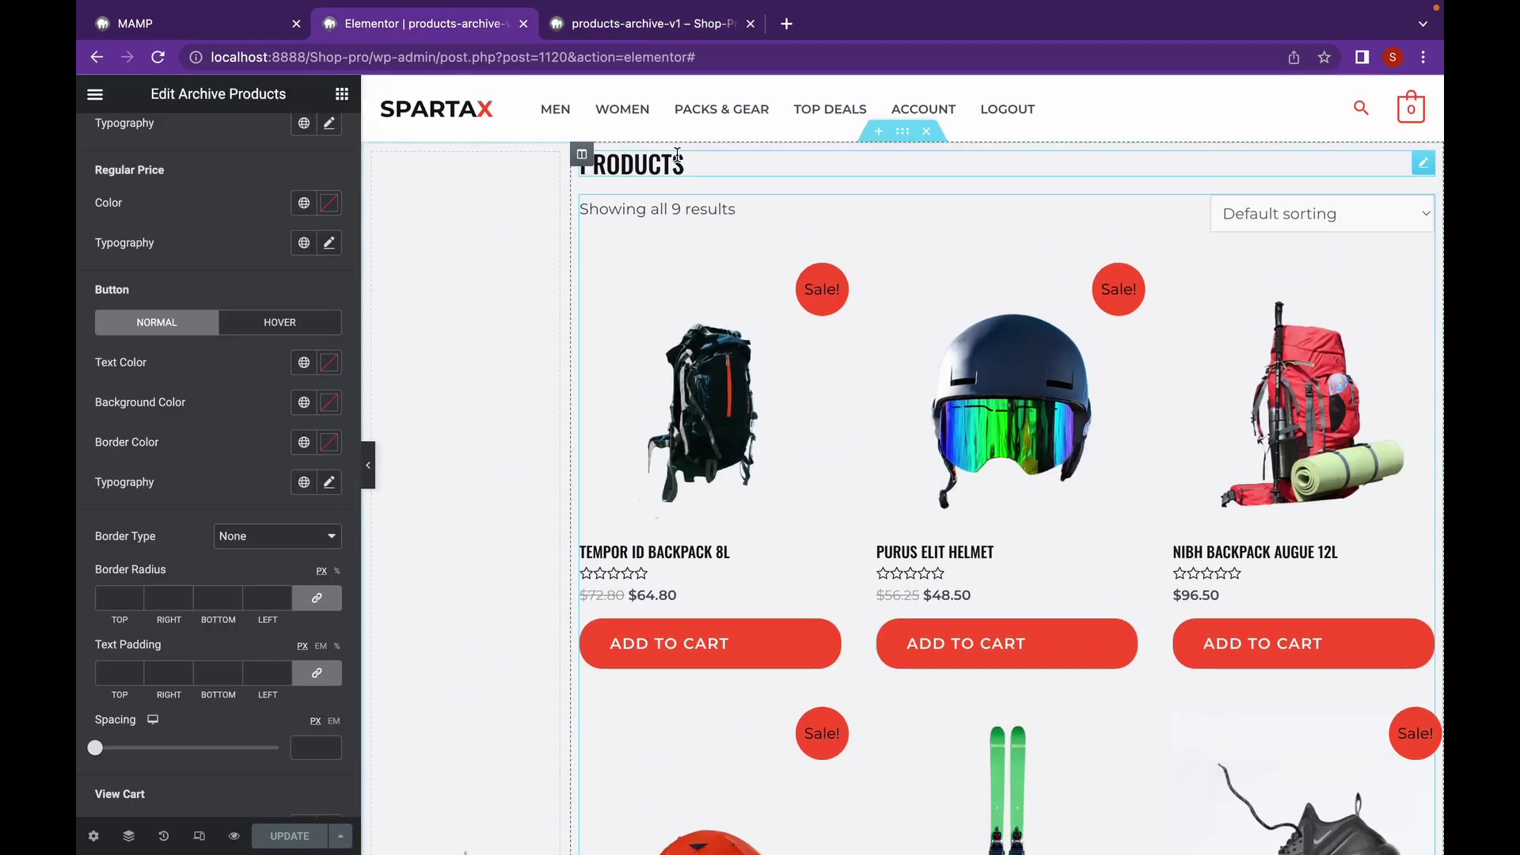
{"action": "mouse_move", "coordinate": [911, 146]}
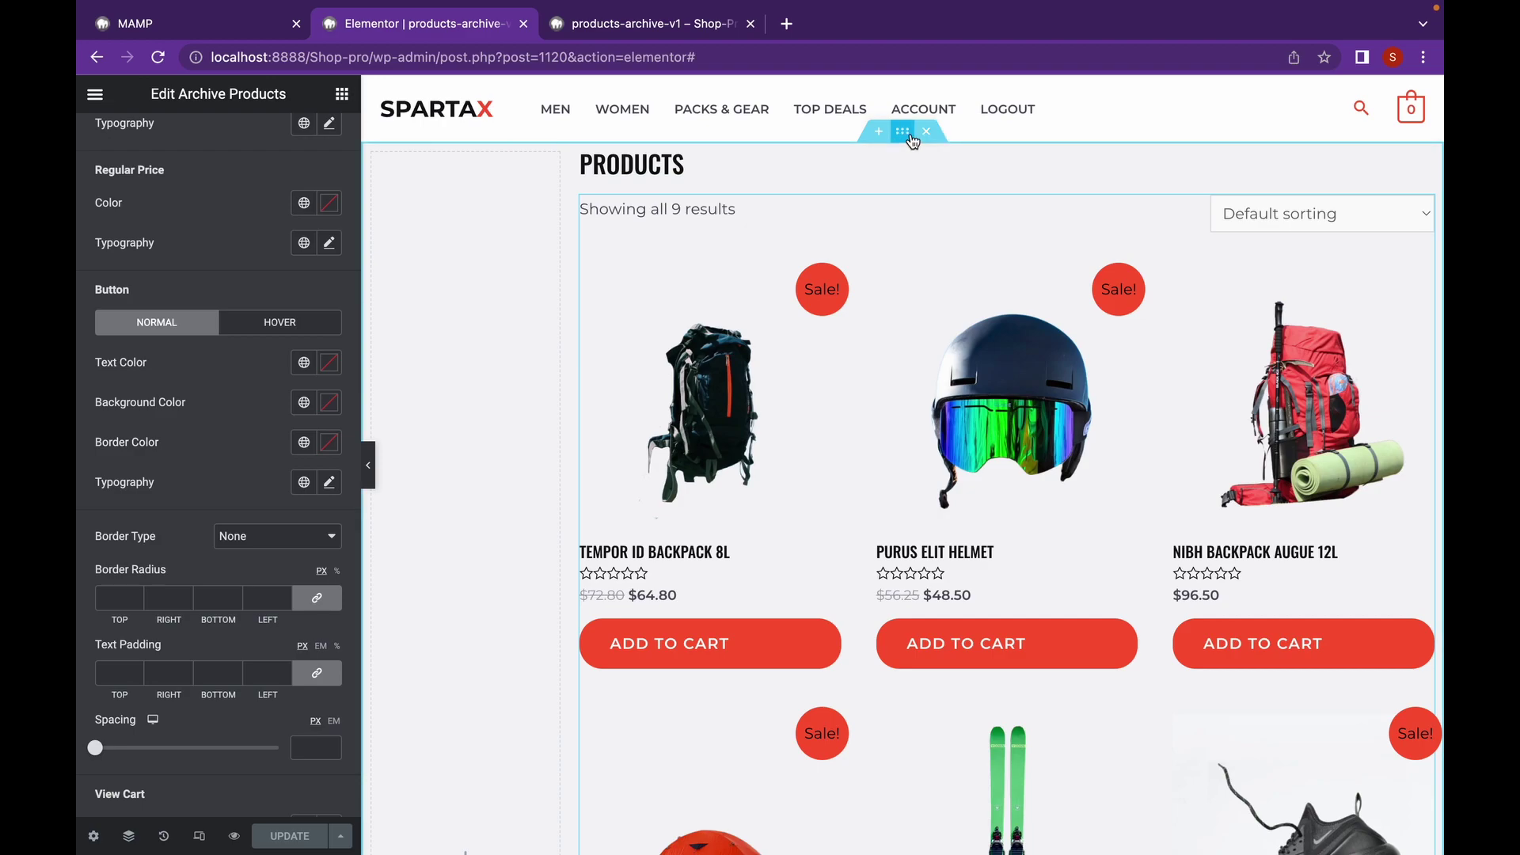
{"action": "left_click", "coordinate": [879, 165]}
{"action": "left_click", "coordinate": [312, 140]}
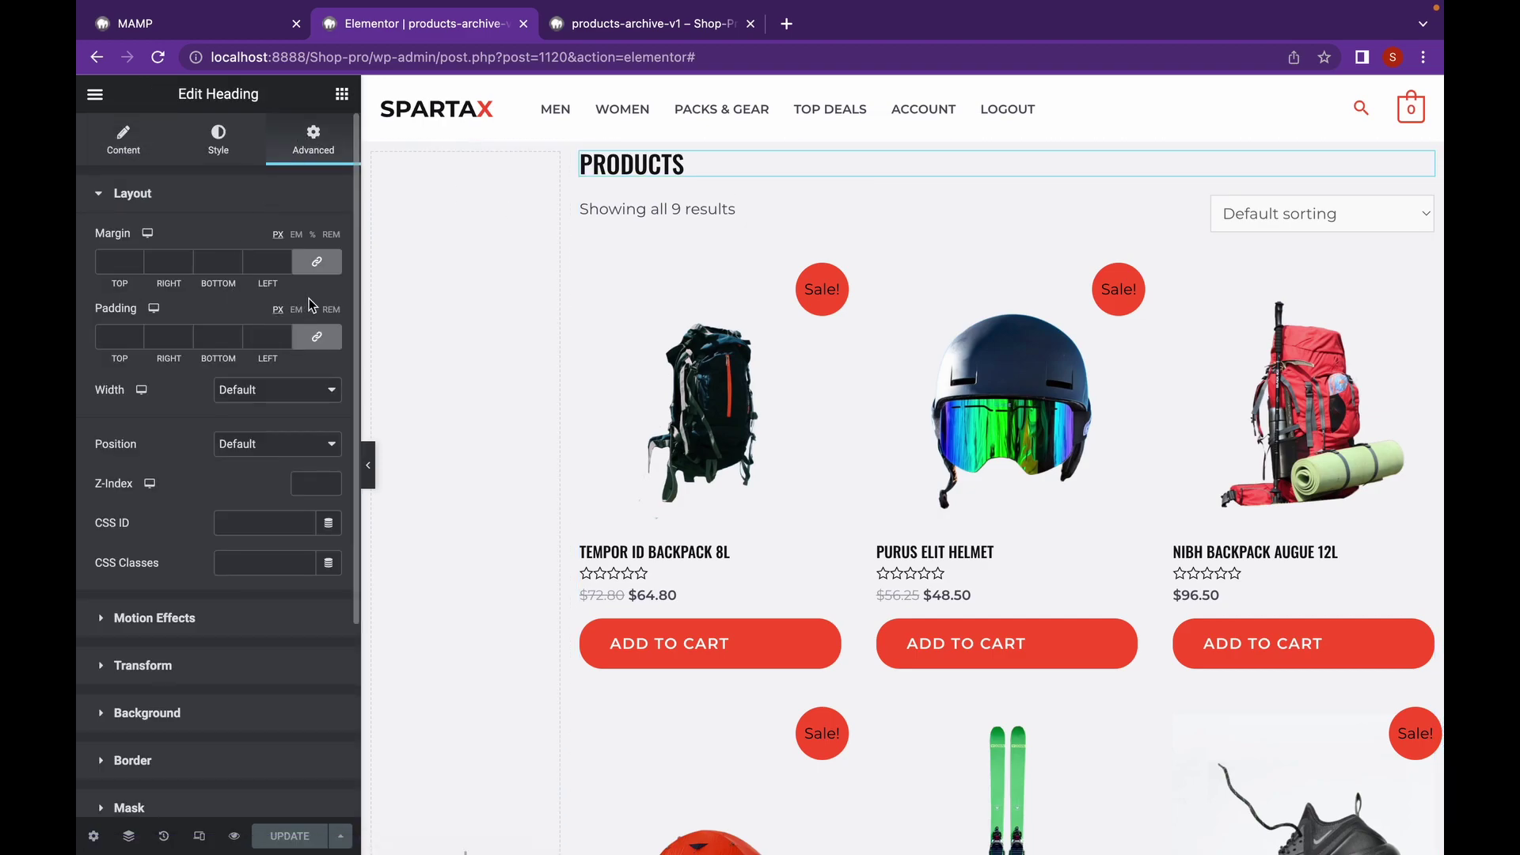
{"action": "left_click", "coordinate": [334, 267]}
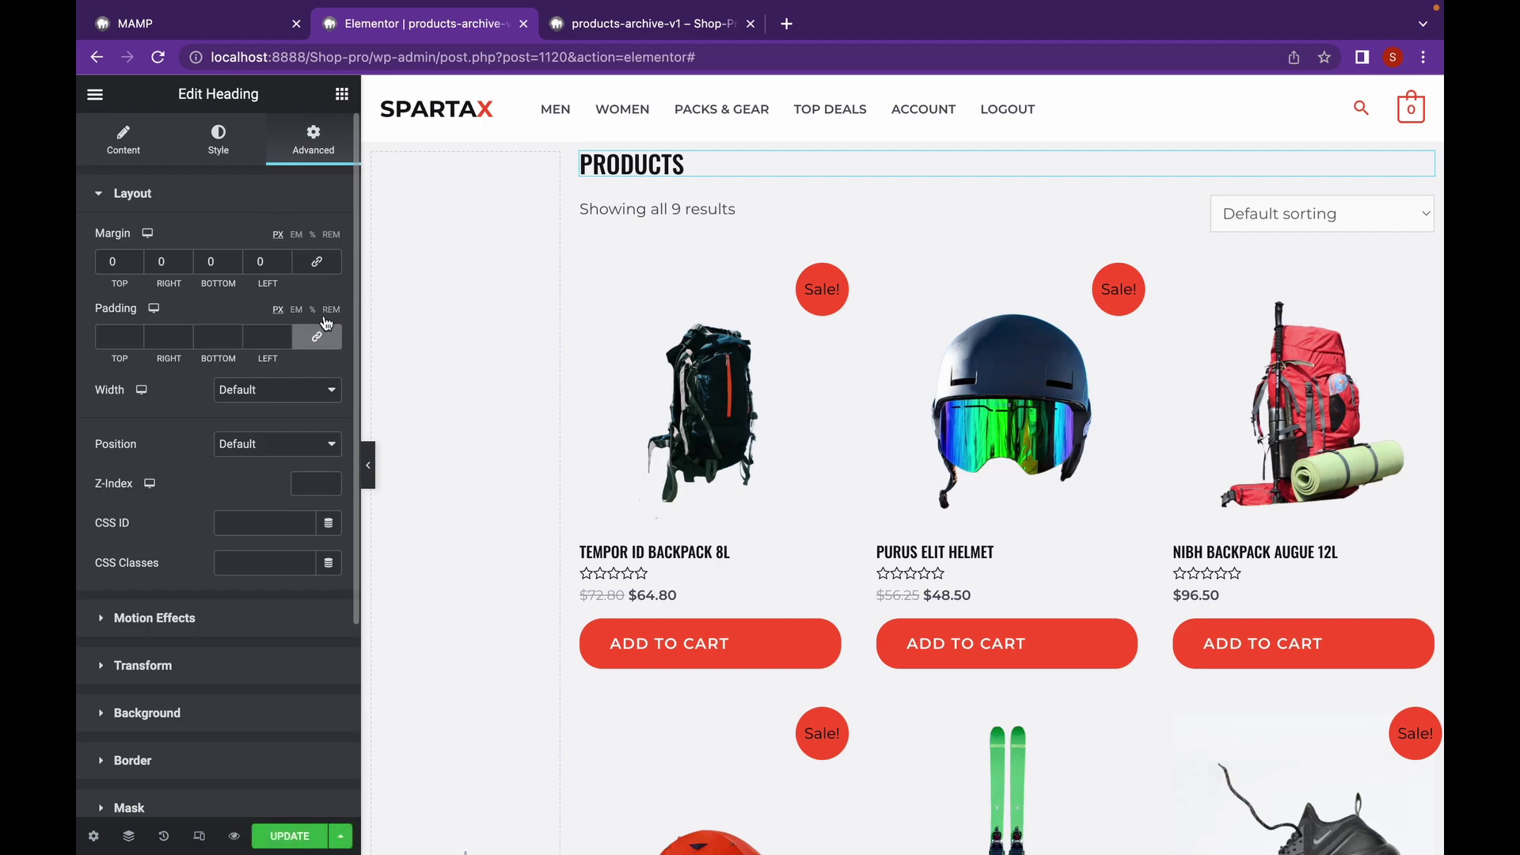
{"action": "left_click", "coordinate": [317, 337]}
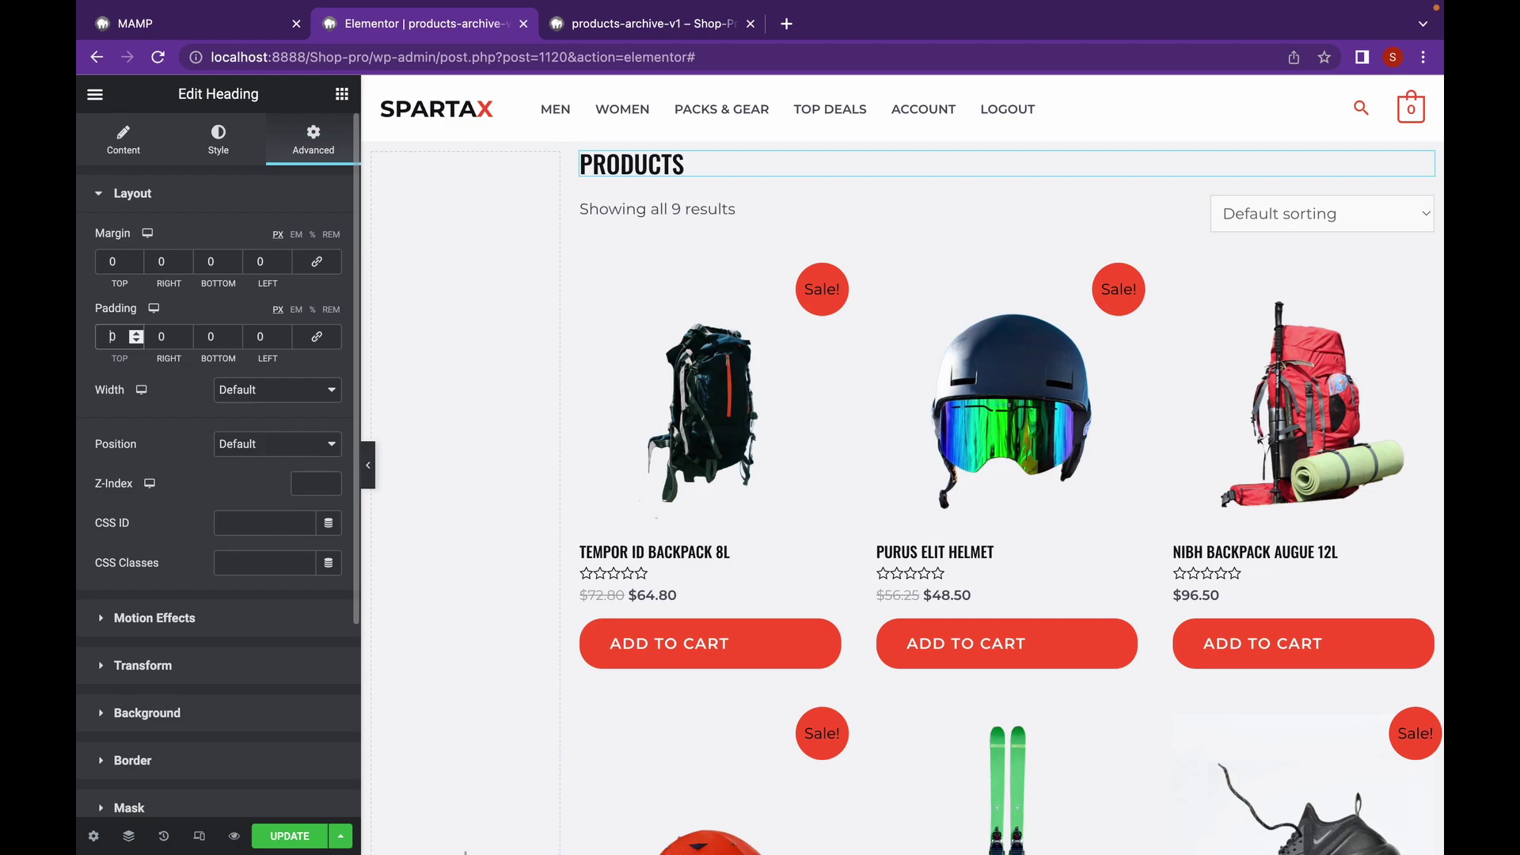
Set the Products heading's top padding to 50 px, then update the template and return to its live page
{"action": "type", "text": "200"}
{"action": "key", "text": "BackSpace"}
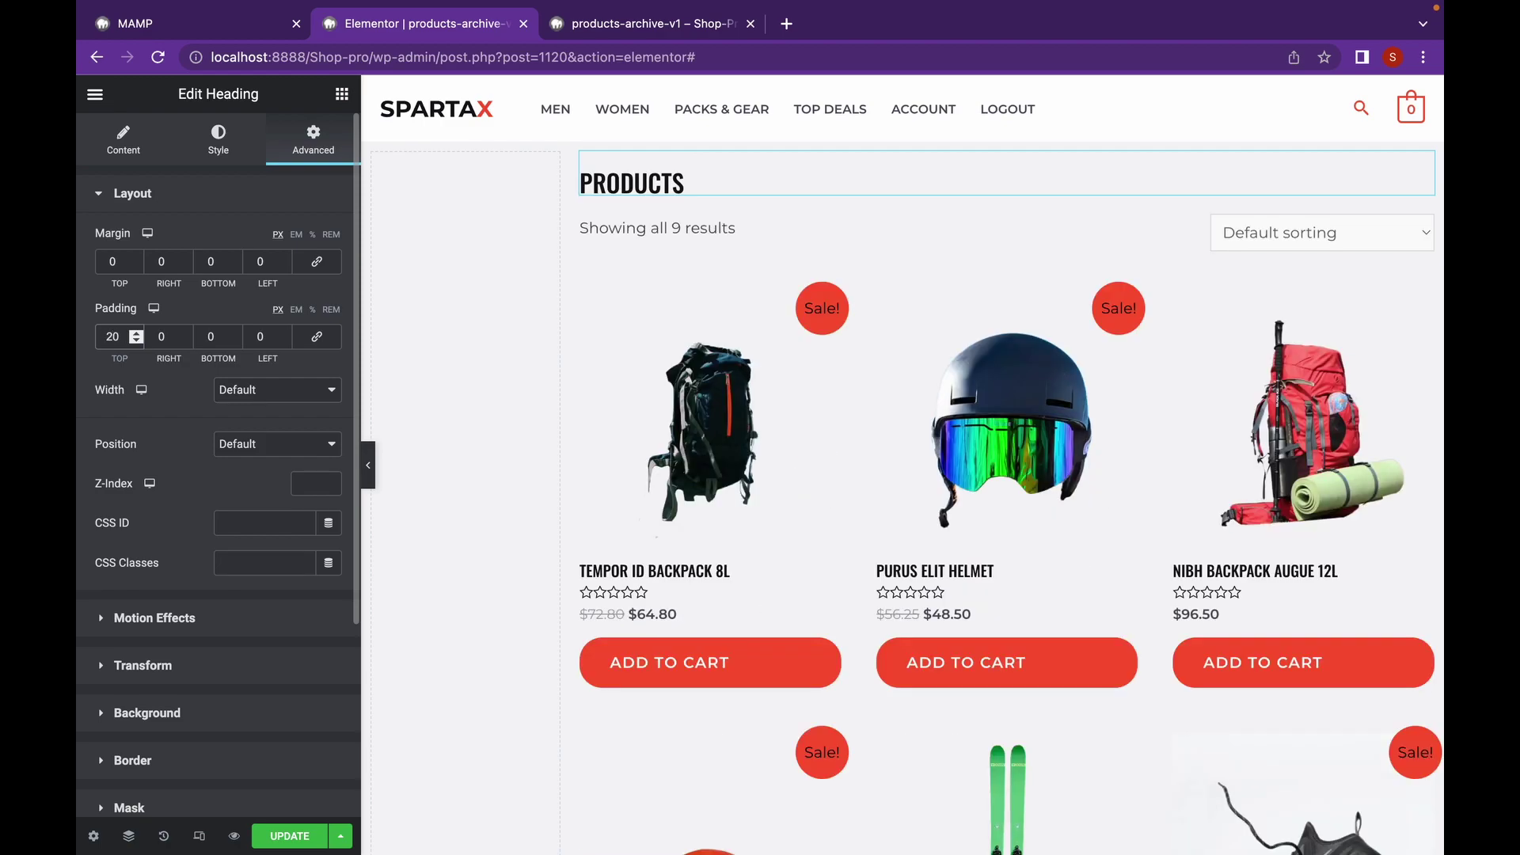
{"action": "key", "text": "BackSpace"}
{"action": "key", "text": "BackSpace"}
{"action": "type", "text": "50"}
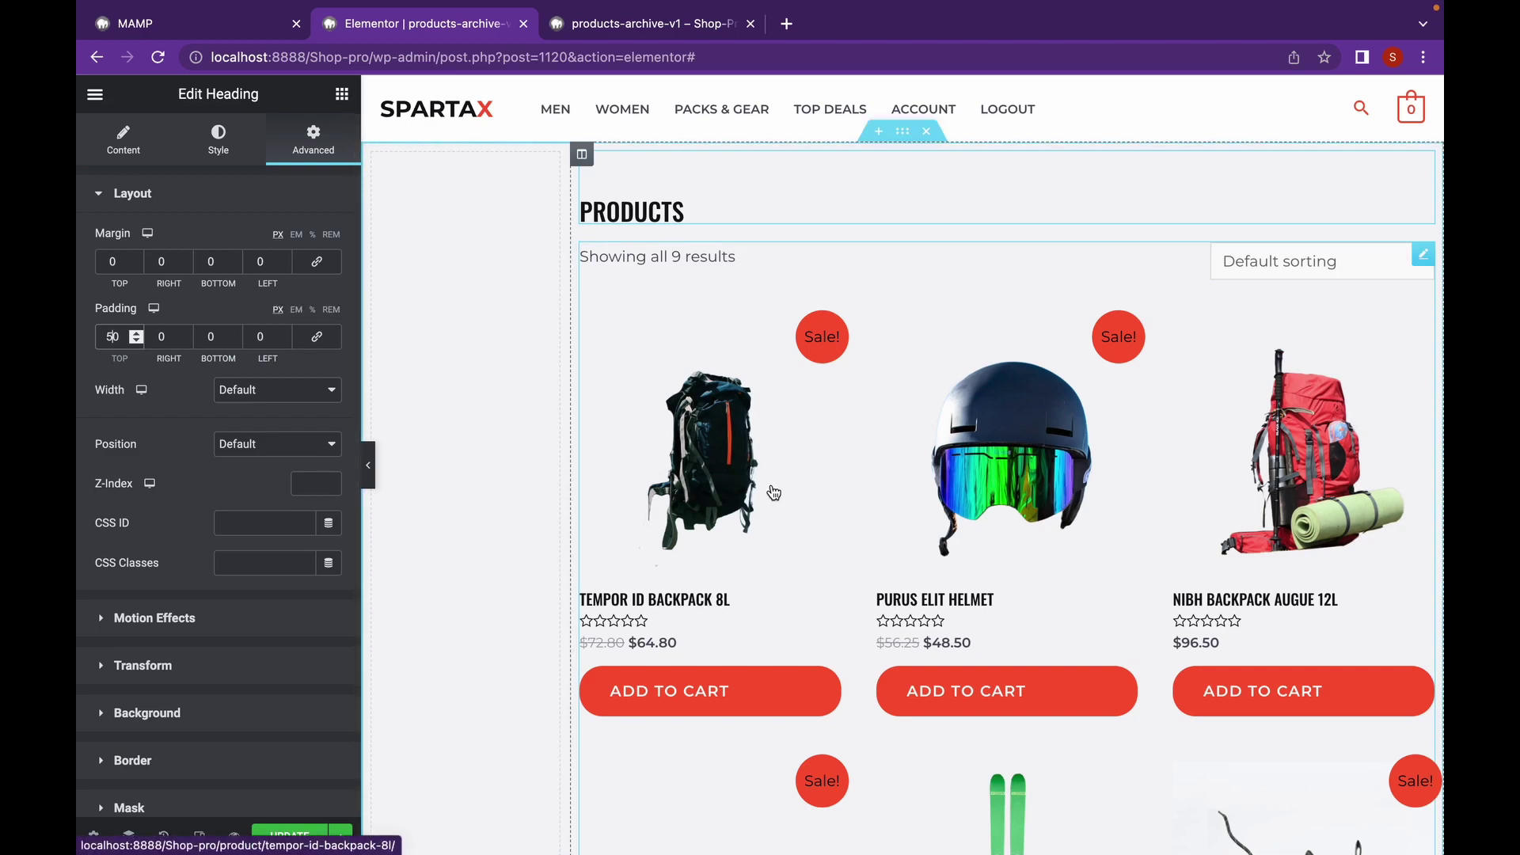
{"action": "left_click", "coordinate": [293, 836]}
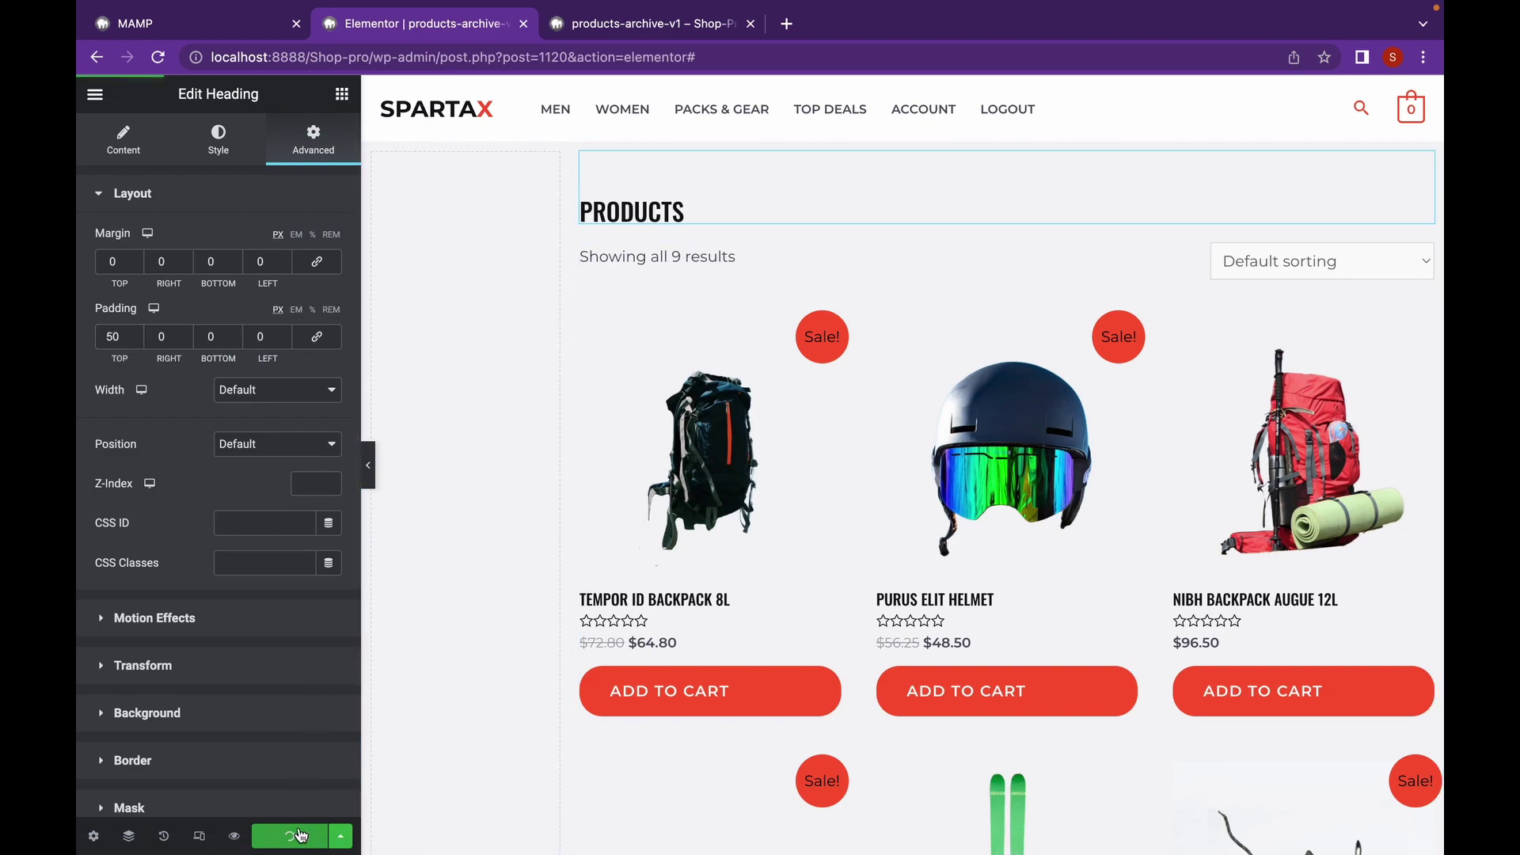
{"action": "left_click", "coordinate": [613, 35]}
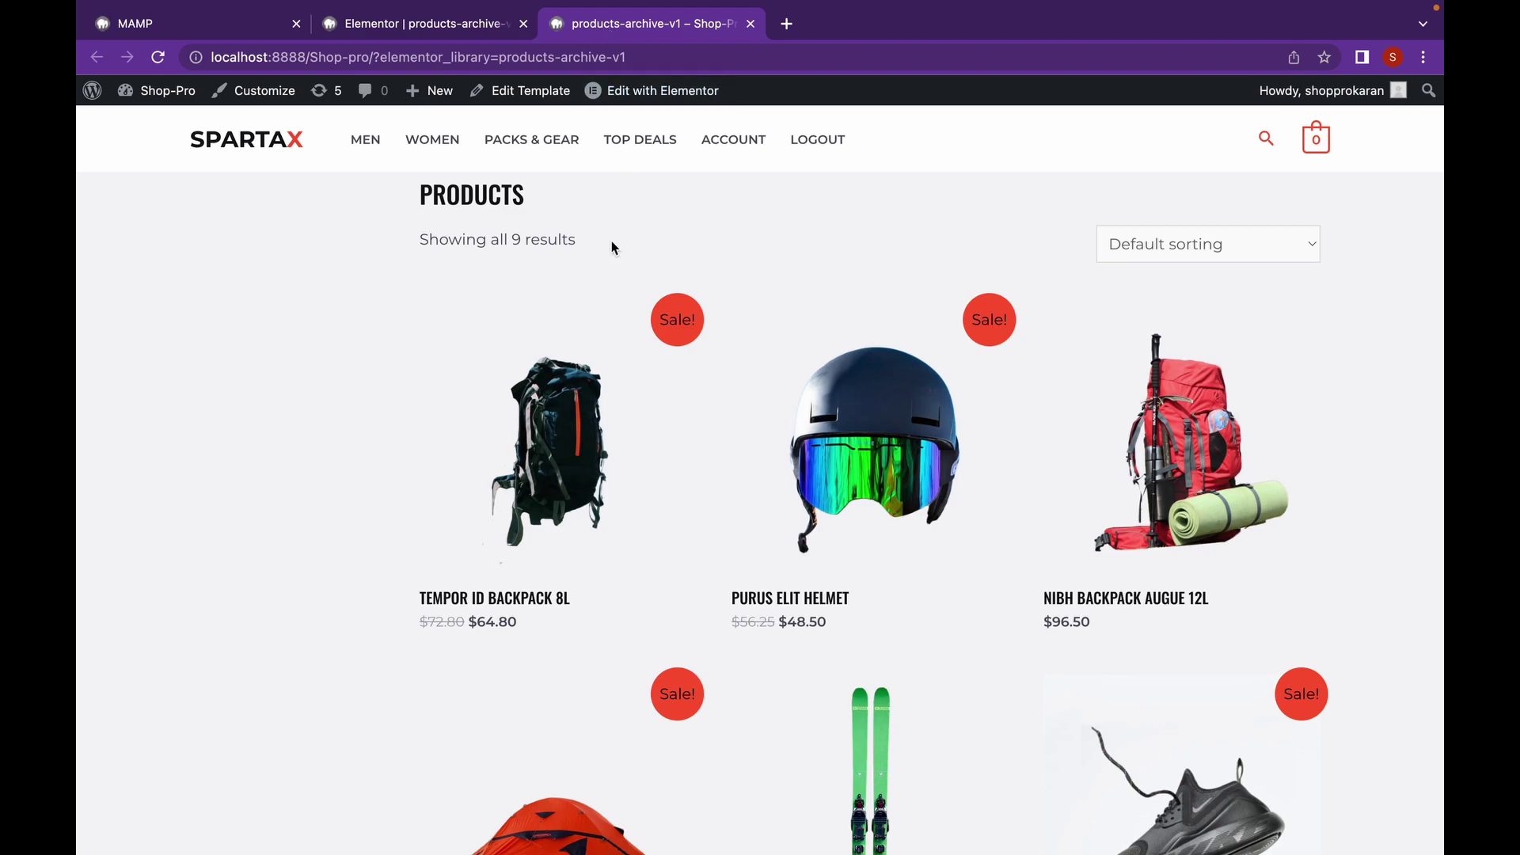
Reload the live template page to check the Products heading's spacing, and return to the Elementor editor
{"action": "scroll", "coordinate": [613, 247], "scroll_direction": "down", "scroll_amount": 1}
{"action": "left_click", "coordinate": [157, 57]}
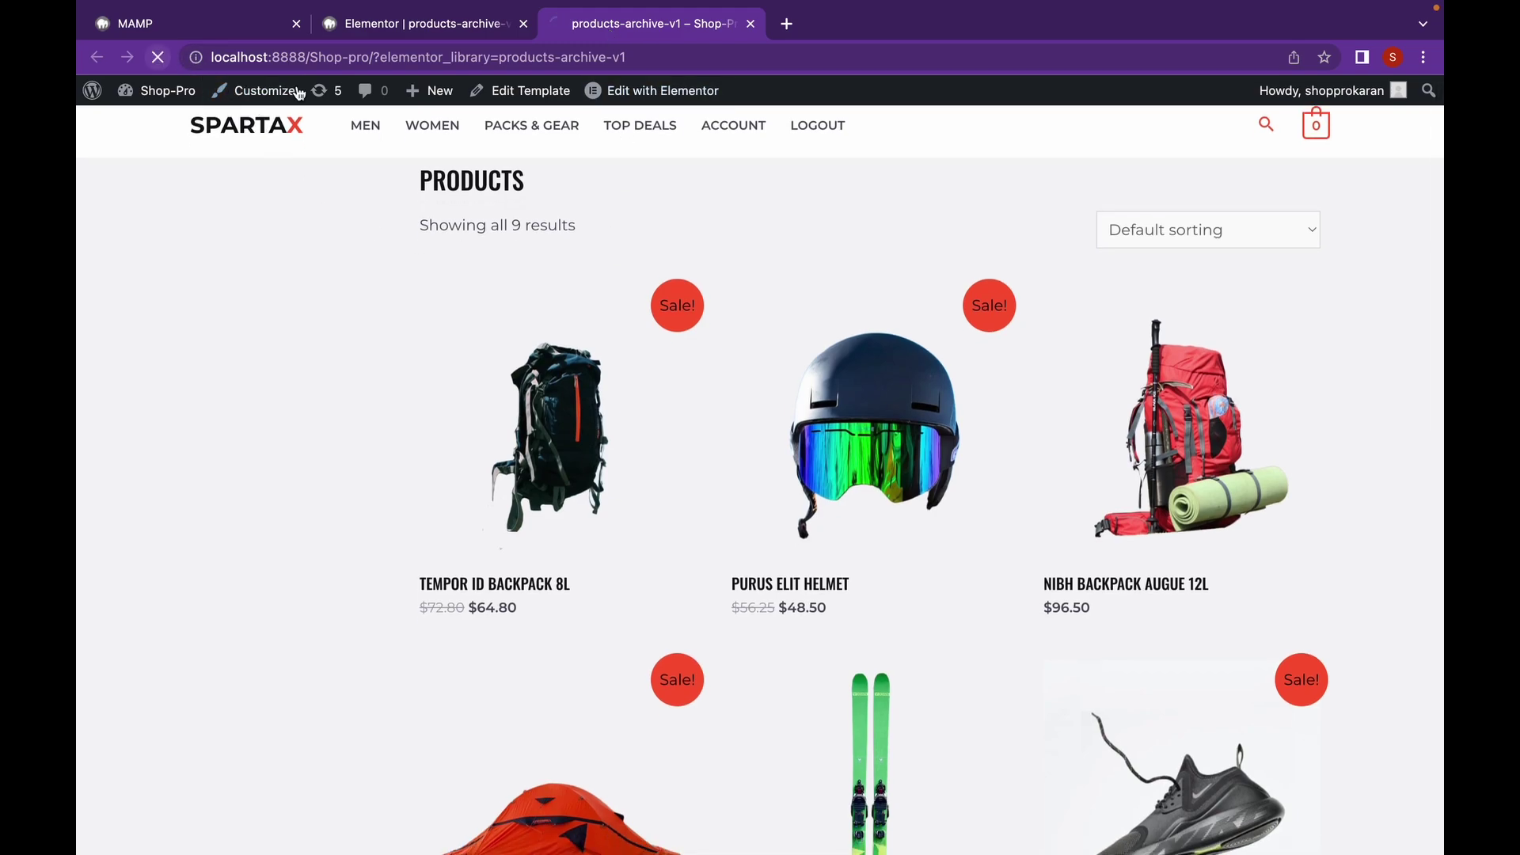
{"action": "key", "text": "ctrl+shift+Tab"}
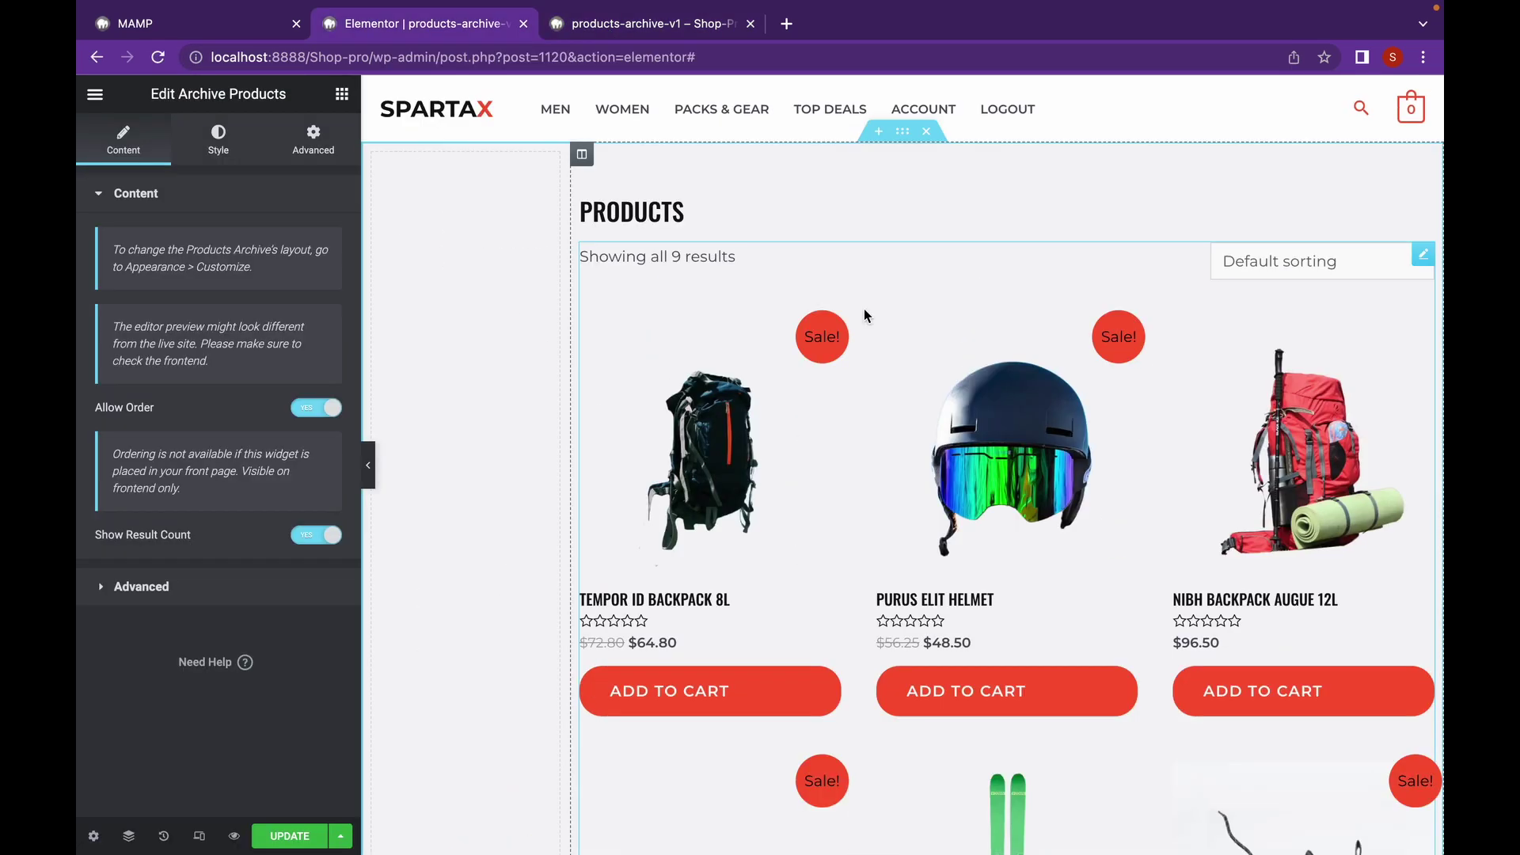
Center-align the content of the Archive Products widget and update the template
{"action": "left_click", "coordinate": [232, 123]}
{"action": "scroll", "coordinate": [279, 297], "scroll_direction": "down", "scroll_amount": 2}
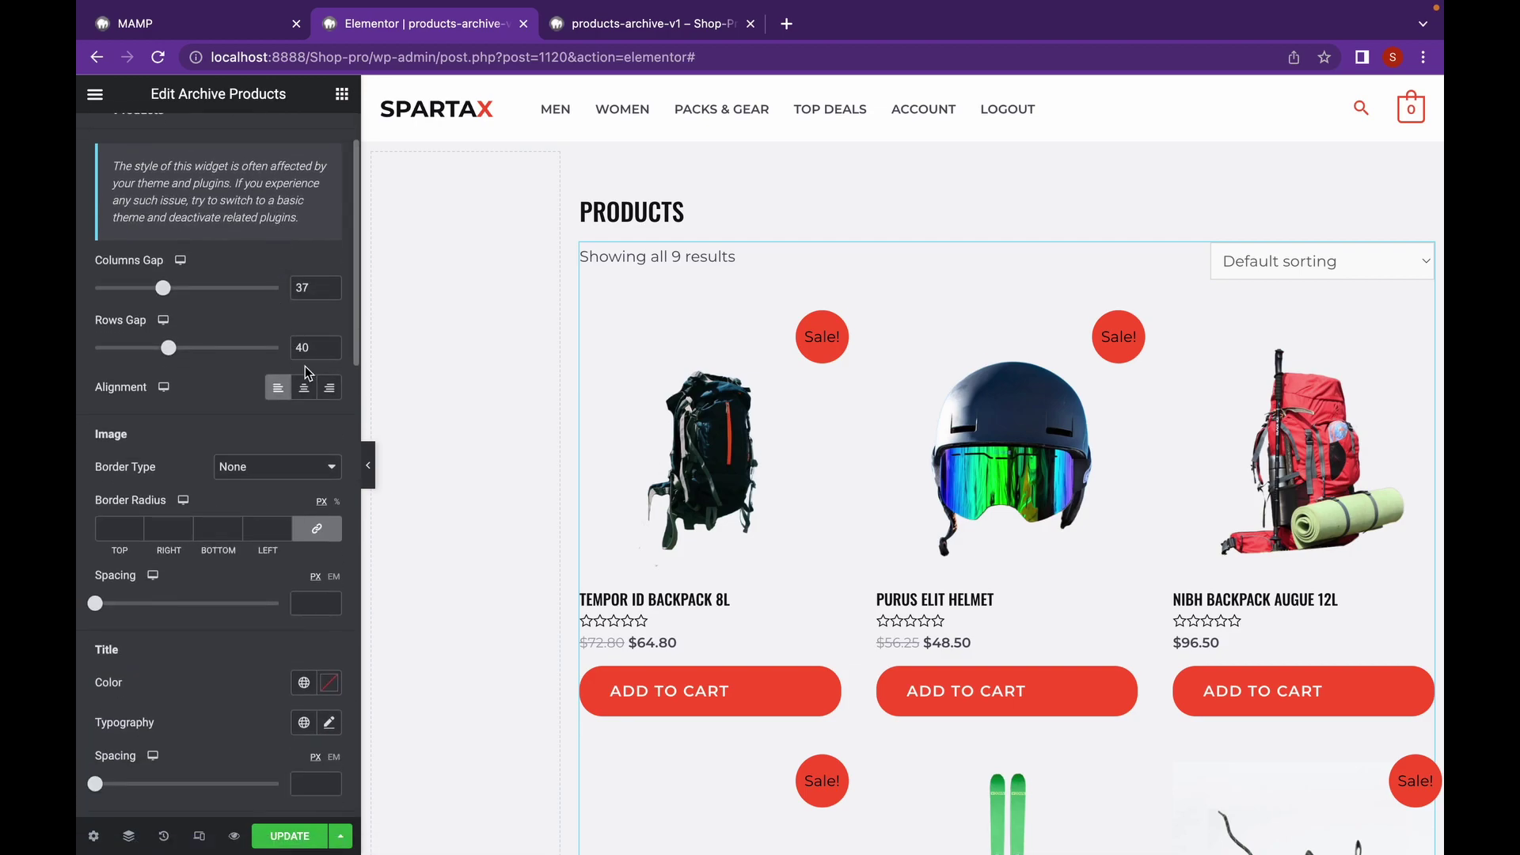
{"action": "left_click", "coordinate": [305, 387]}
{"action": "left_click", "coordinate": [315, 842]}
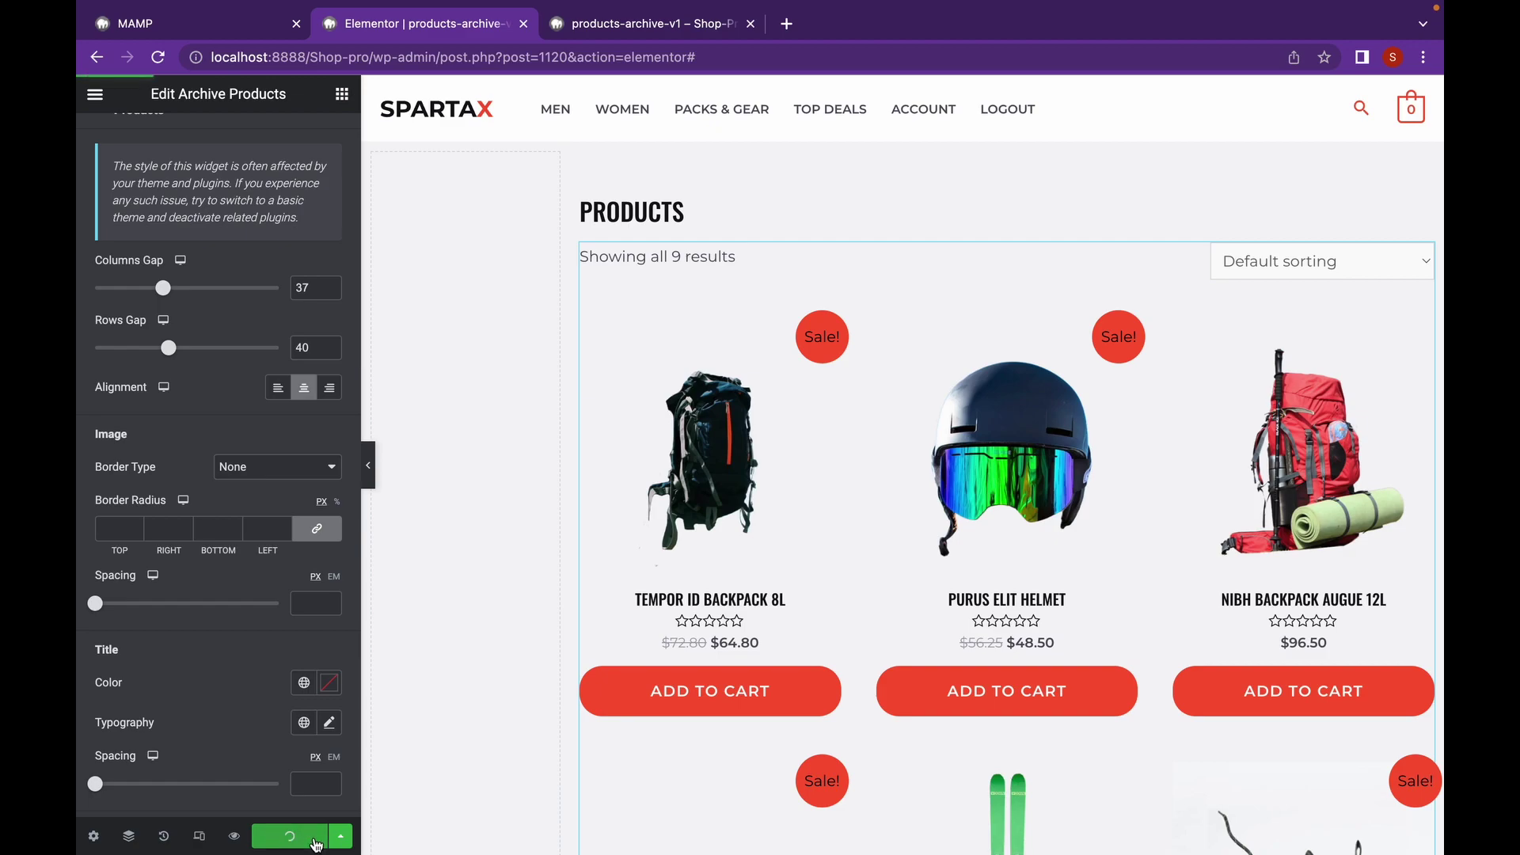
Reload the live template page and examine the alignment of product names and prices throughout the grid
{"action": "left_click", "coordinate": [580, 32]}
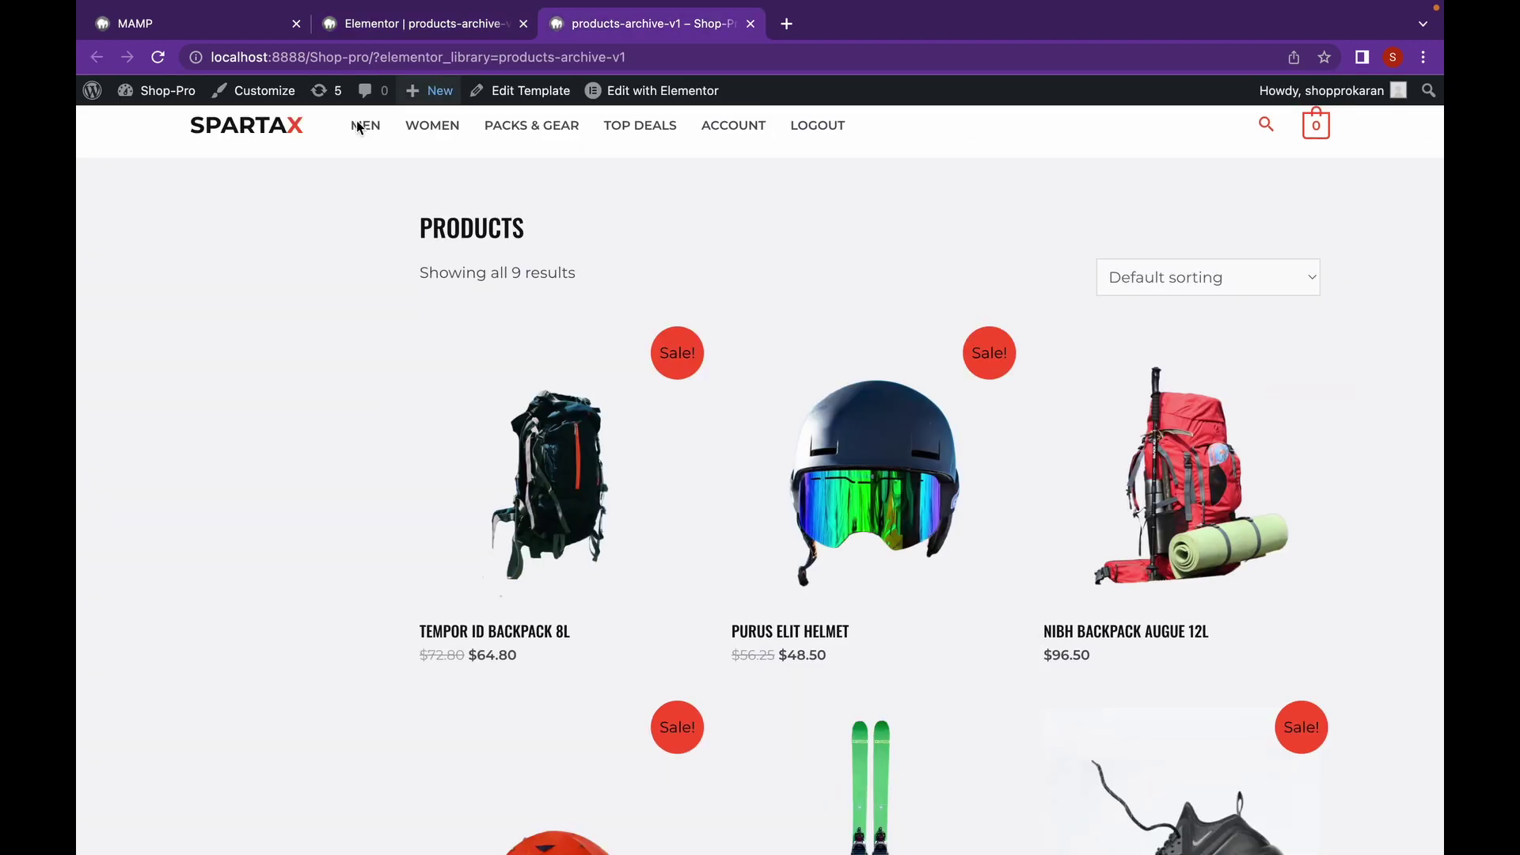
{"action": "left_click", "coordinate": [159, 55]}
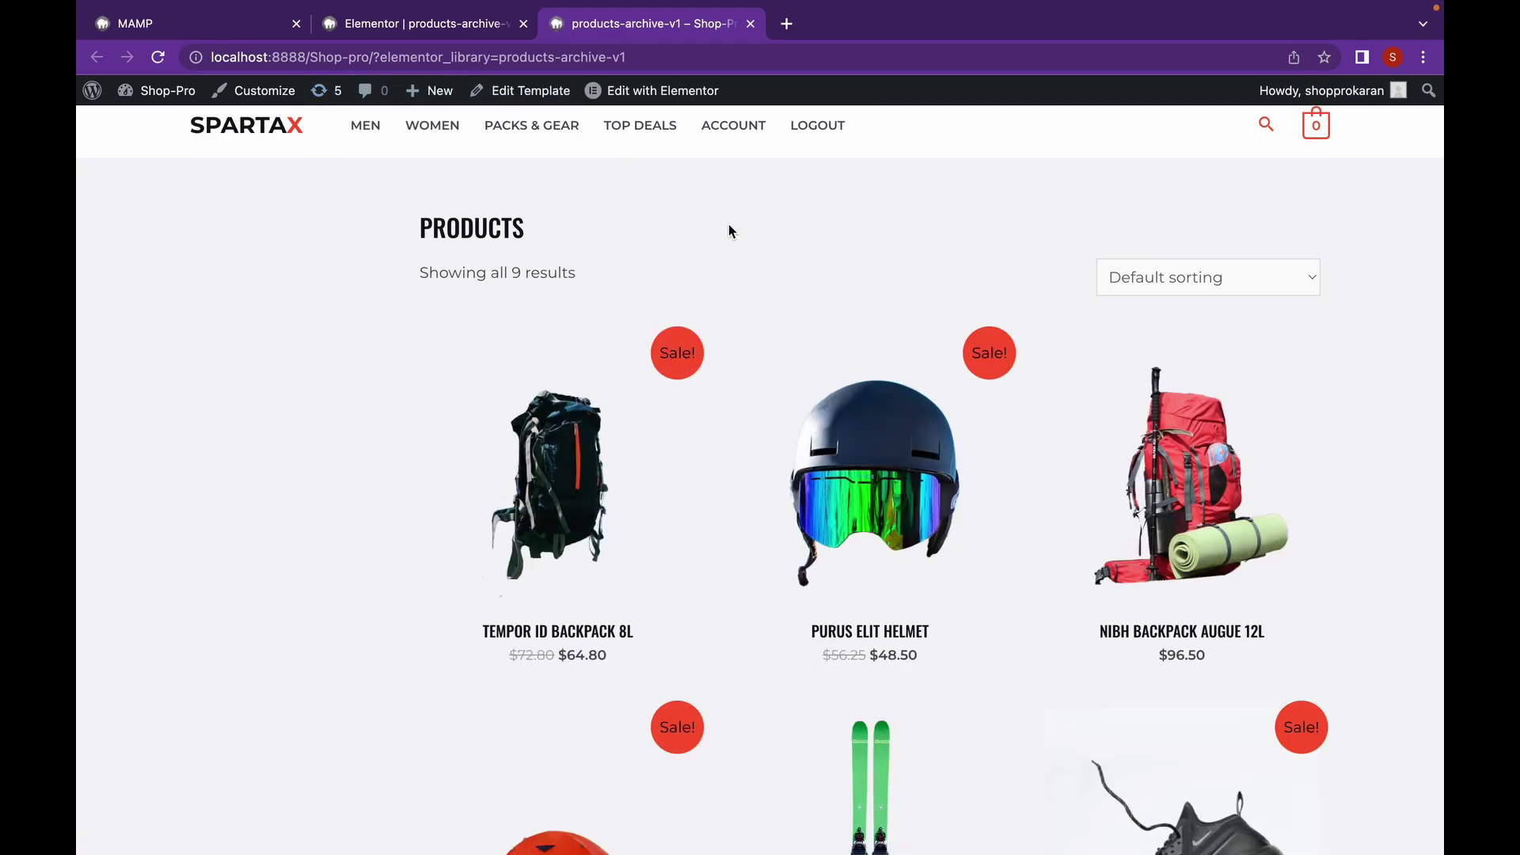
{"action": "scroll", "coordinate": [707, 492], "scroll_direction": "down", "scroll_amount": 6}
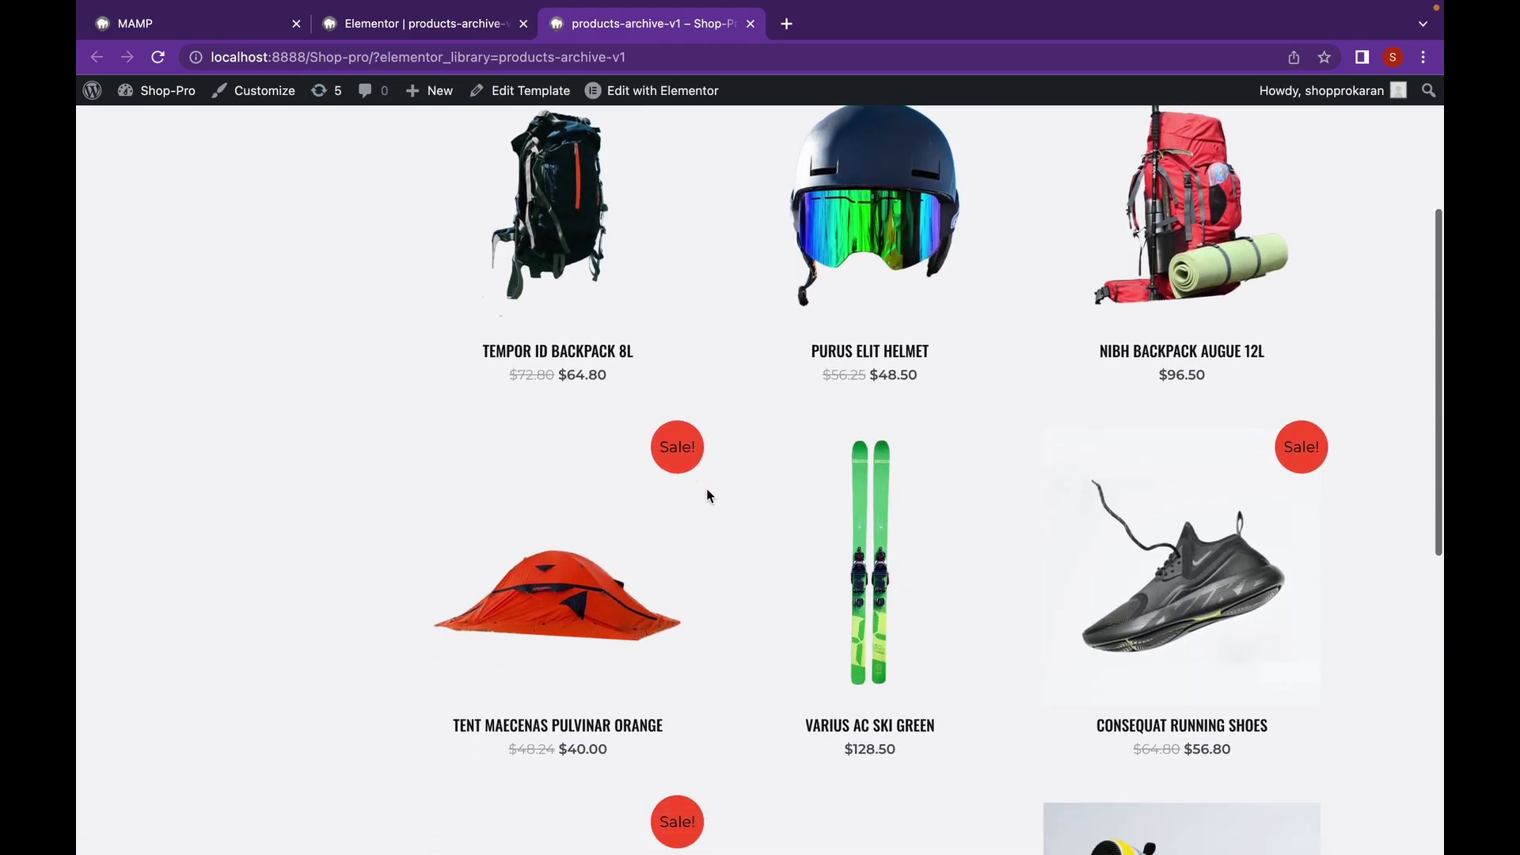
{"action": "scroll", "coordinate": [707, 494], "scroll_direction": "down", "scroll_amount": 6}
{"action": "scroll", "coordinate": [706, 494], "scroll_direction": "up", "scroll_amount": 12}
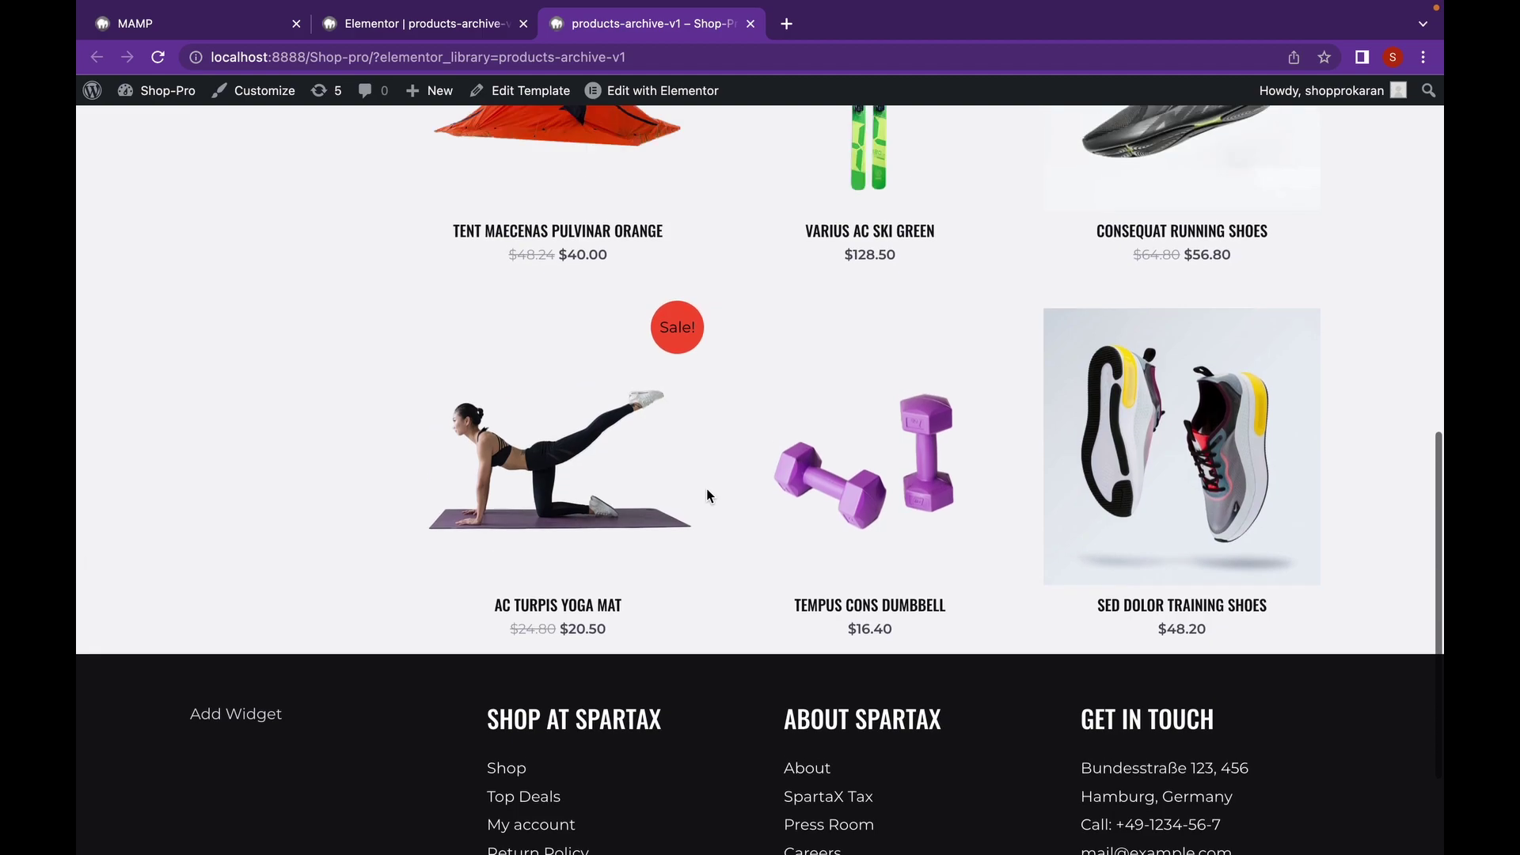
Back in the Elementor editor, add a Heading widget to the empty side column with the title "Categories"
{"action": "left_click", "coordinate": [409, 26]}
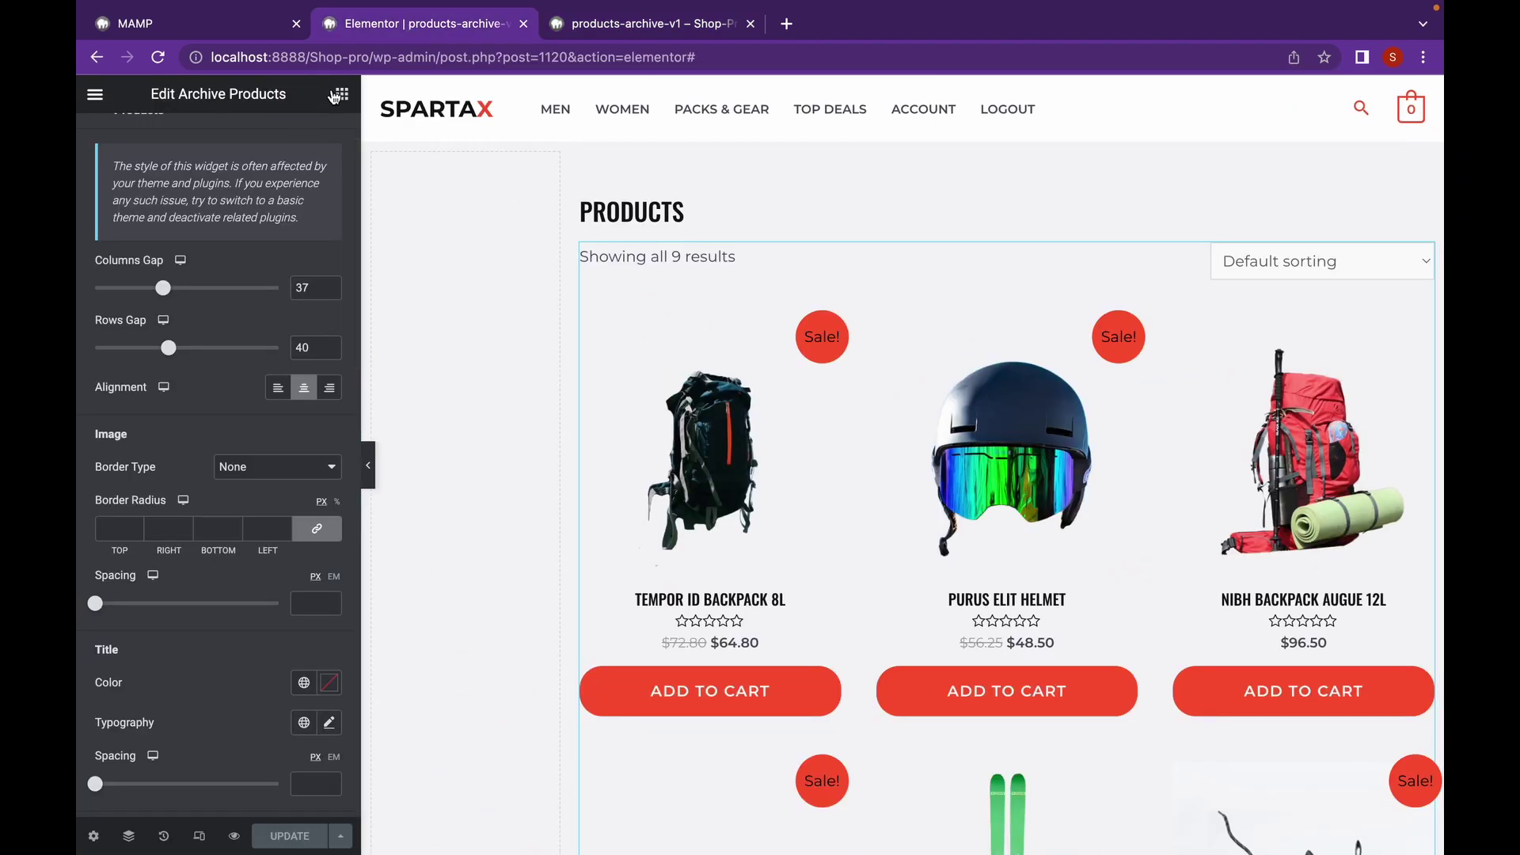
{"action": "left_click", "coordinate": [336, 95]}
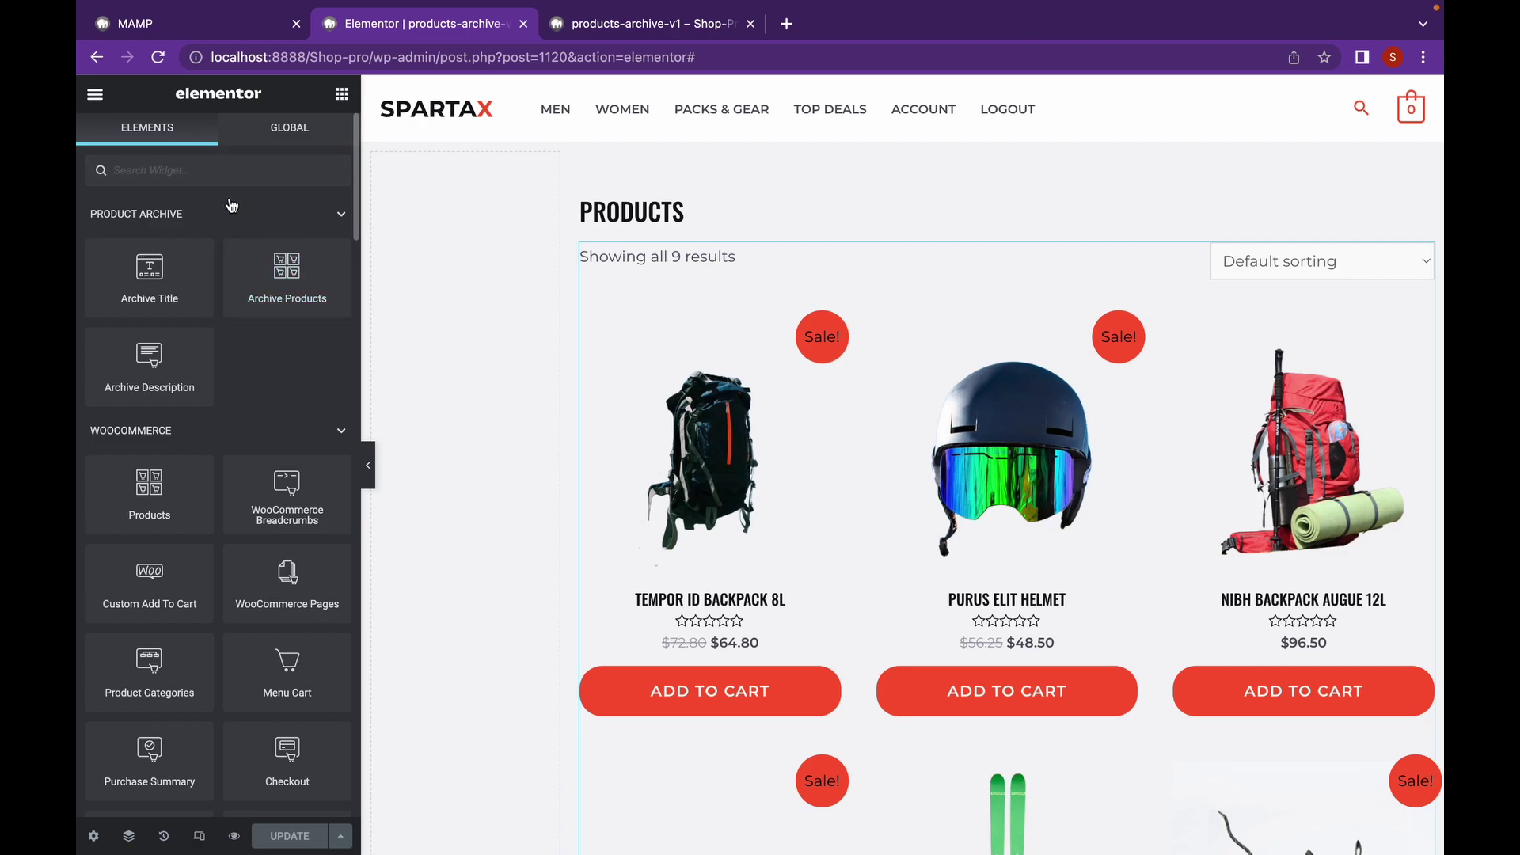
{"action": "type", "text": "heading"}
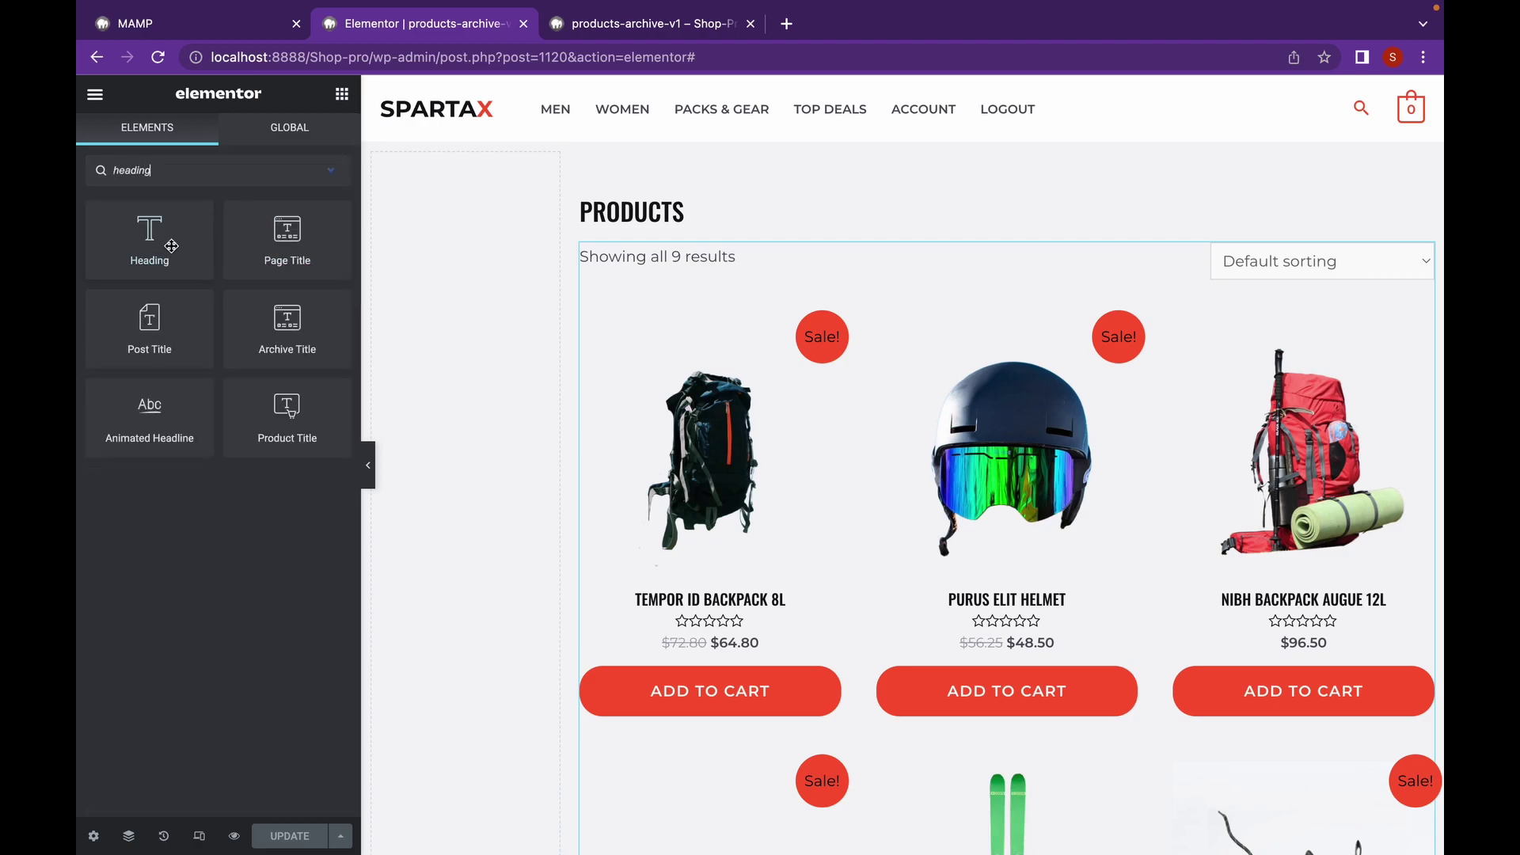
{"action": "left_click_drag", "start_coordinate": [171, 246], "coordinate": [453, 170]}
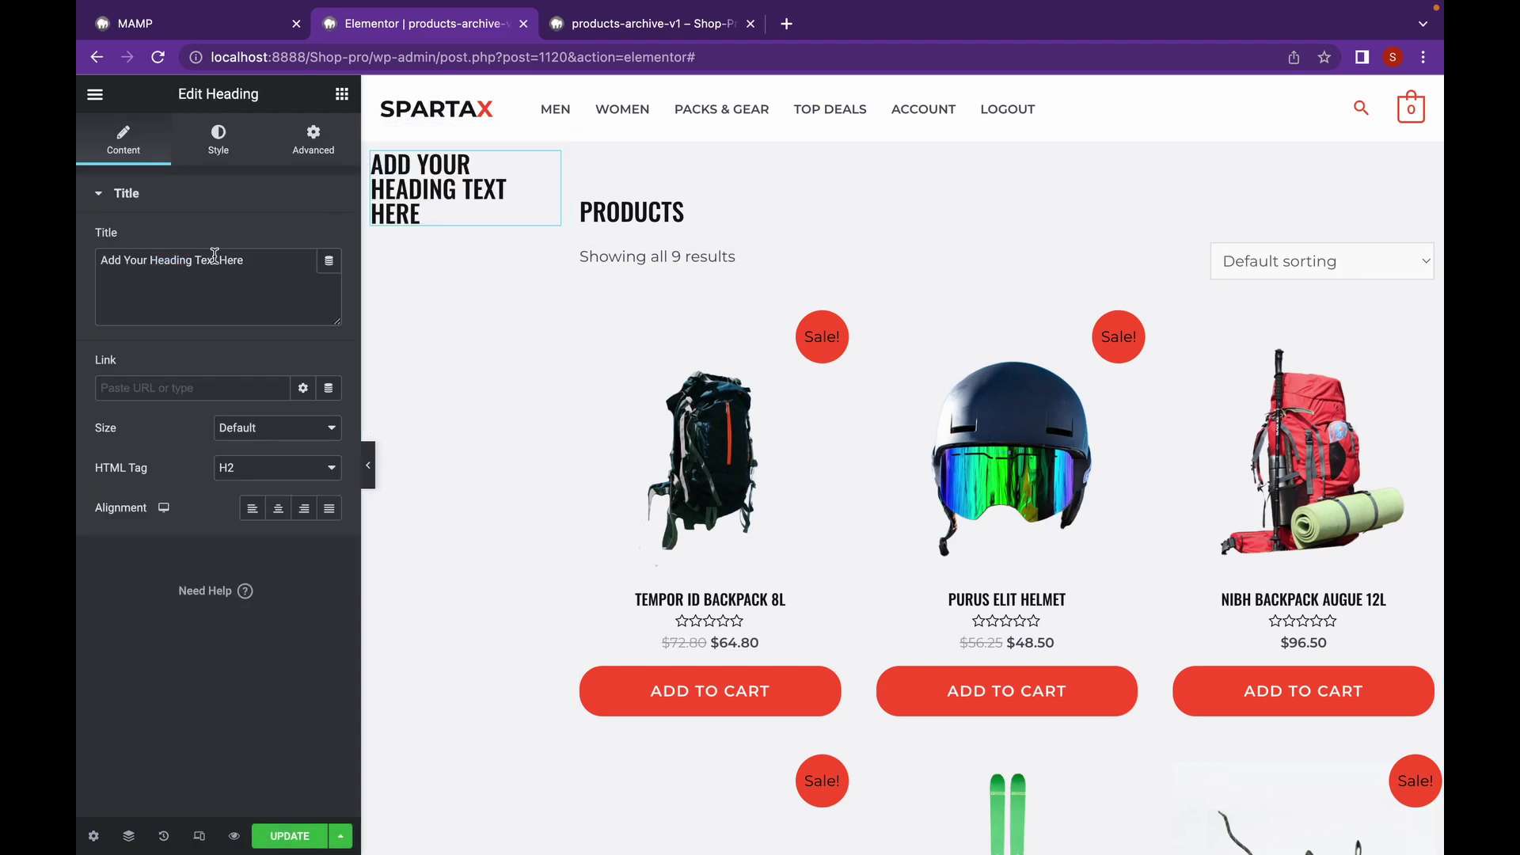
{"action": "triple_click", "coordinate": [214, 258]}
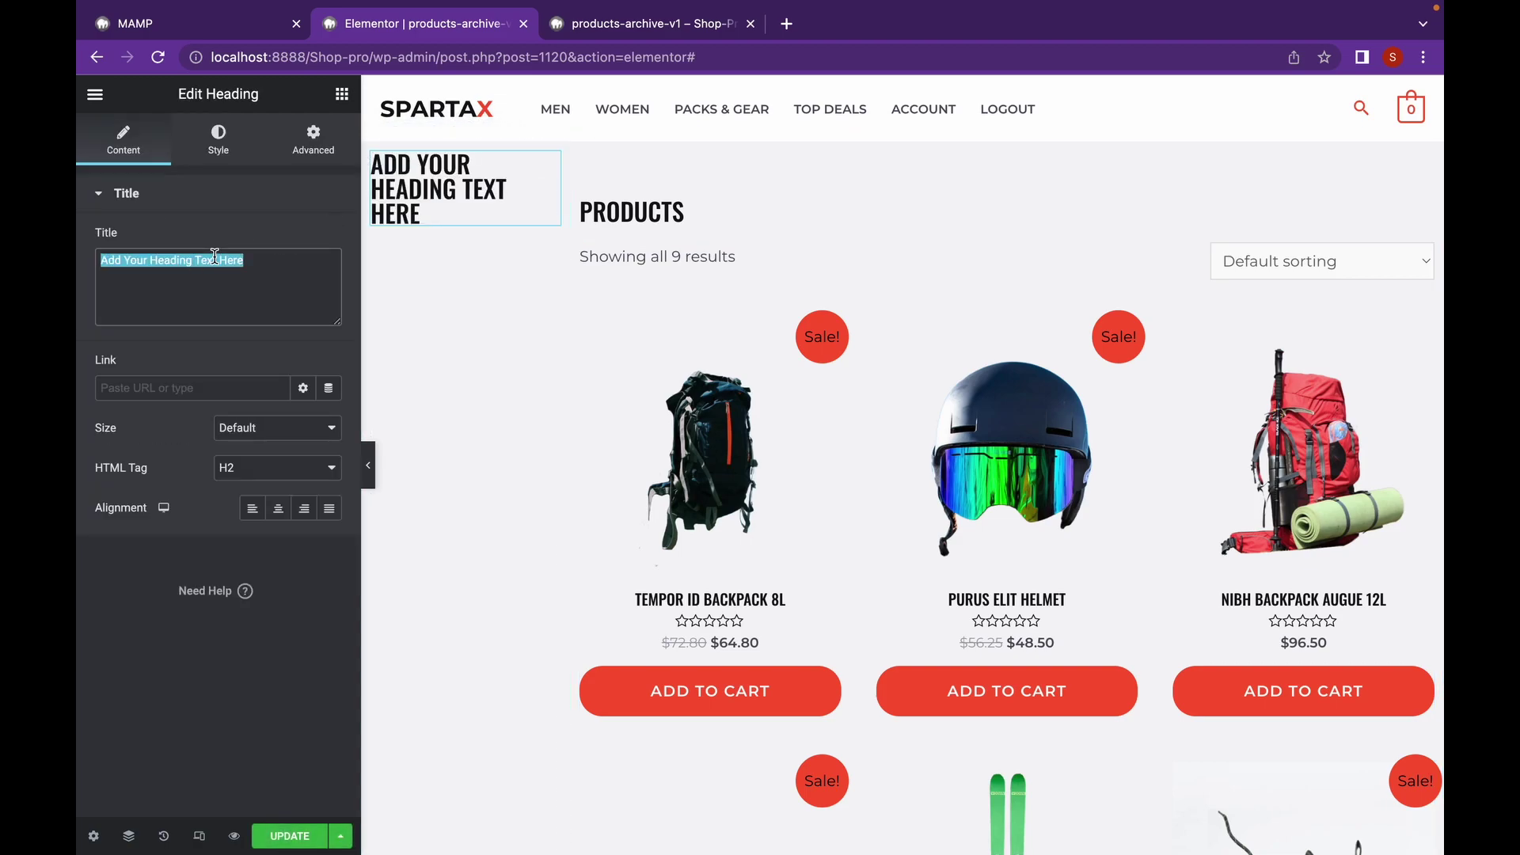
{"action": "type", "text": "Categories"}
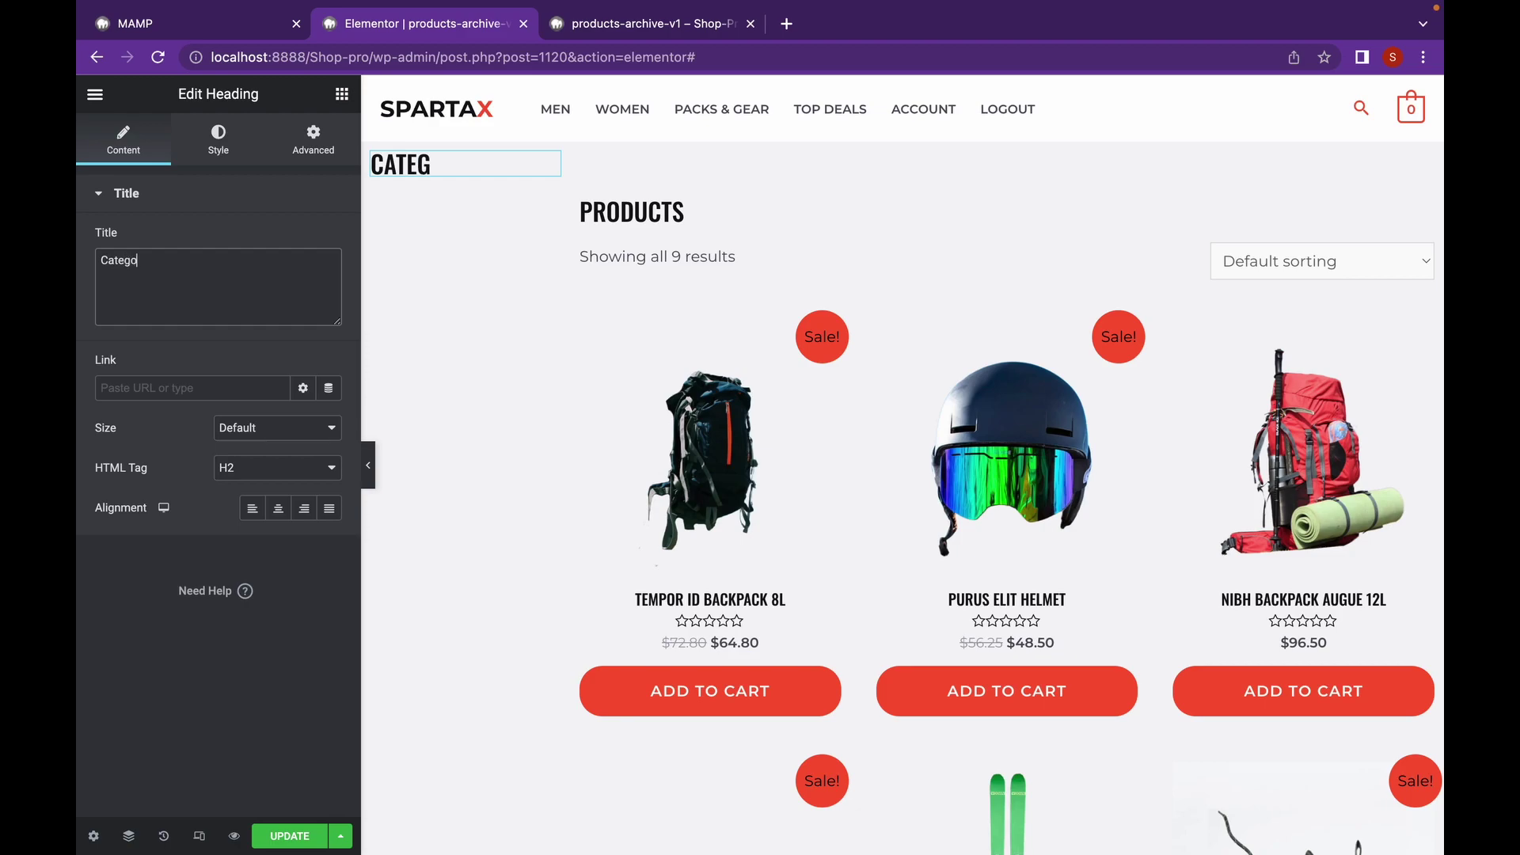
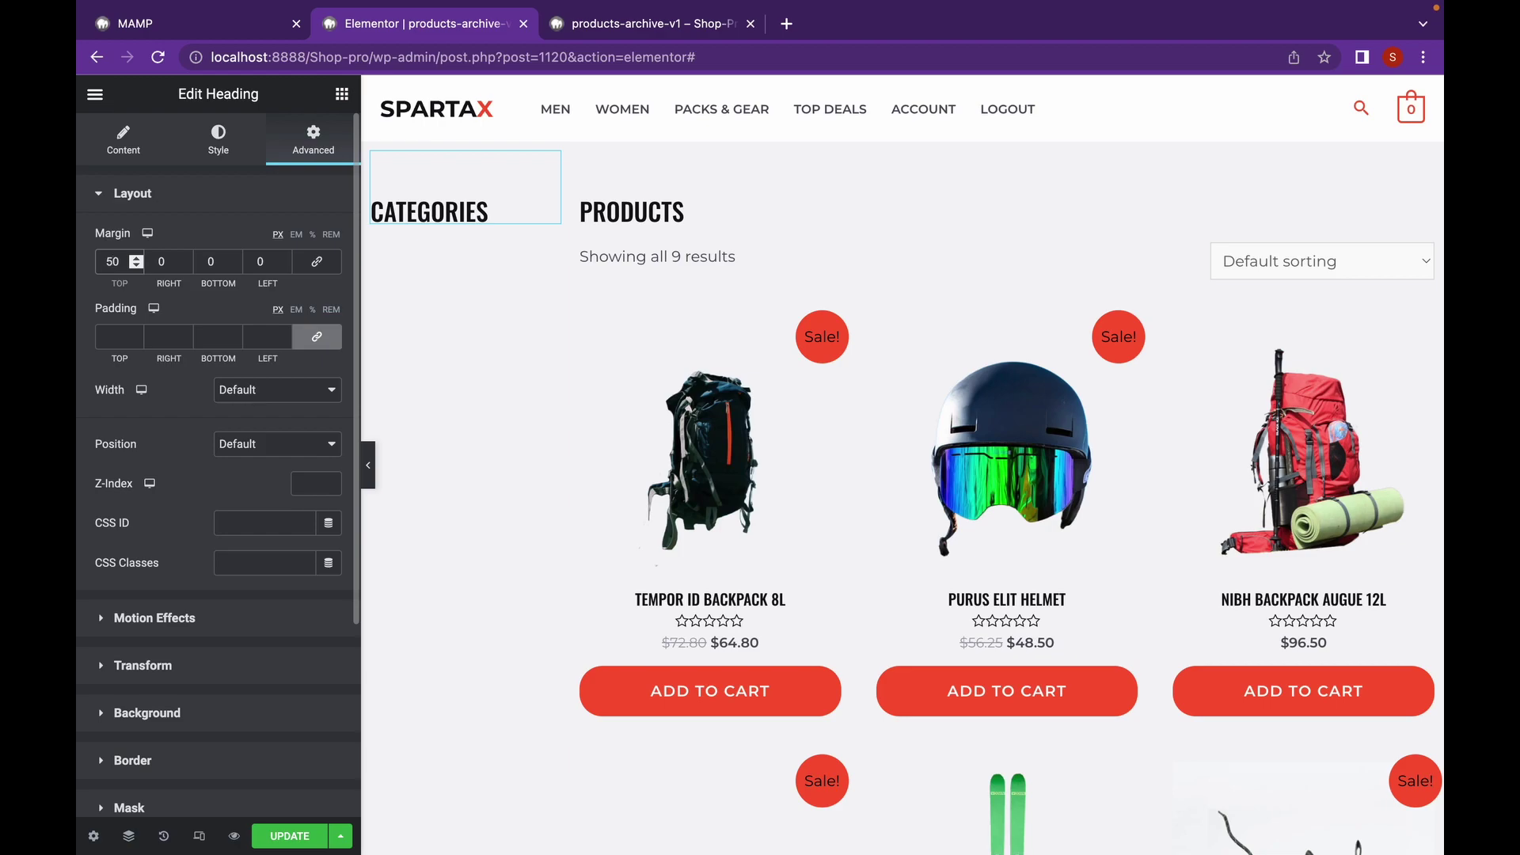
Add a Nav Menu widget below the Categories heading in the side column
{"action": "left_click", "coordinate": [342, 96]}
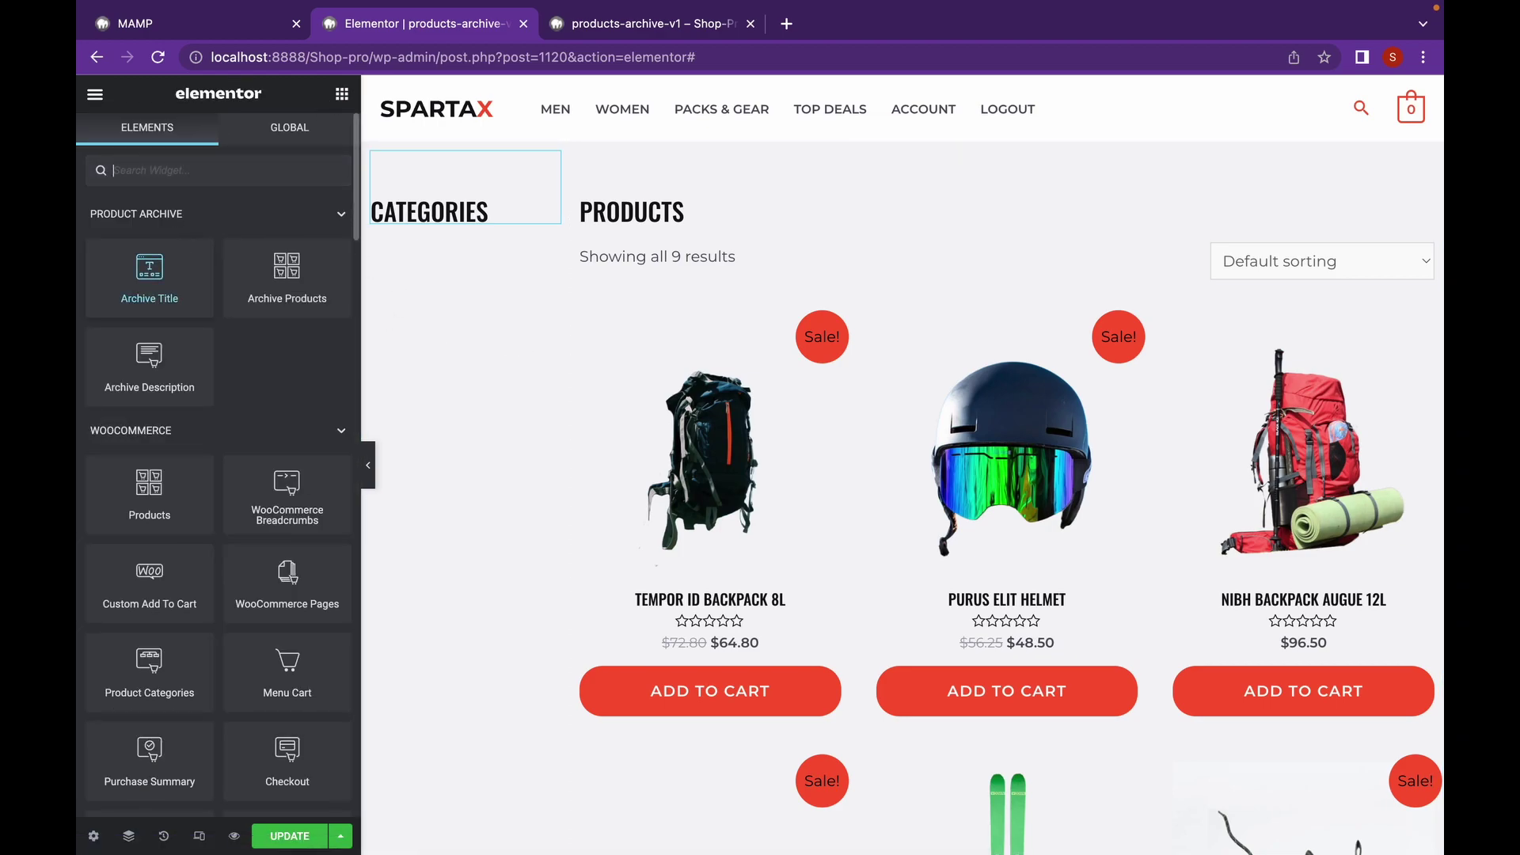
{"action": "type", "text": "menu"}
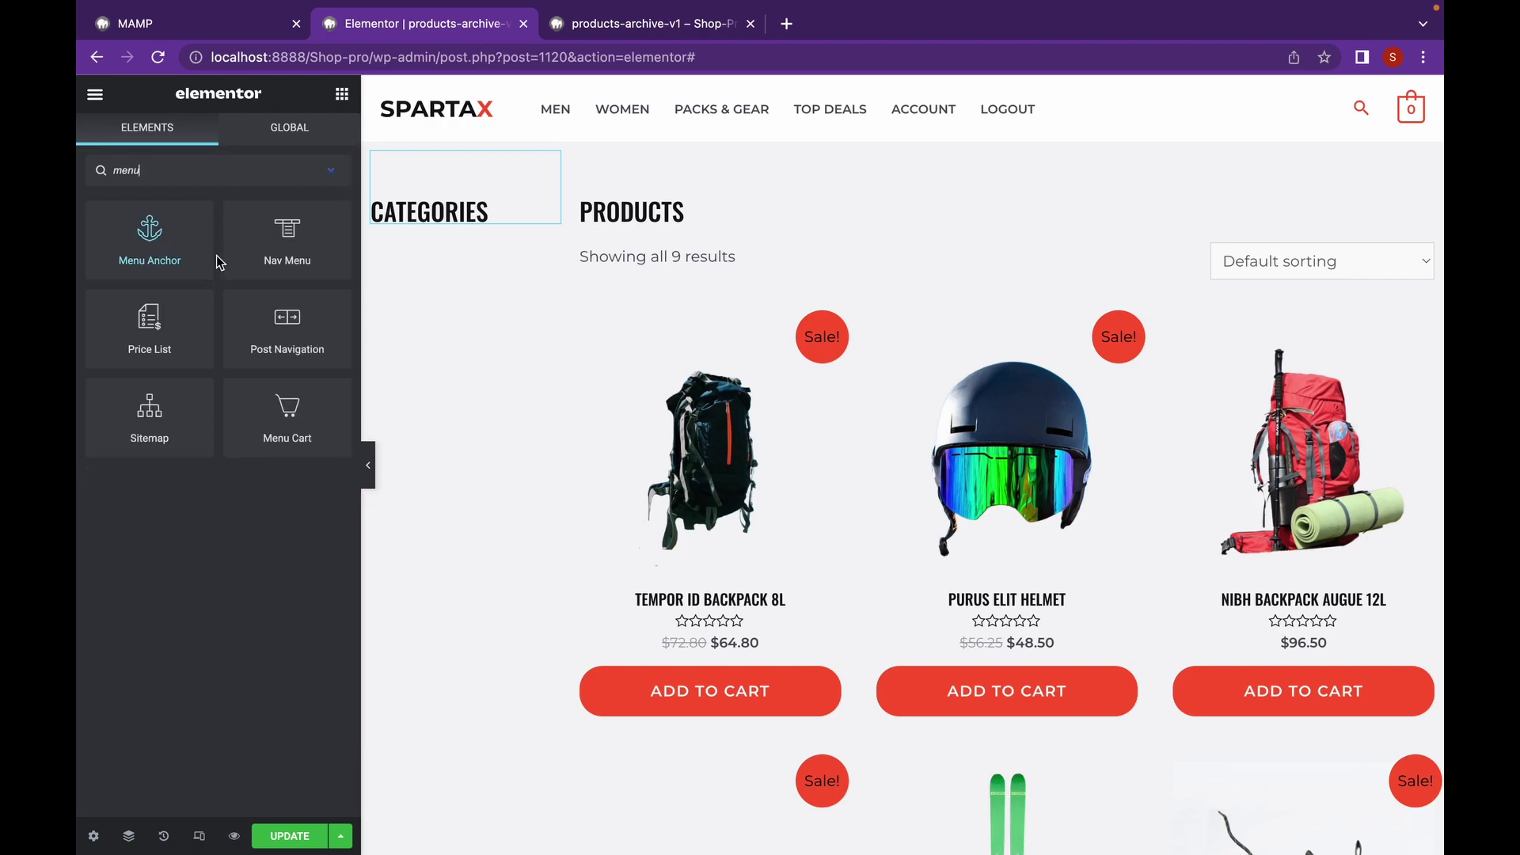
{"action": "left_click_drag", "start_coordinate": [273, 262], "coordinate": [479, 225]}
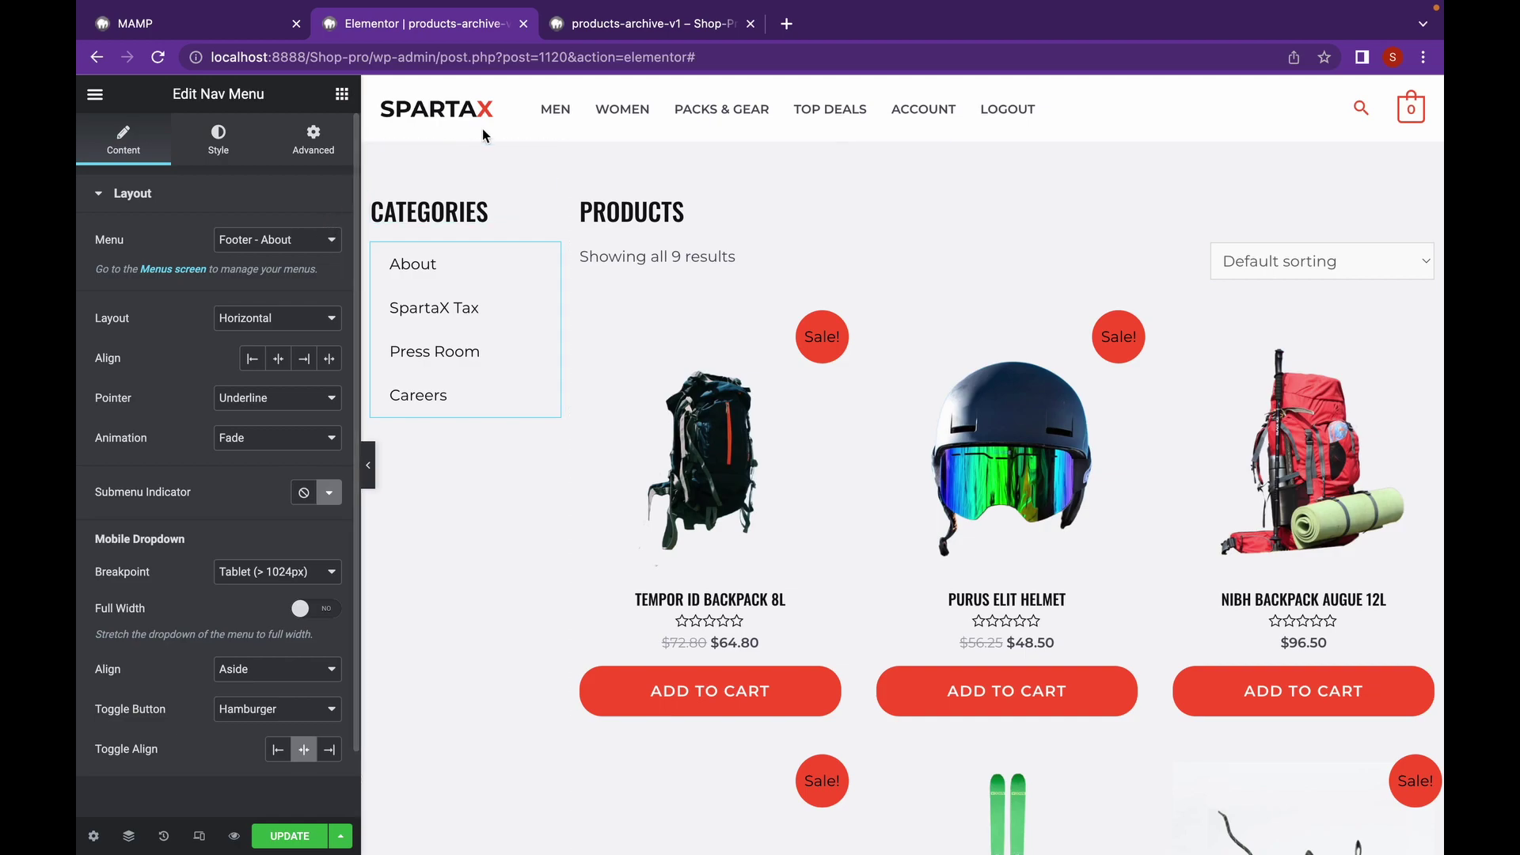
Go from the live template page to the WordPress dashboard and open the site's Menus management page
{"action": "left_click", "coordinate": [706, 32]}
{"action": "mouse_move", "coordinate": [127, 90]}
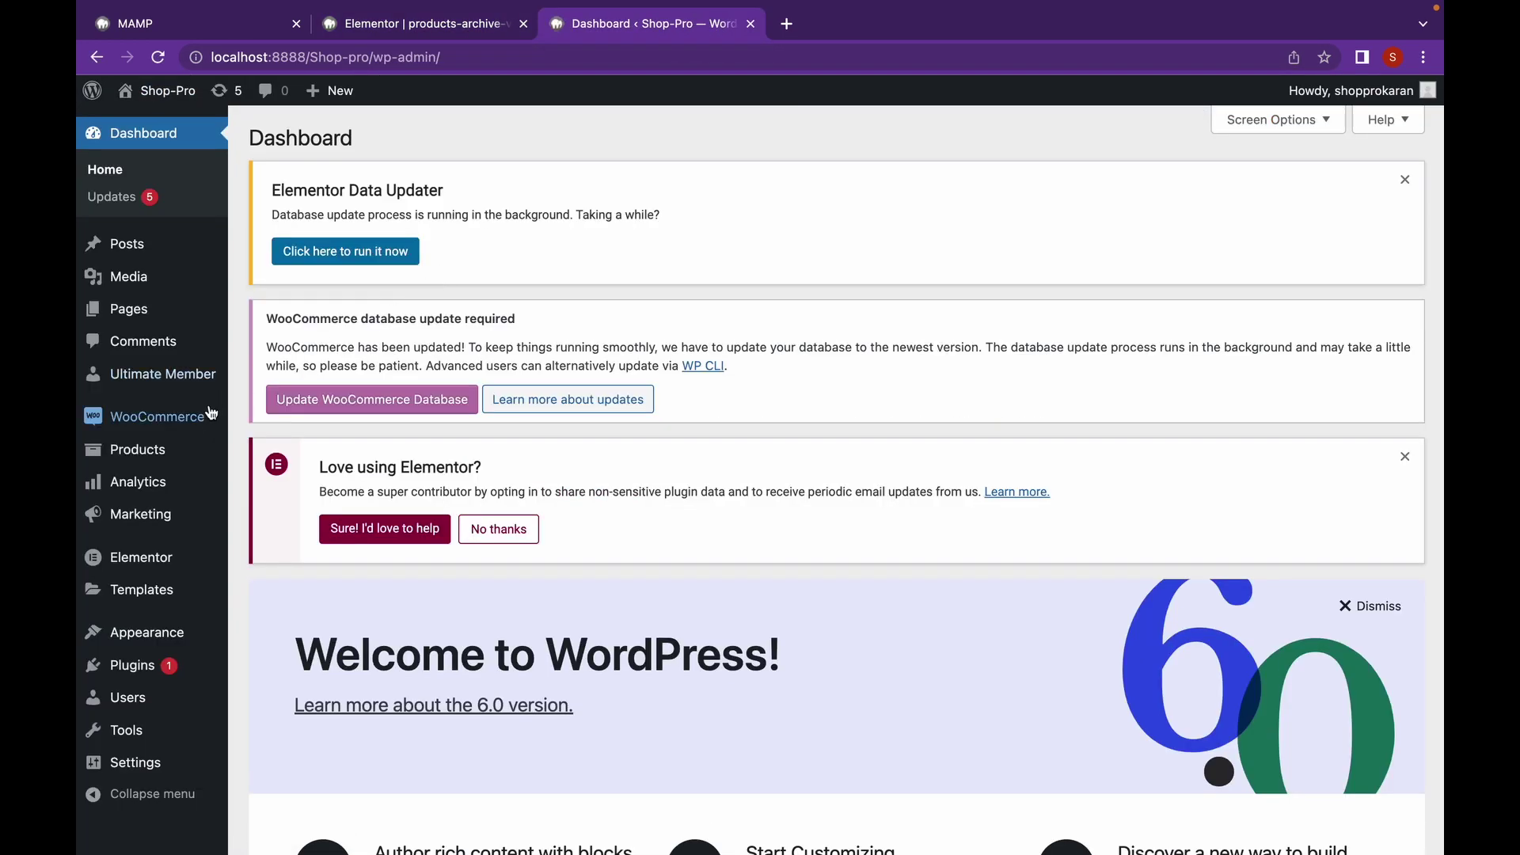
{"action": "mouse_move", "coordinate": [194, 466]}
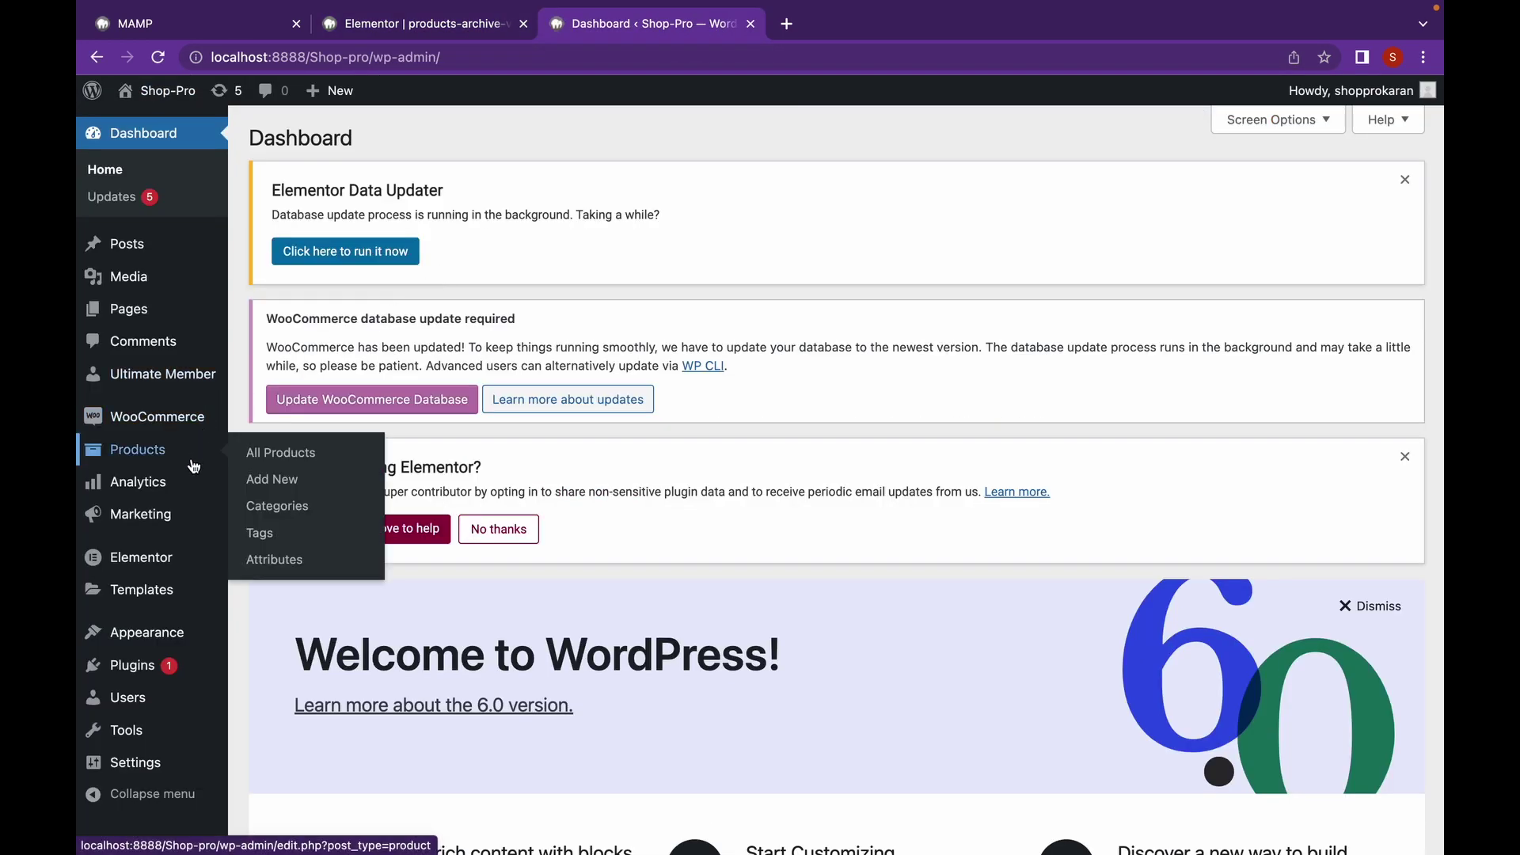
{"action": "mouse_move", "coordinate": [167, 641]}
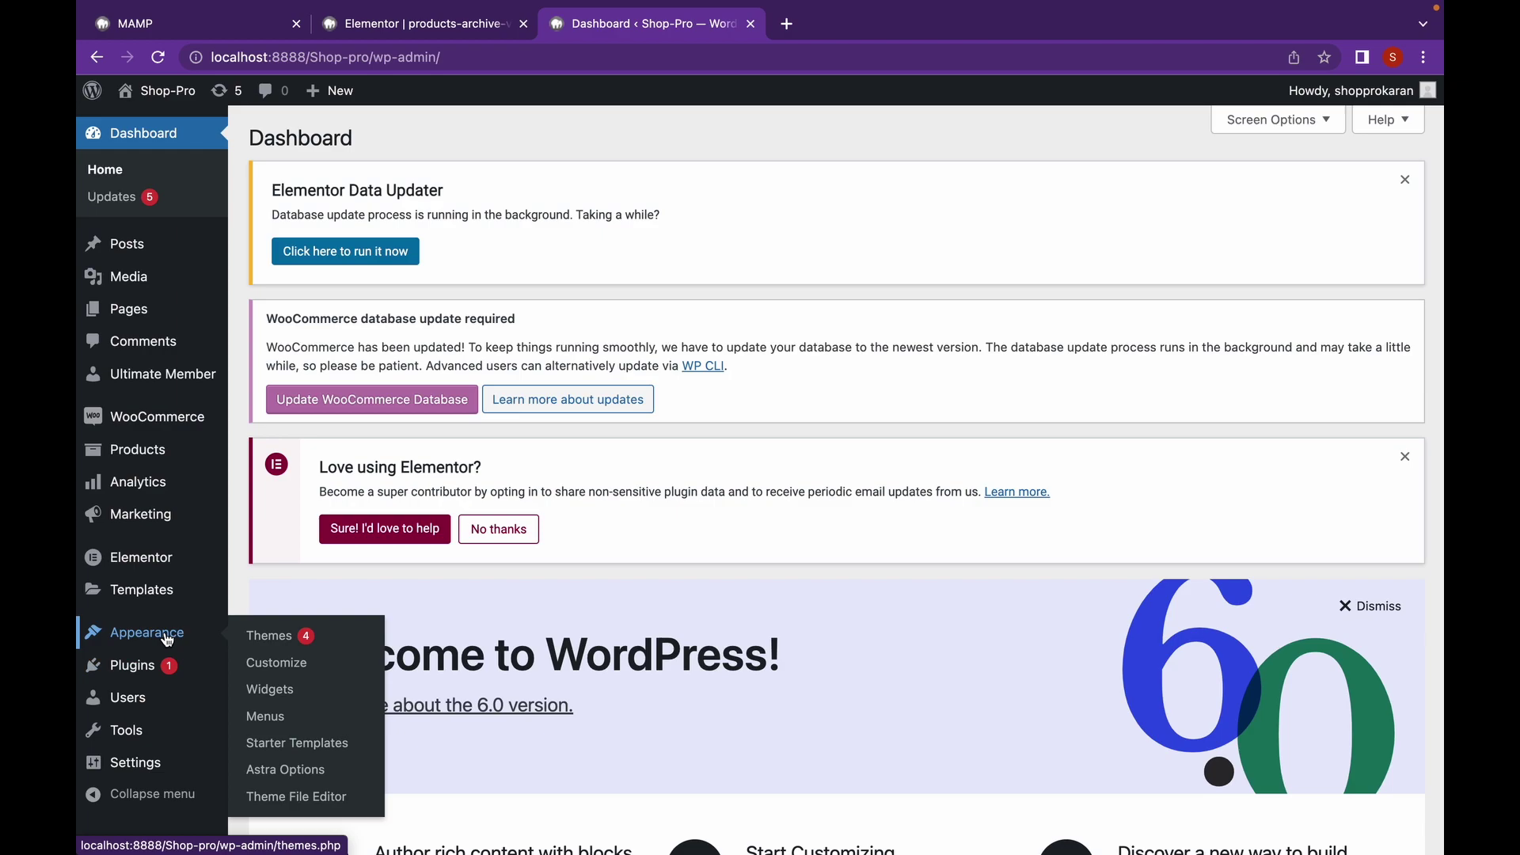
{"action": "left_click", "coordinate": [265, 715]}
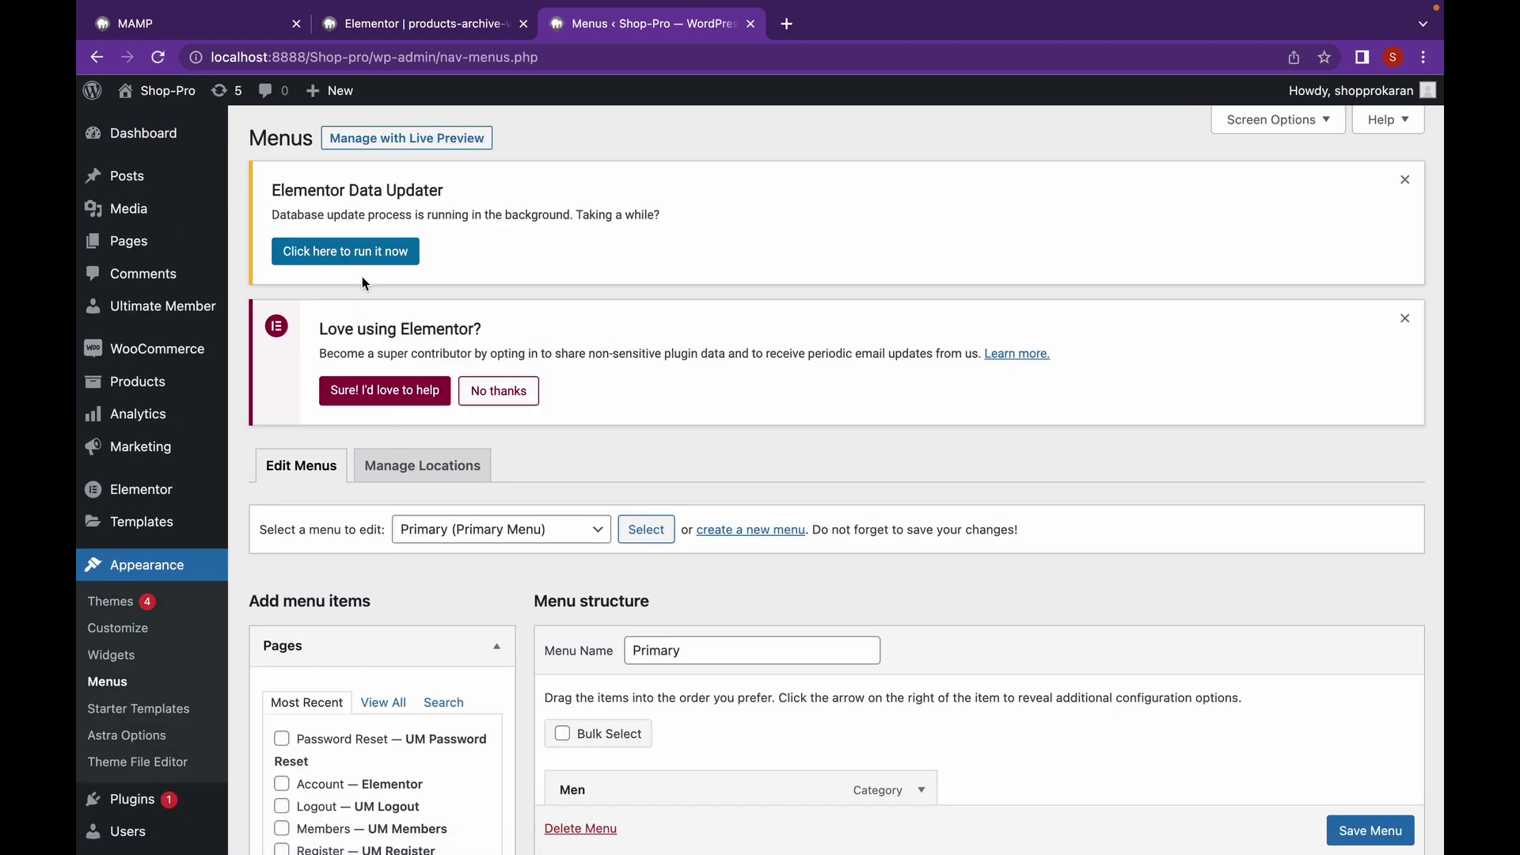
Create a new navigation menu named "categories" without assigning a display location
{"action": "scroll", "coordinate": [463, 465], "scroll_direction": "down", "scroll_amount": 3}
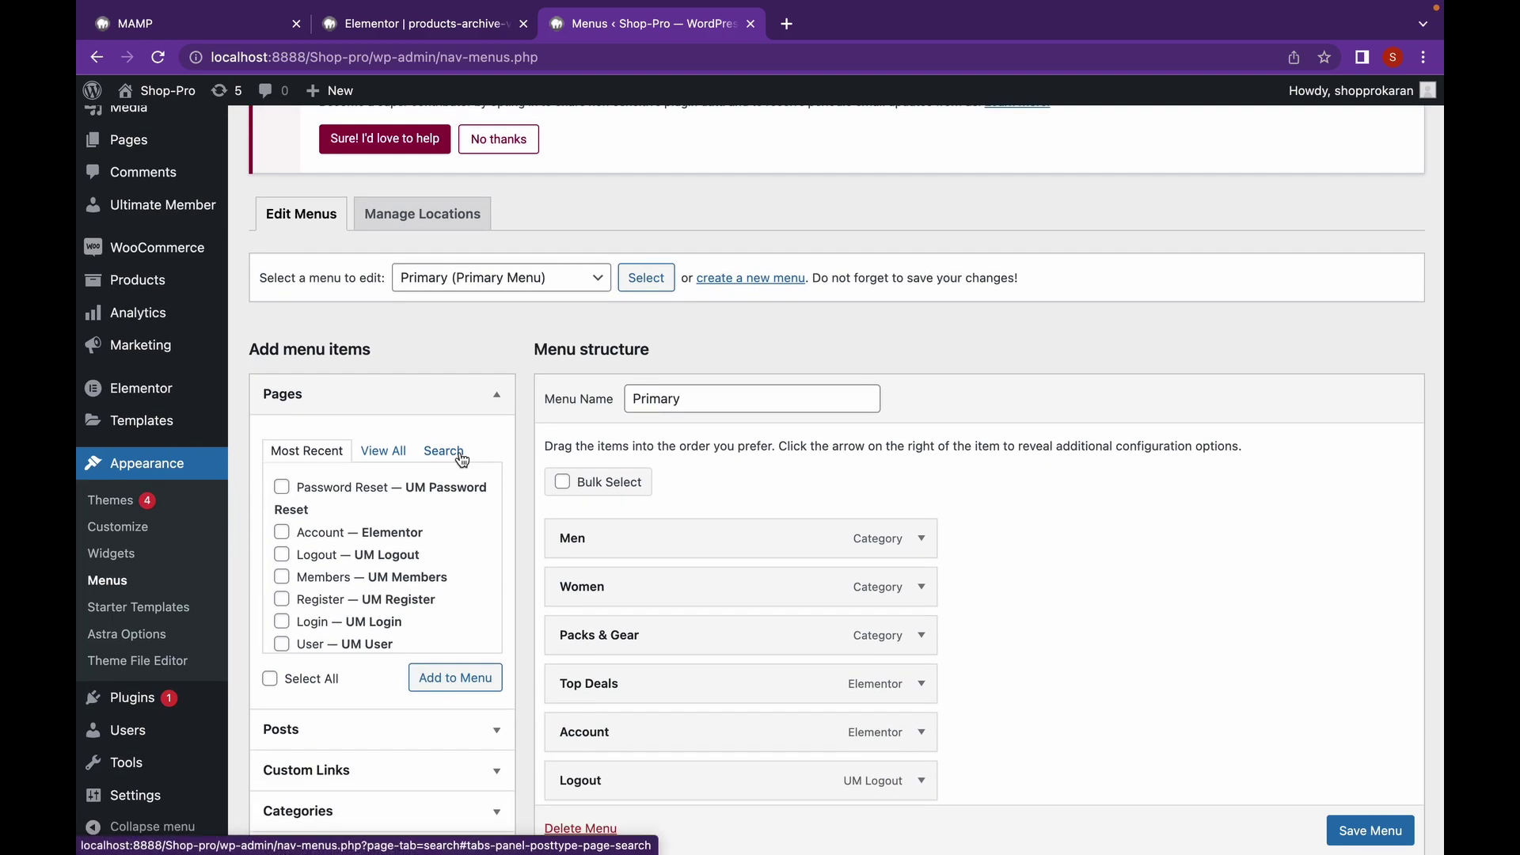
{"action": "left_click", "coordinate": [724, 279]}
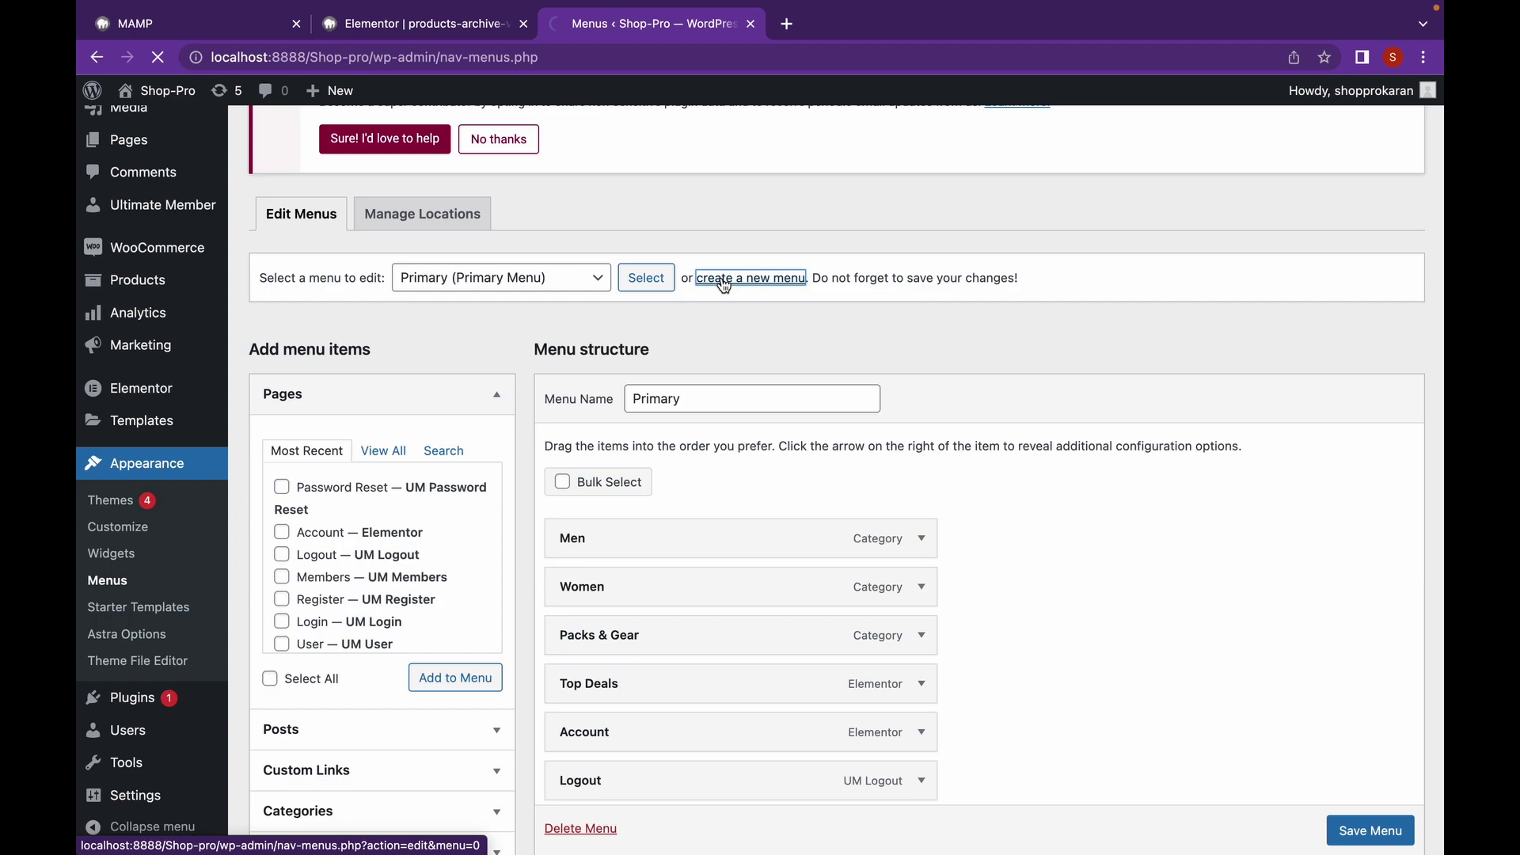
{"action": "scroll", "coordinate": [677, 405], "scroll_direction": "down", "scroll_amount": 3}
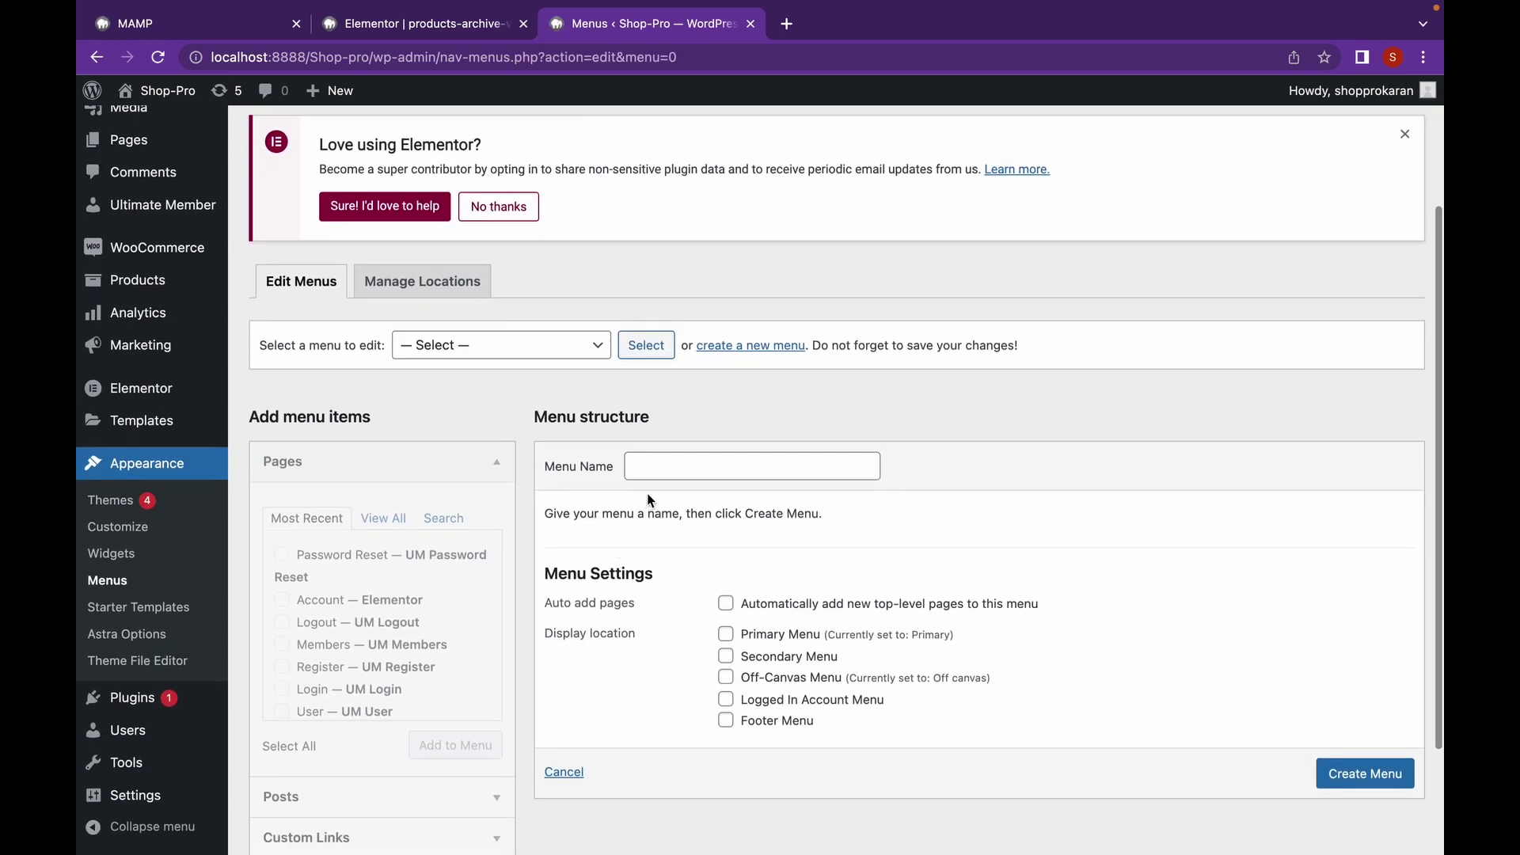
{"action": "left_click", "coordinate": [663, 469]}
{"action": "type", "text": "categires"}
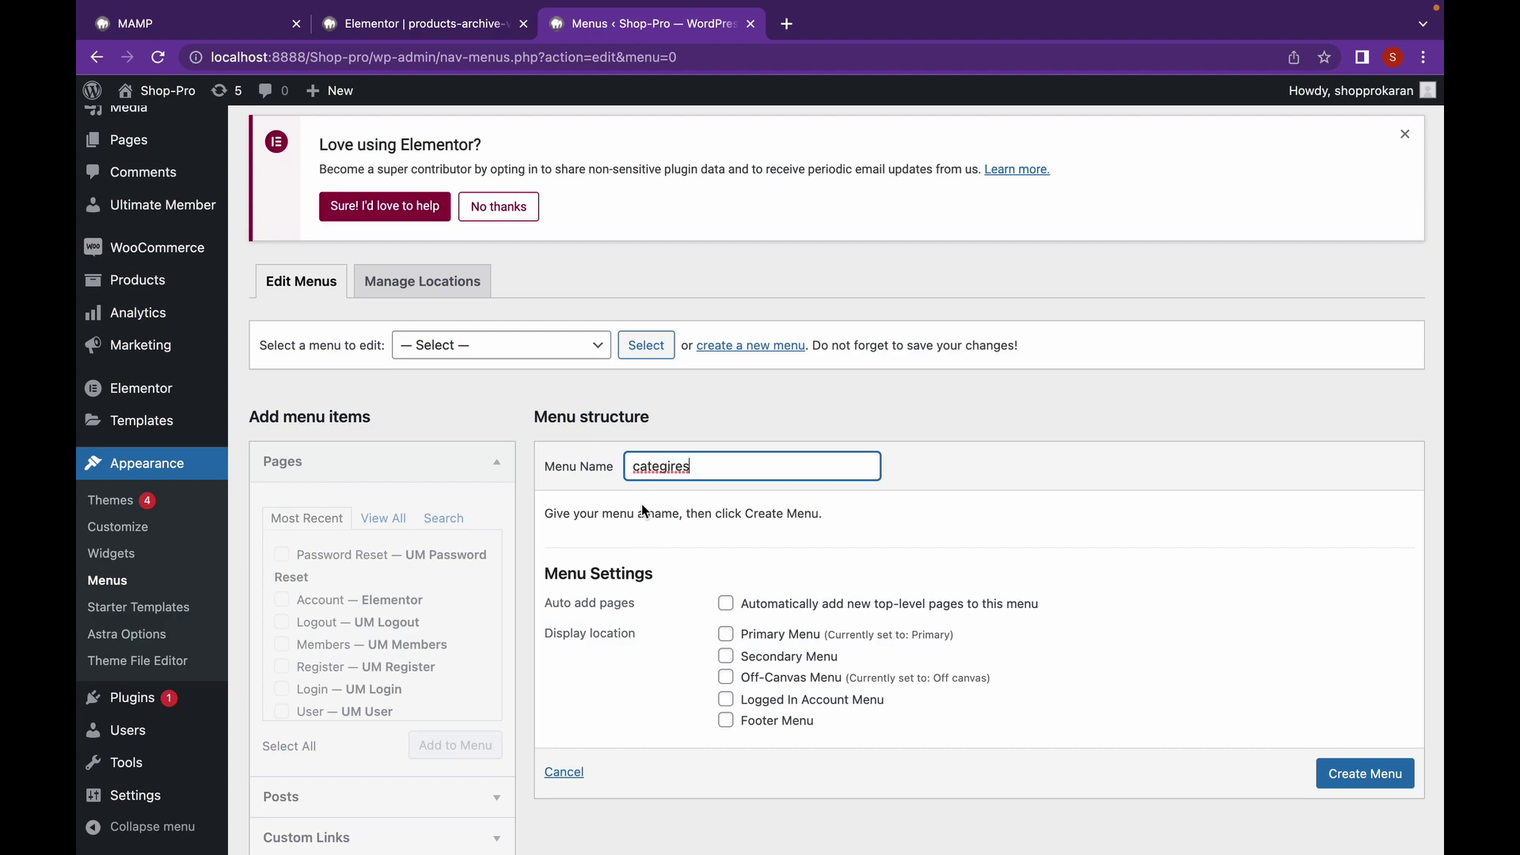
{"action": "key", "text": "BackSpace"}
{"action": "key", "text": "BackSpace"}
{"action": "key", "text": "BackSpace"}
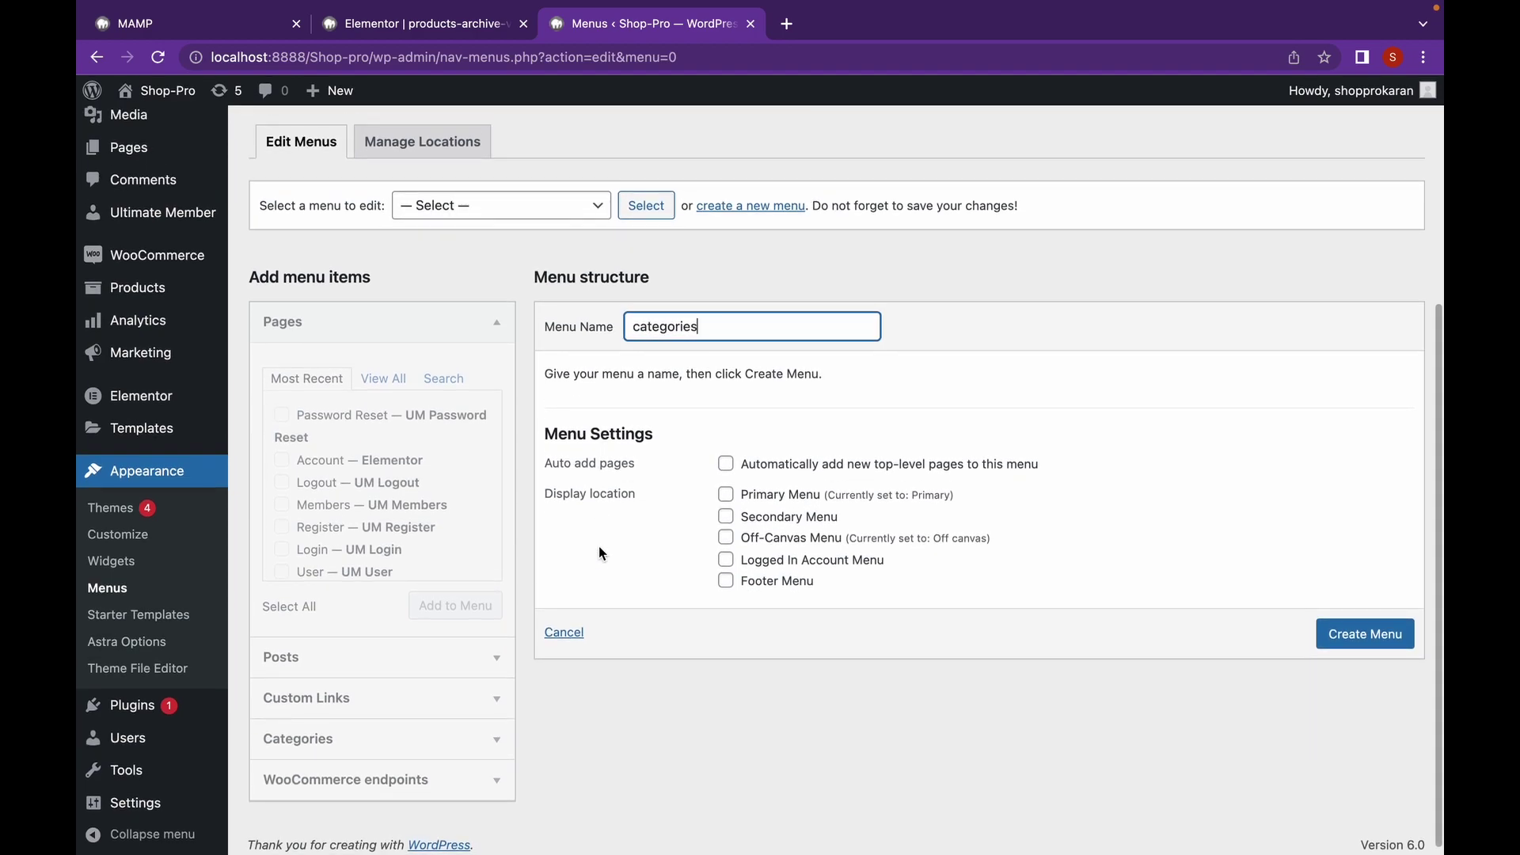
{"action": "left_click", "coordinate": [1365, 629]}
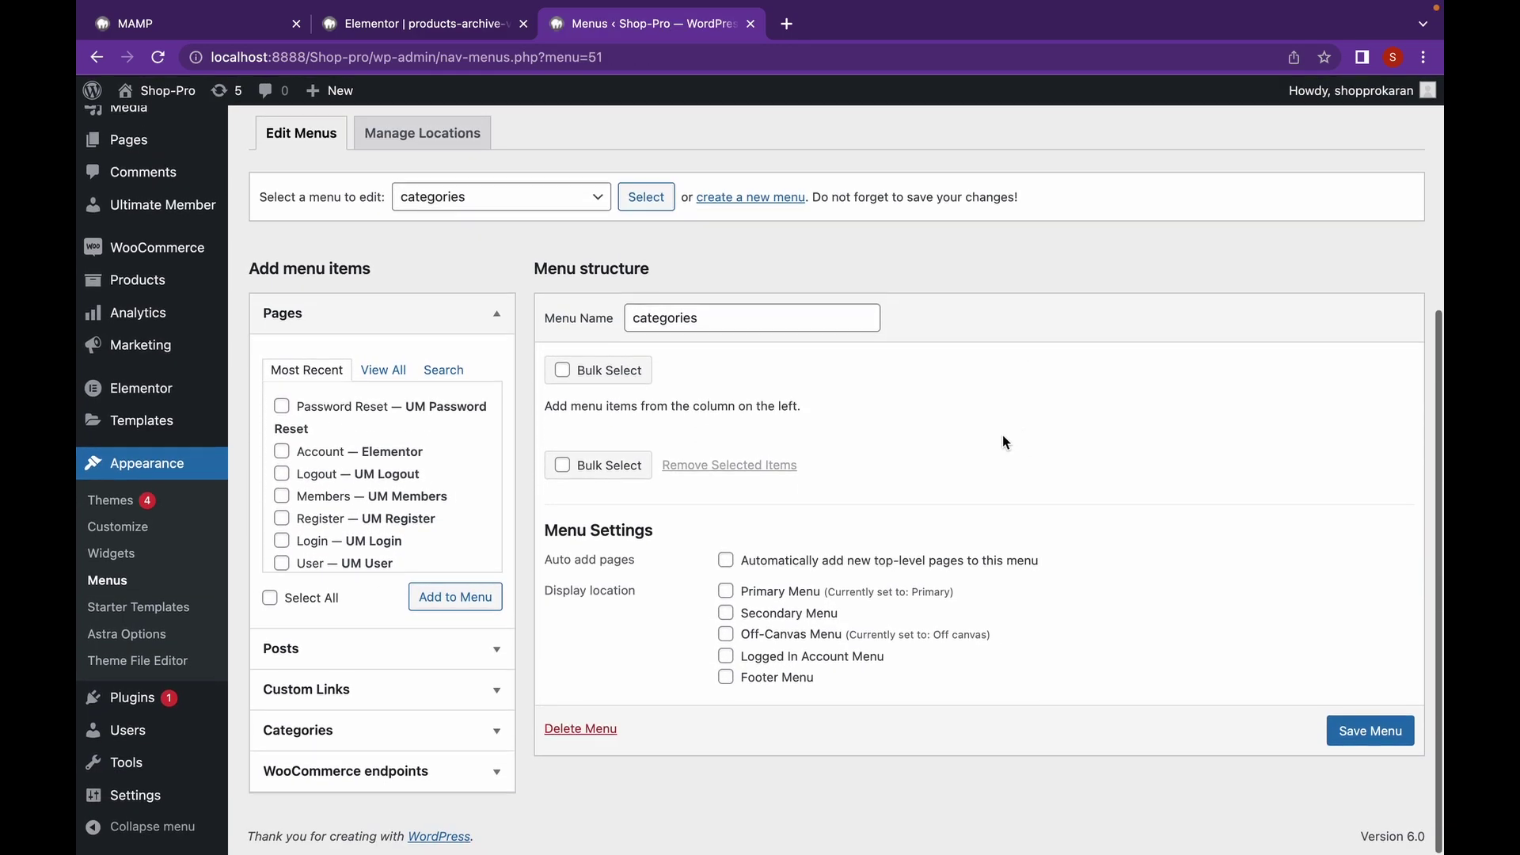
Enable Product categories among the screen elements available on the Menus page
{"action": "scroll", "coordinate": [989, 444], "scroll_direction": "up", "scroll_amount": 5}
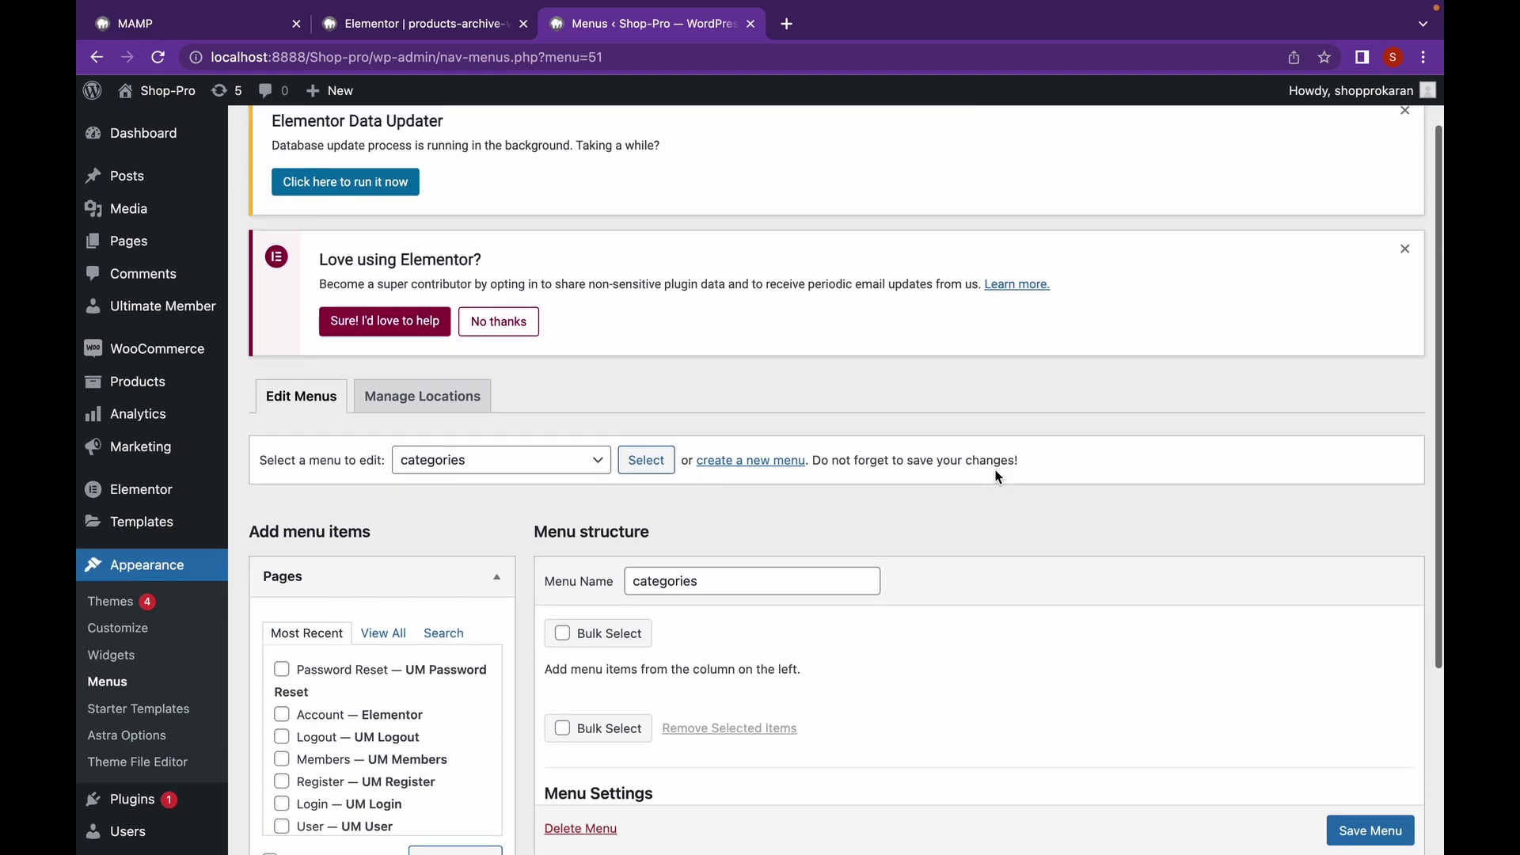
{"action": "scroll", "coordinate": [1102, 373], "scroll_direction": "up", "scroll_amount": 2}
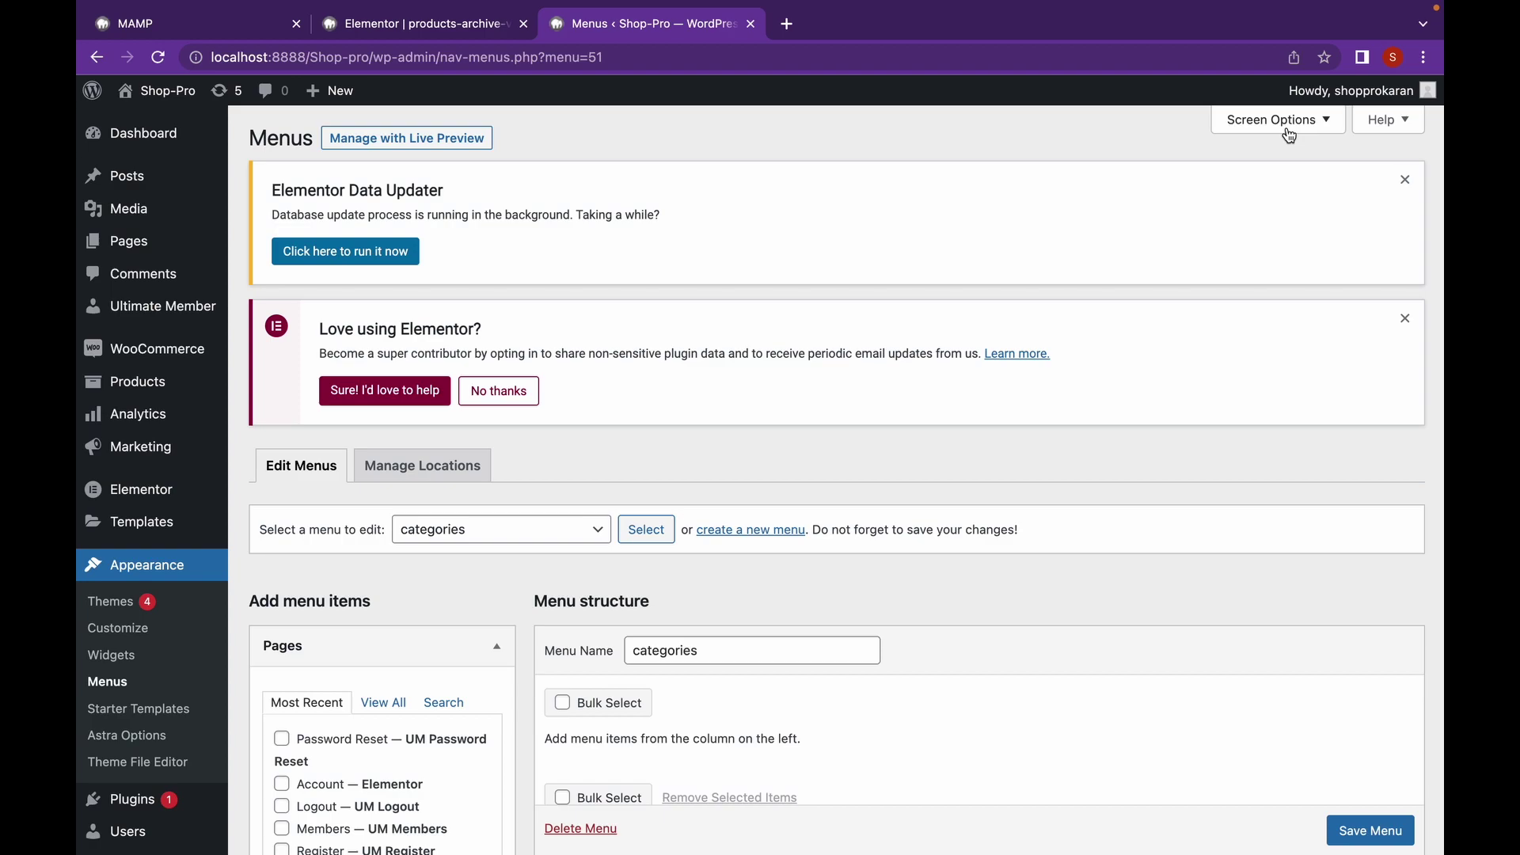
{"action": "left_click", "coordinate": [1286, 127]}
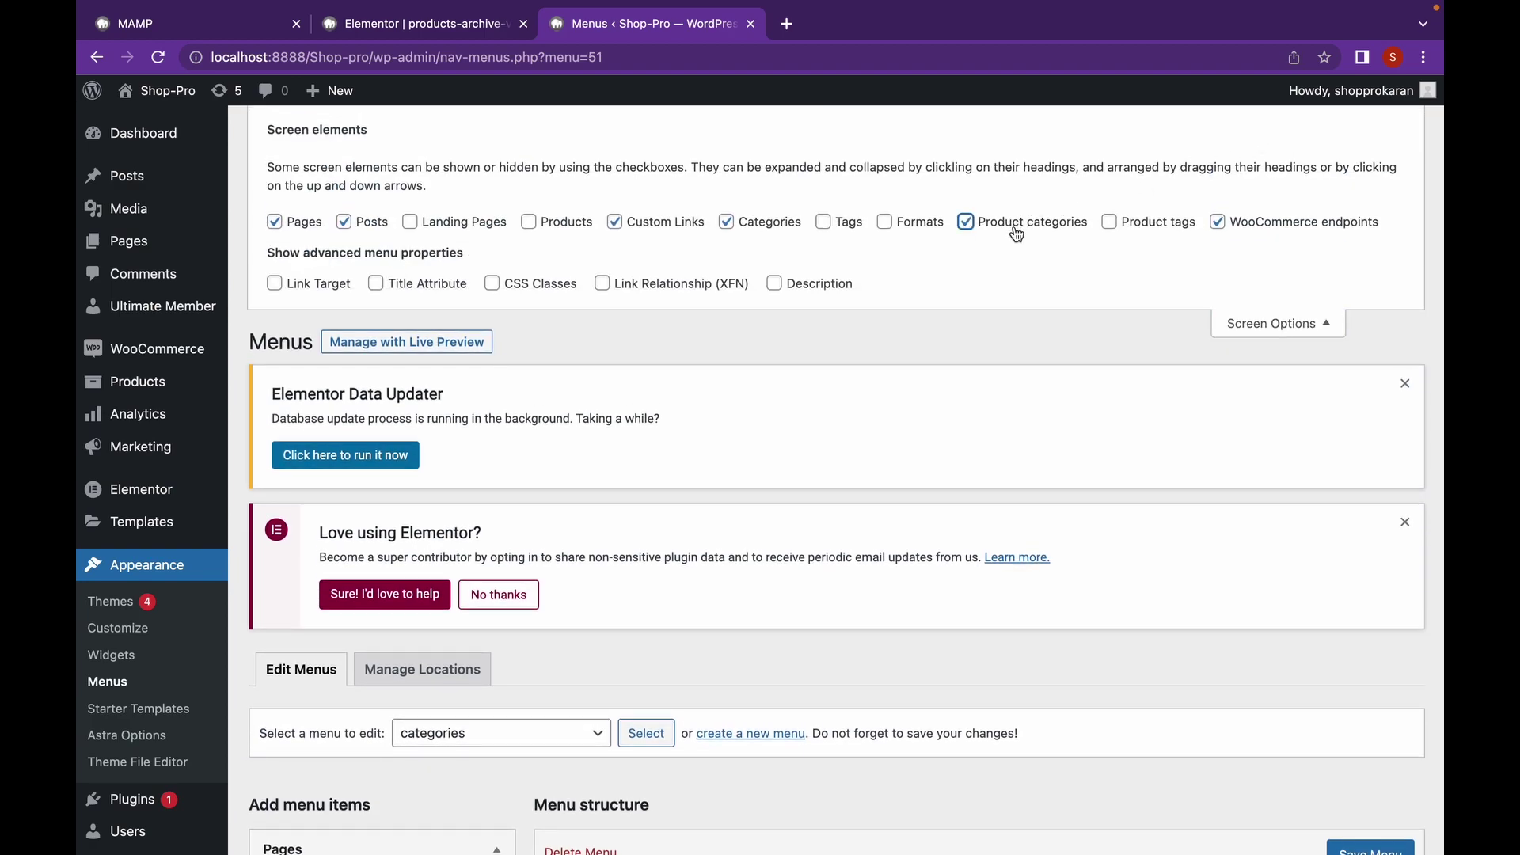
{"action": "left_click", "coordinate": [1247, 336]}
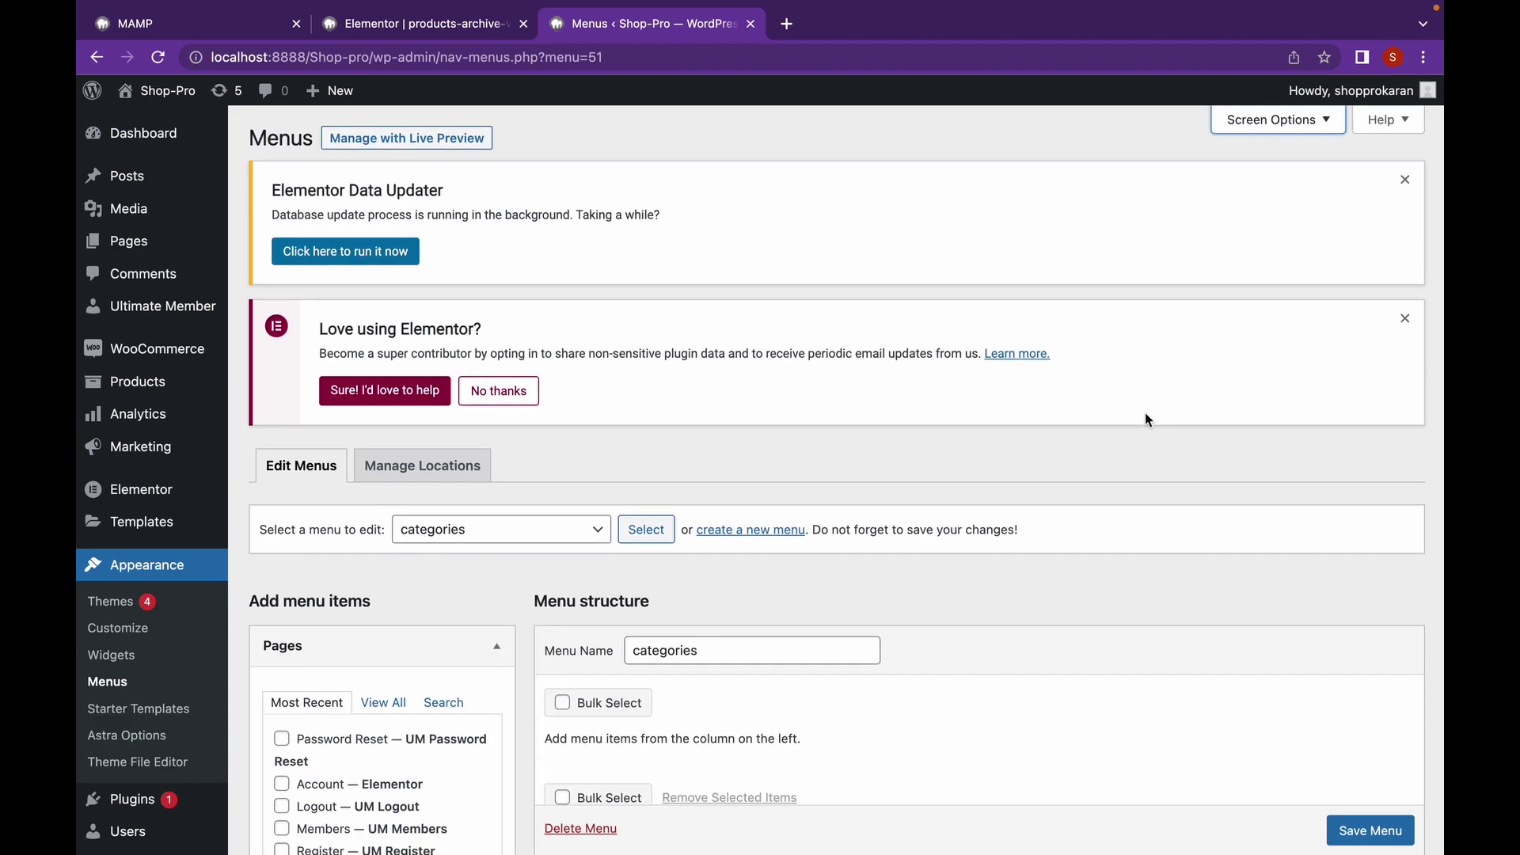
Add all listed product categories to the categories menu: Packs & Gear, Men, Women and both Shoes entries
{"action": "scroll", "coordinate": [1145, 412], "scroll_direction": "down", "scroll_amount": 6}
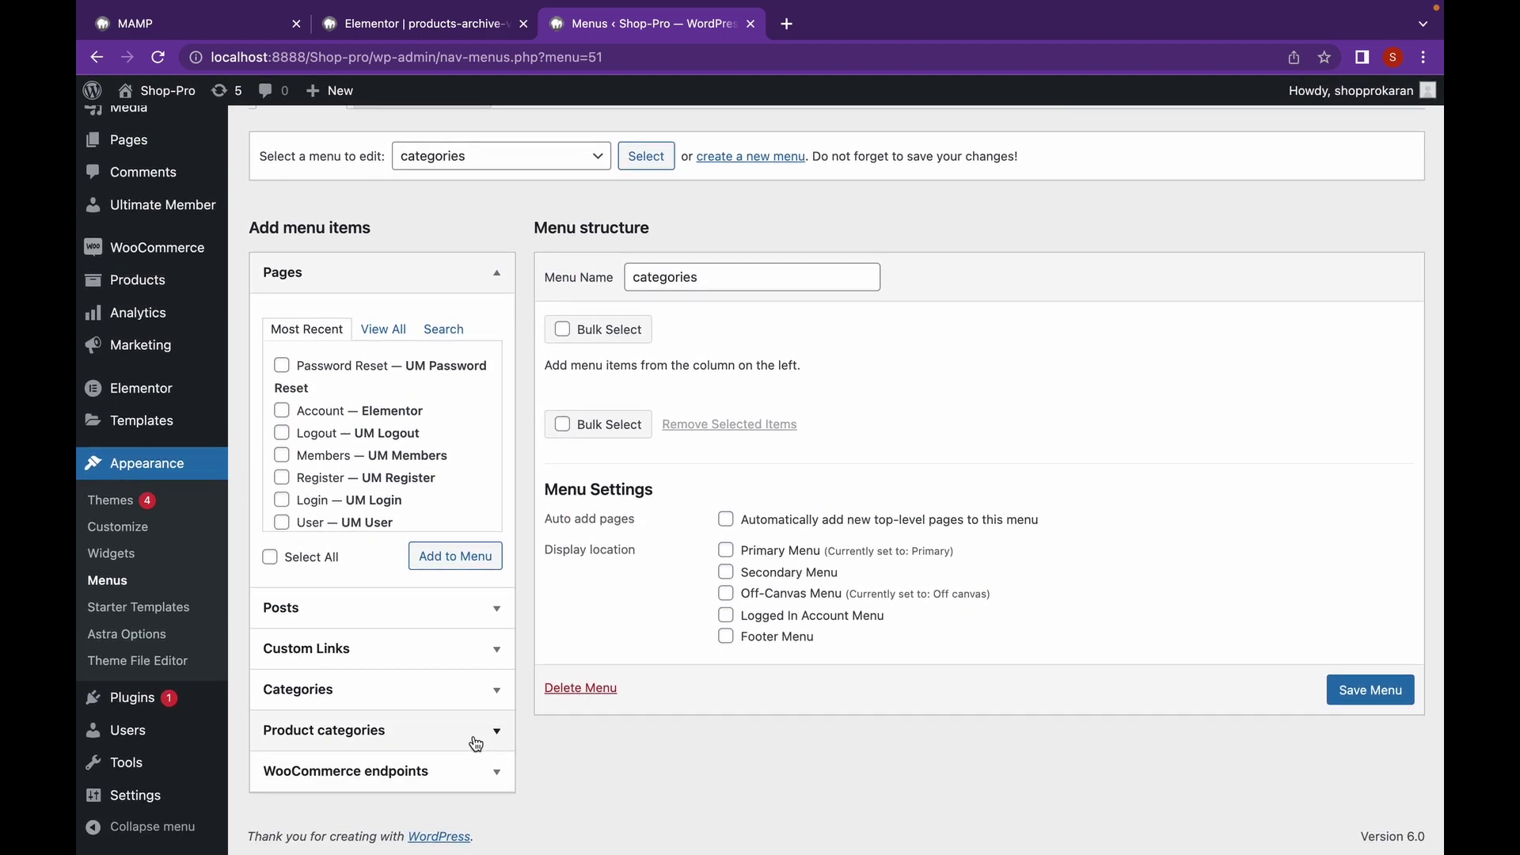
{"action": "left_click", "coordinate": [475, 743]}
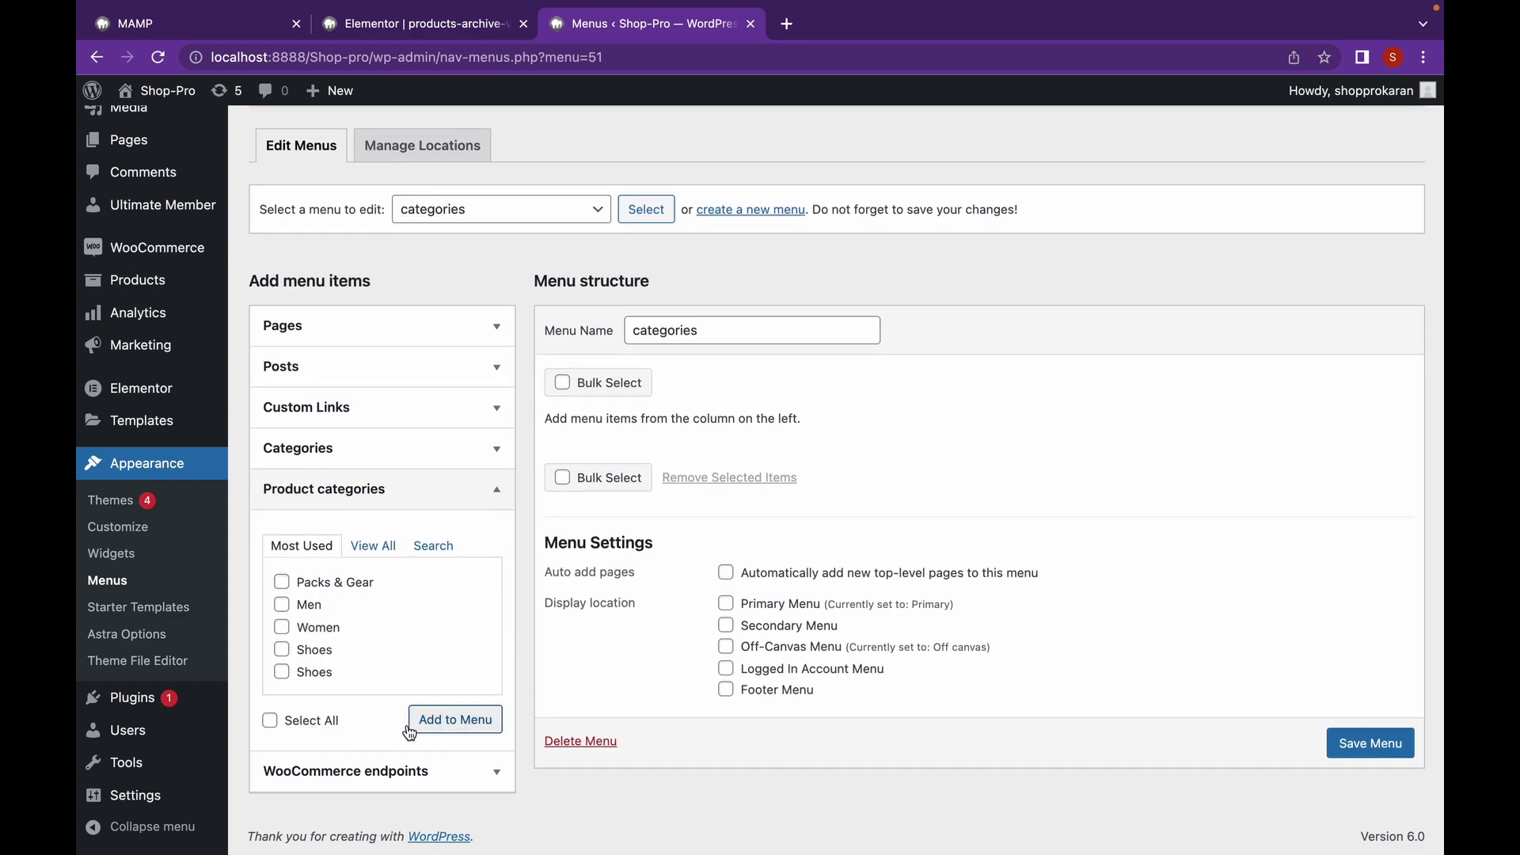
{"action": "left_click", "coordinate": [432, 717]}
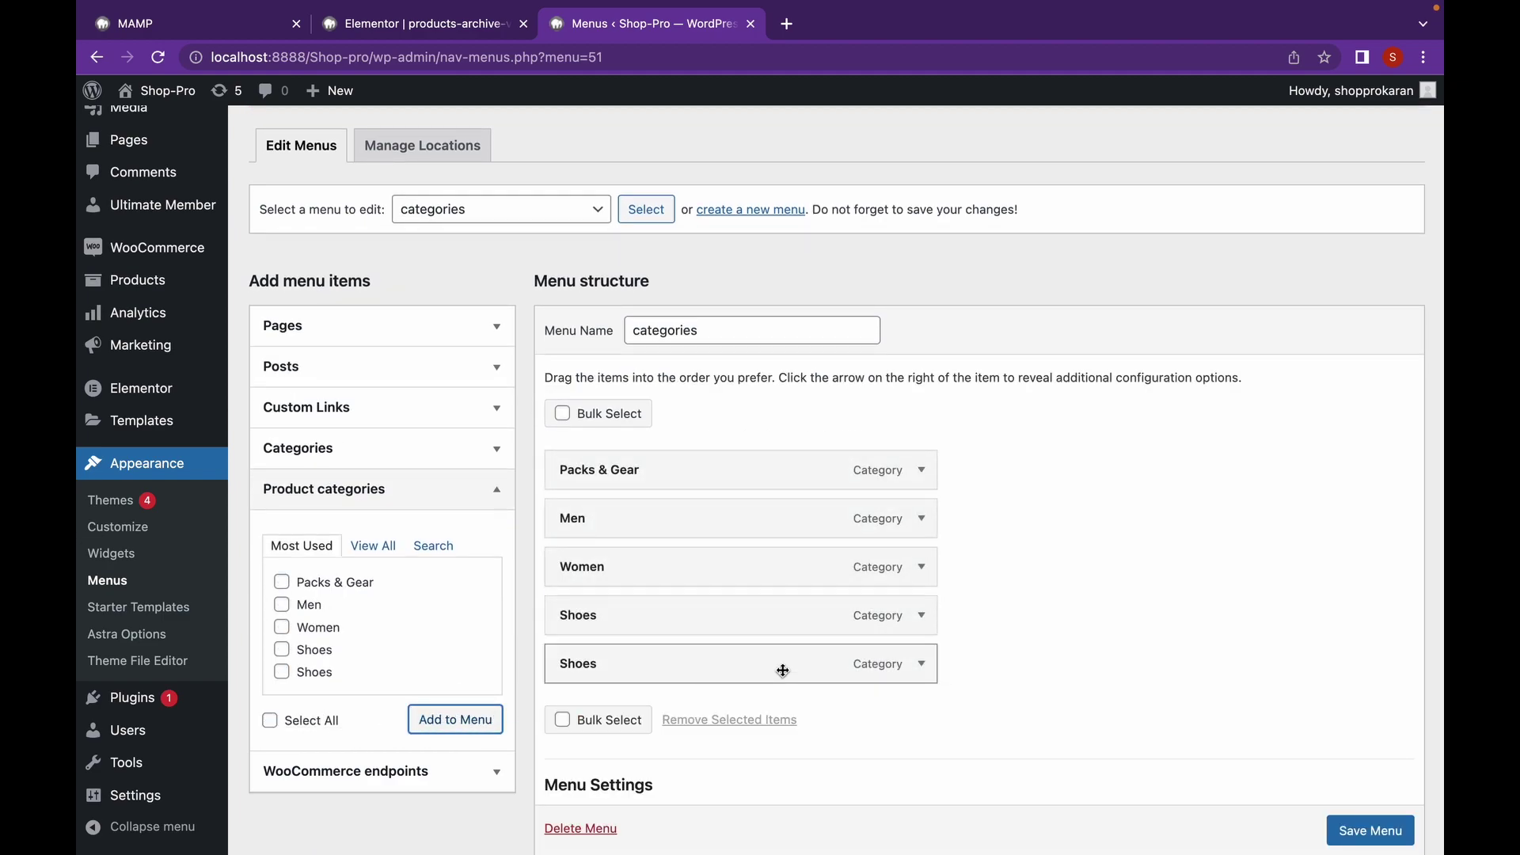
Remove the duplicate Shoes entry at the end of the categories menu and save the menu
{"action": "left_click", "coordinate": [922, 665]}
{"action": "scroll", "coordinate": [784, 737], "scroll_direction": "down", "scroll_amount": 3}
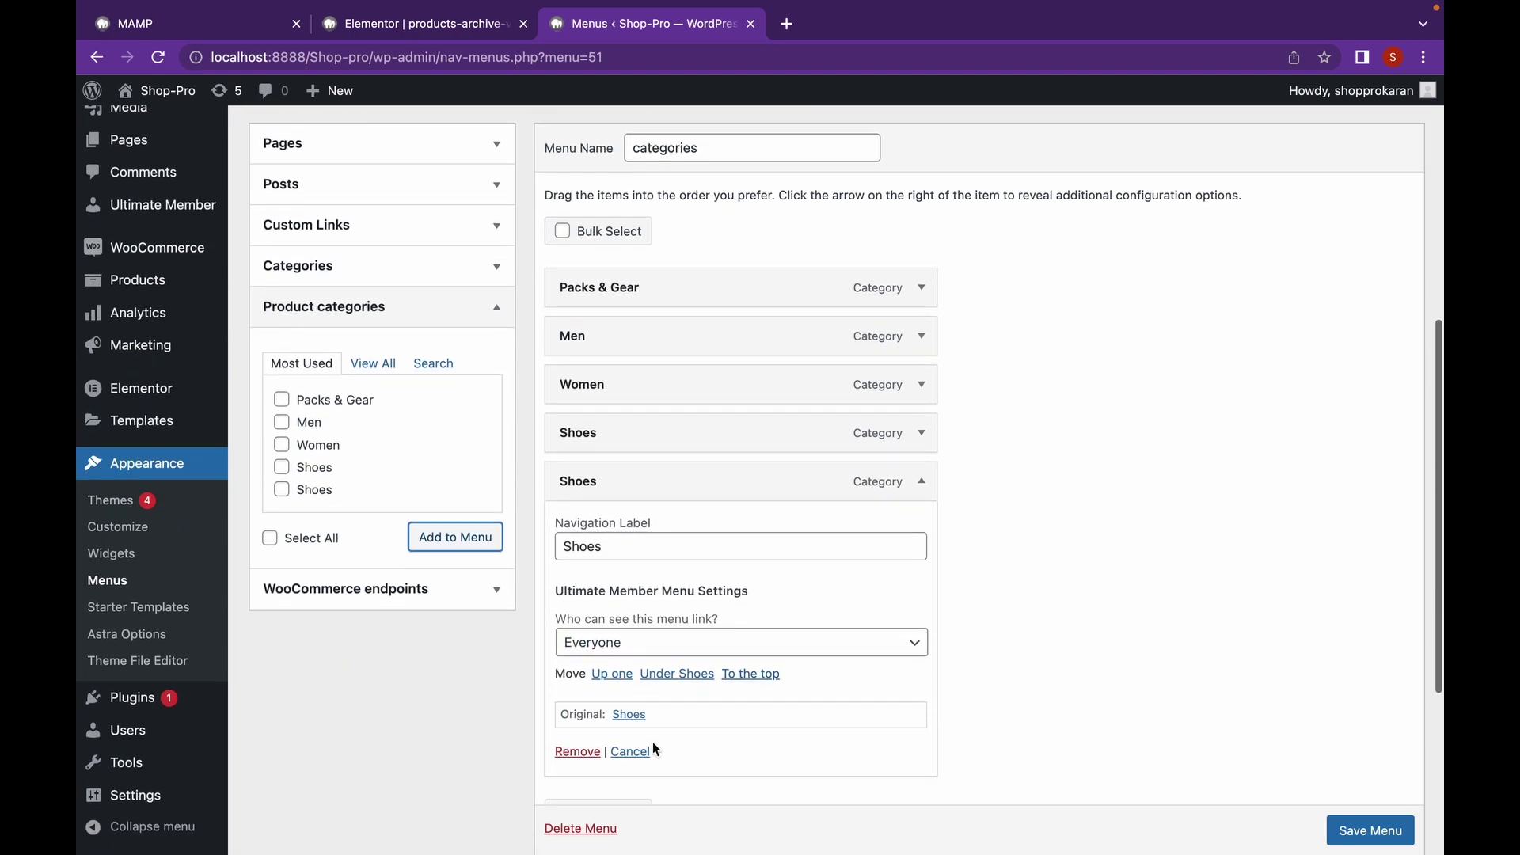
{"action": "left_click", "coordinate": [581, 752]}
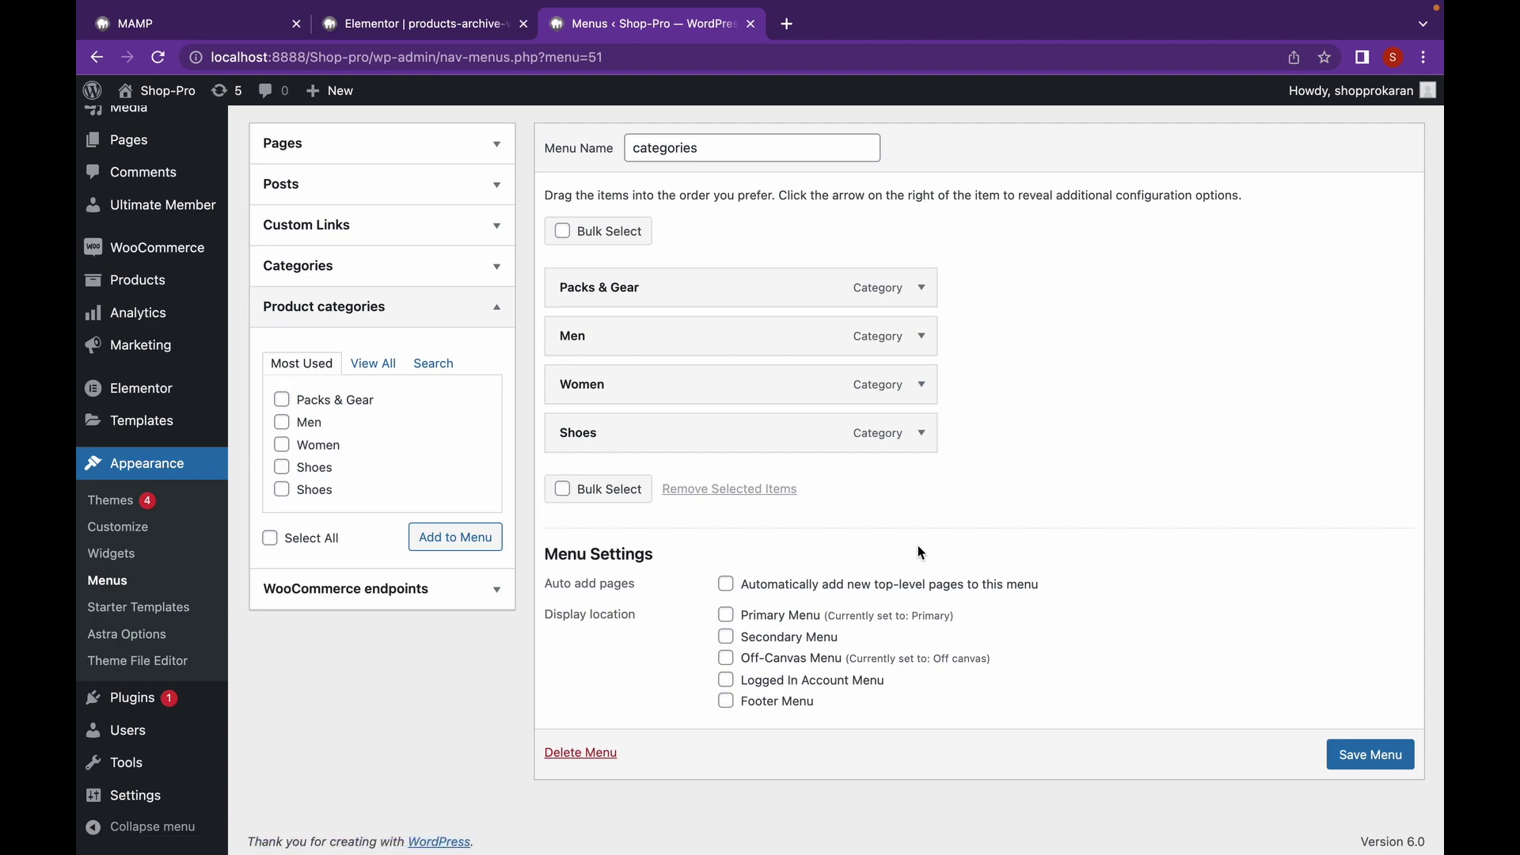
{"action": "scroll", "coordinate": [919, 545], "scroll_direction": "up", "scroll_amount": 2}
{"action": "left_click", "coordinate": [1343, 830]}
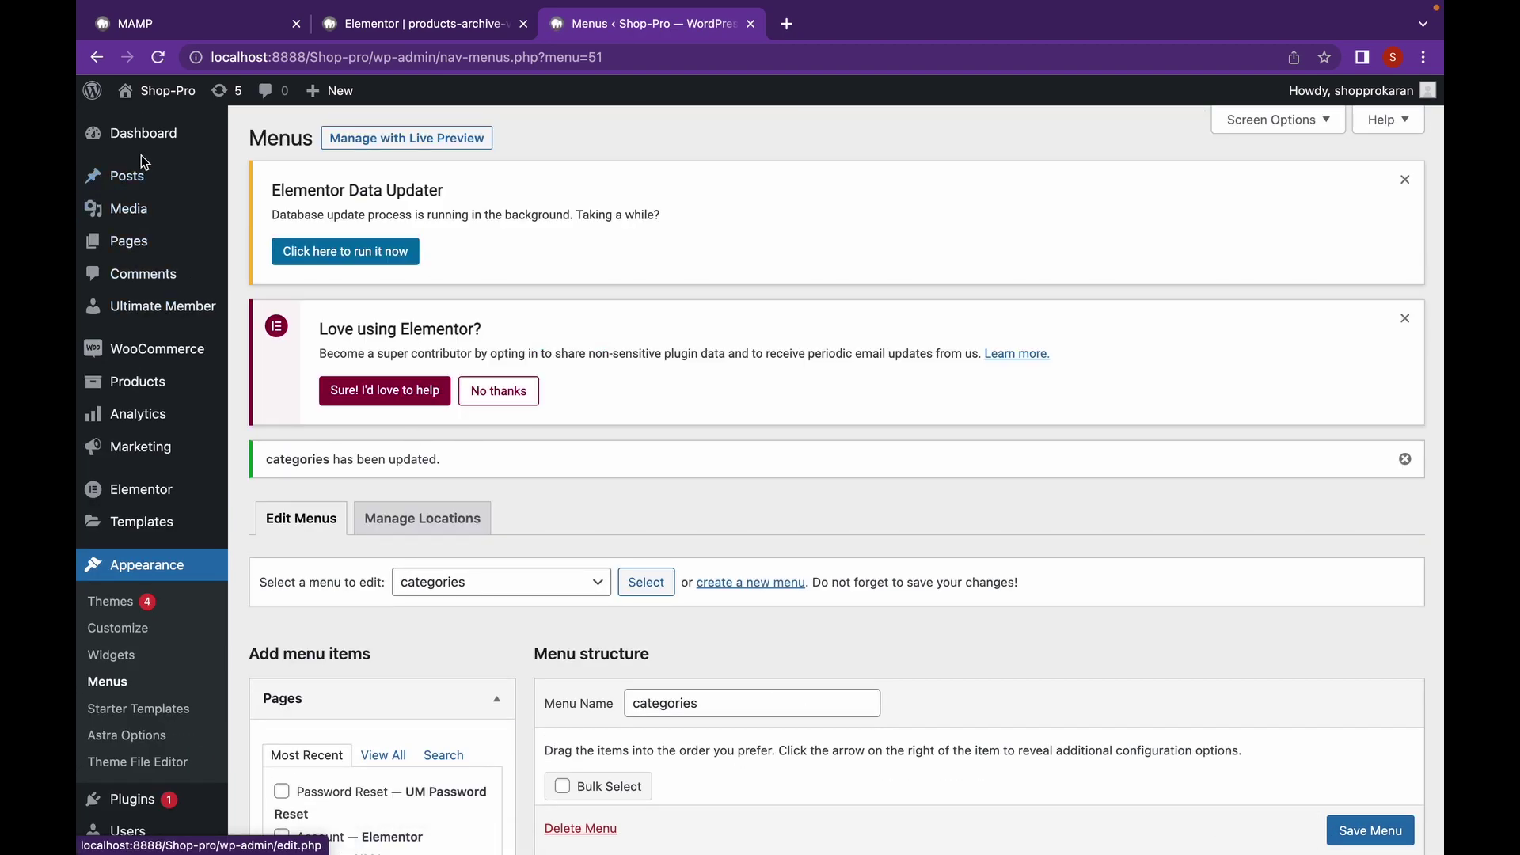
Return to the Elementor template editor, update the products archive template and reload the editor to refresh its list of menus
{"action": "left_click", "coordinate": [408, 24]}
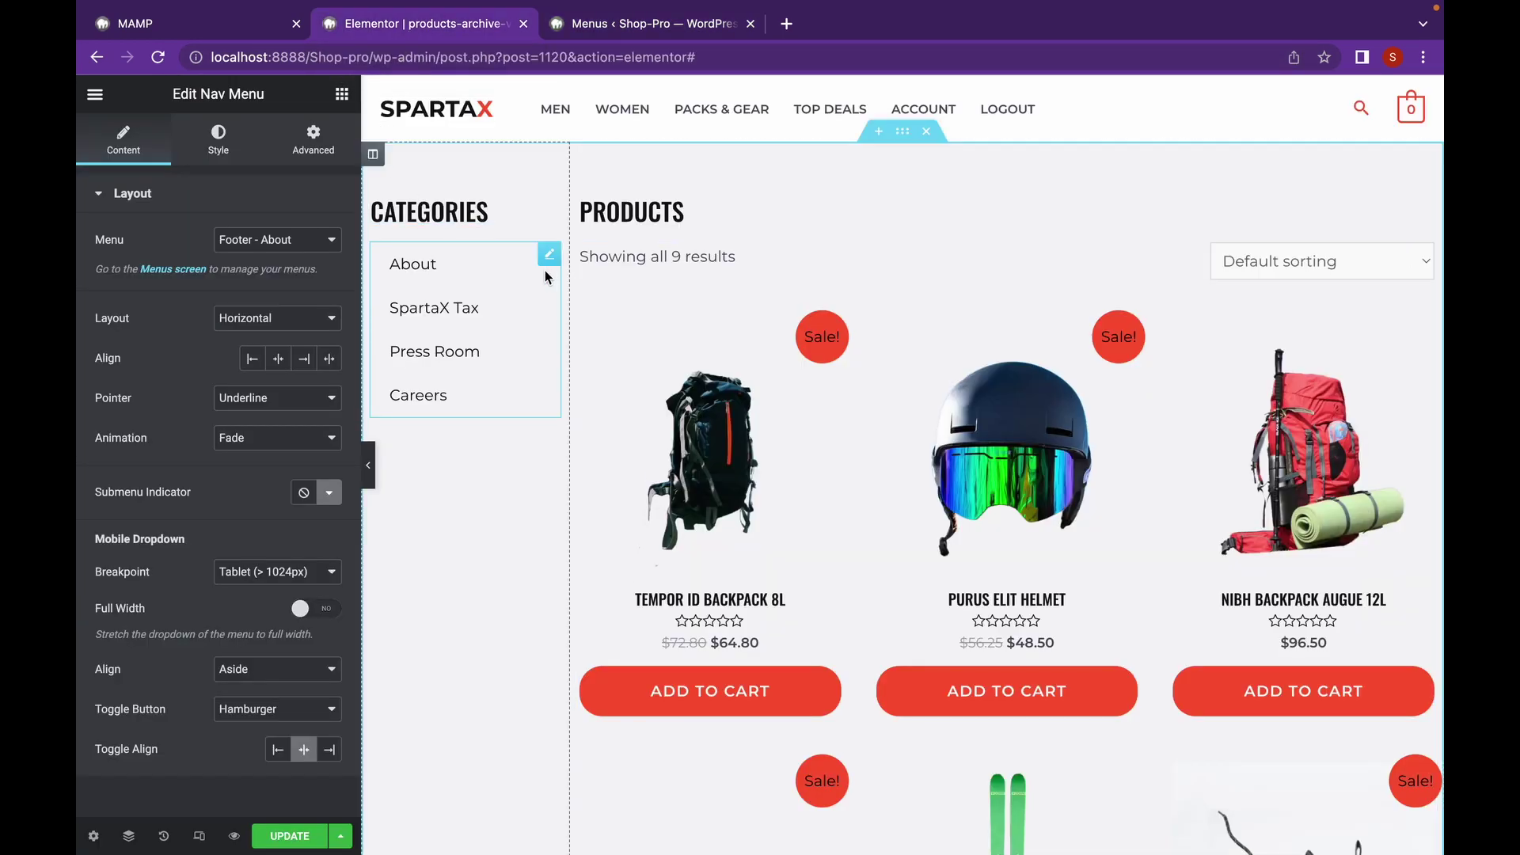
{"action": "left_click", "coordinate": [288, 249]}
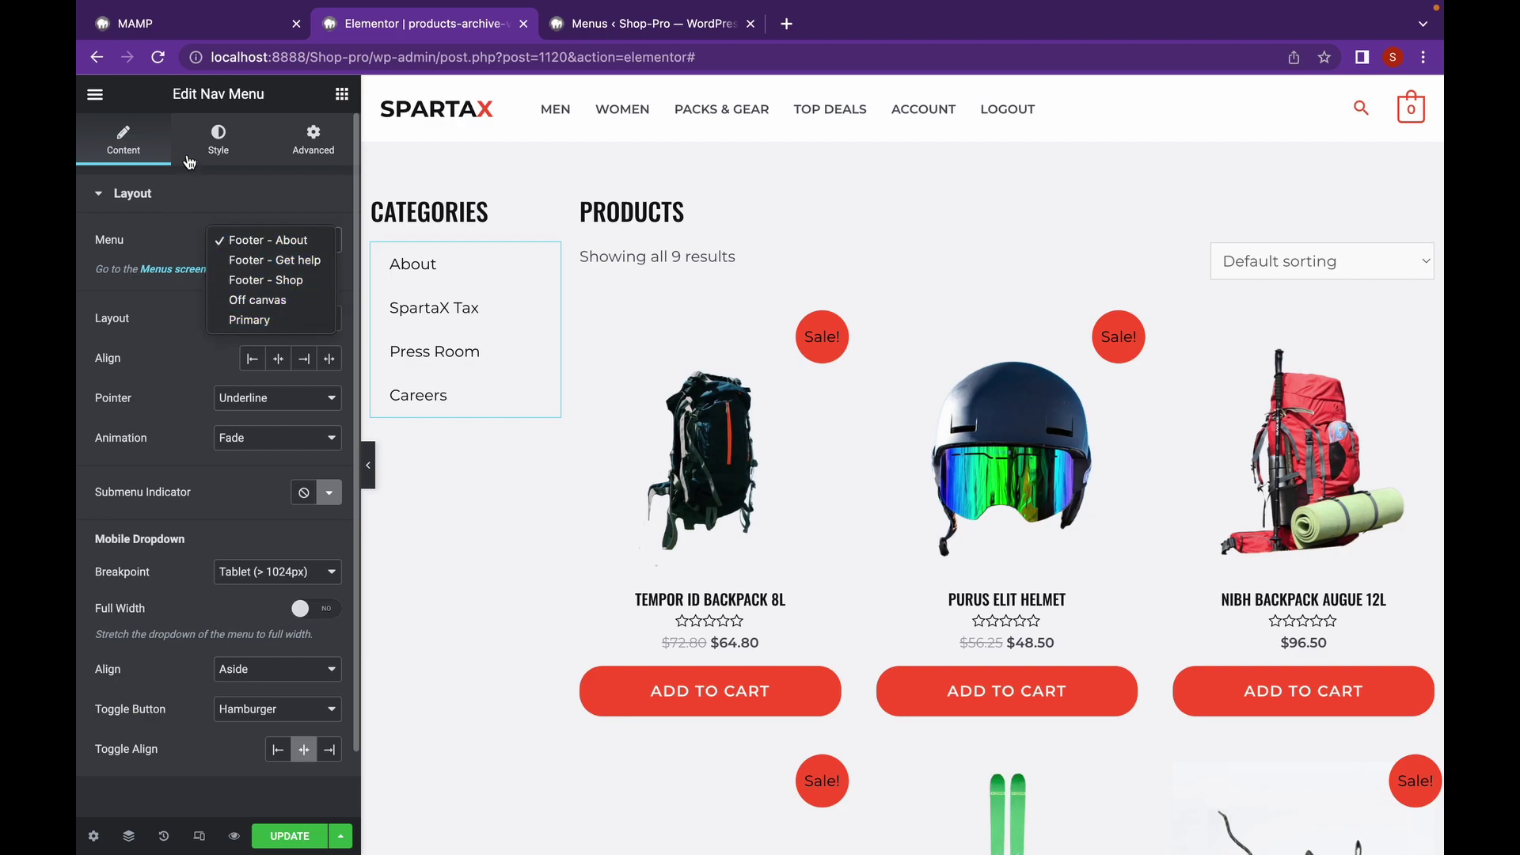
{"action": "left_click", "coordinate": [161, 57]}
{"action": "left_click", "coordinate": [160, 57]}
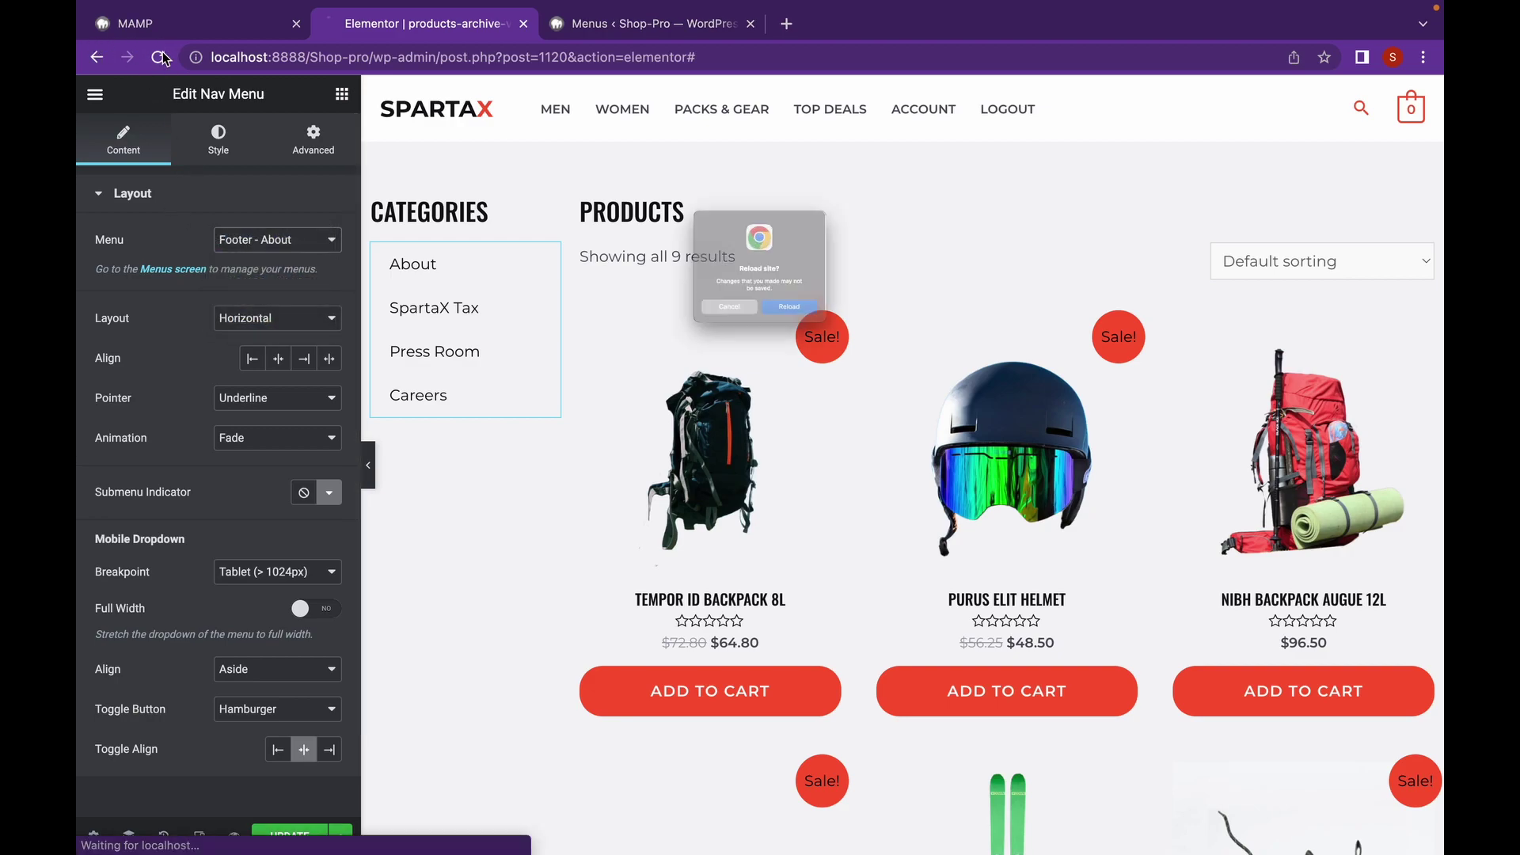
{"action": "left_click", "coordinate": [683, 344]}
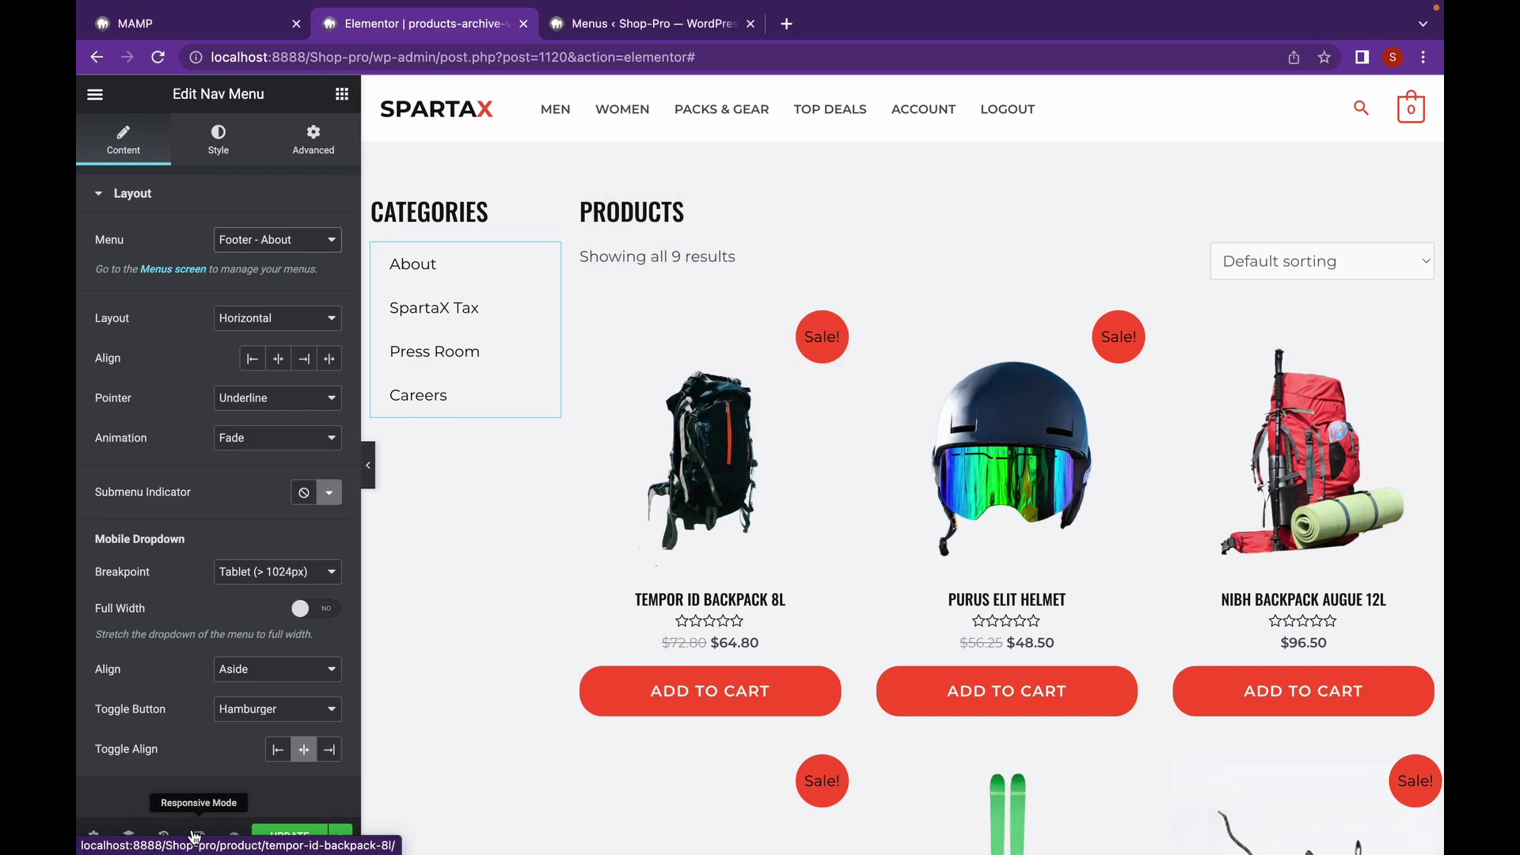
{"action": "left_click", "coordinate": [290, 837]}
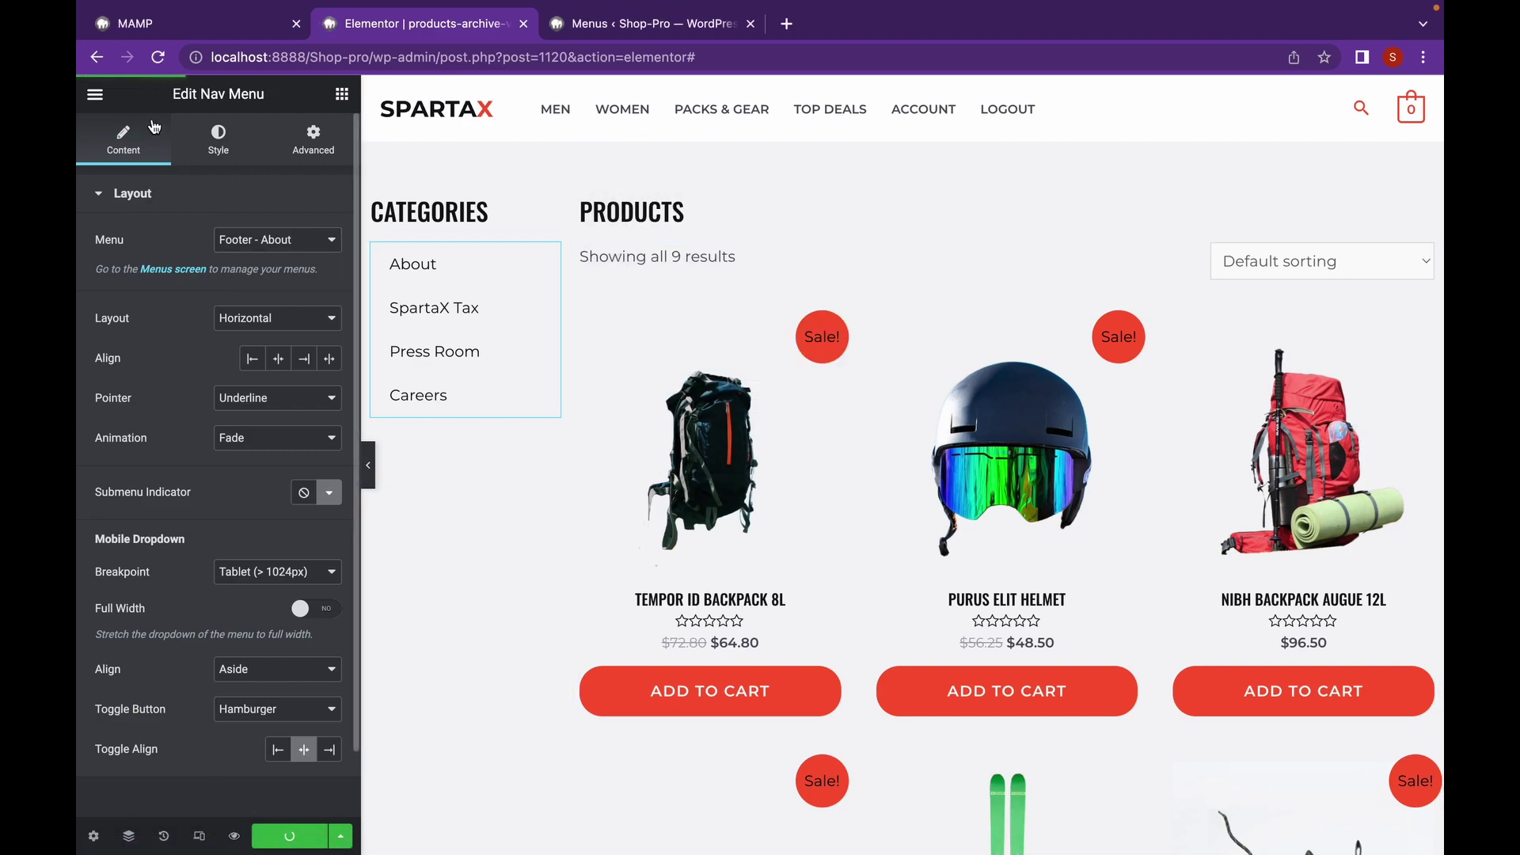
{"action": "left_click", "coordinate": [161, 55]}
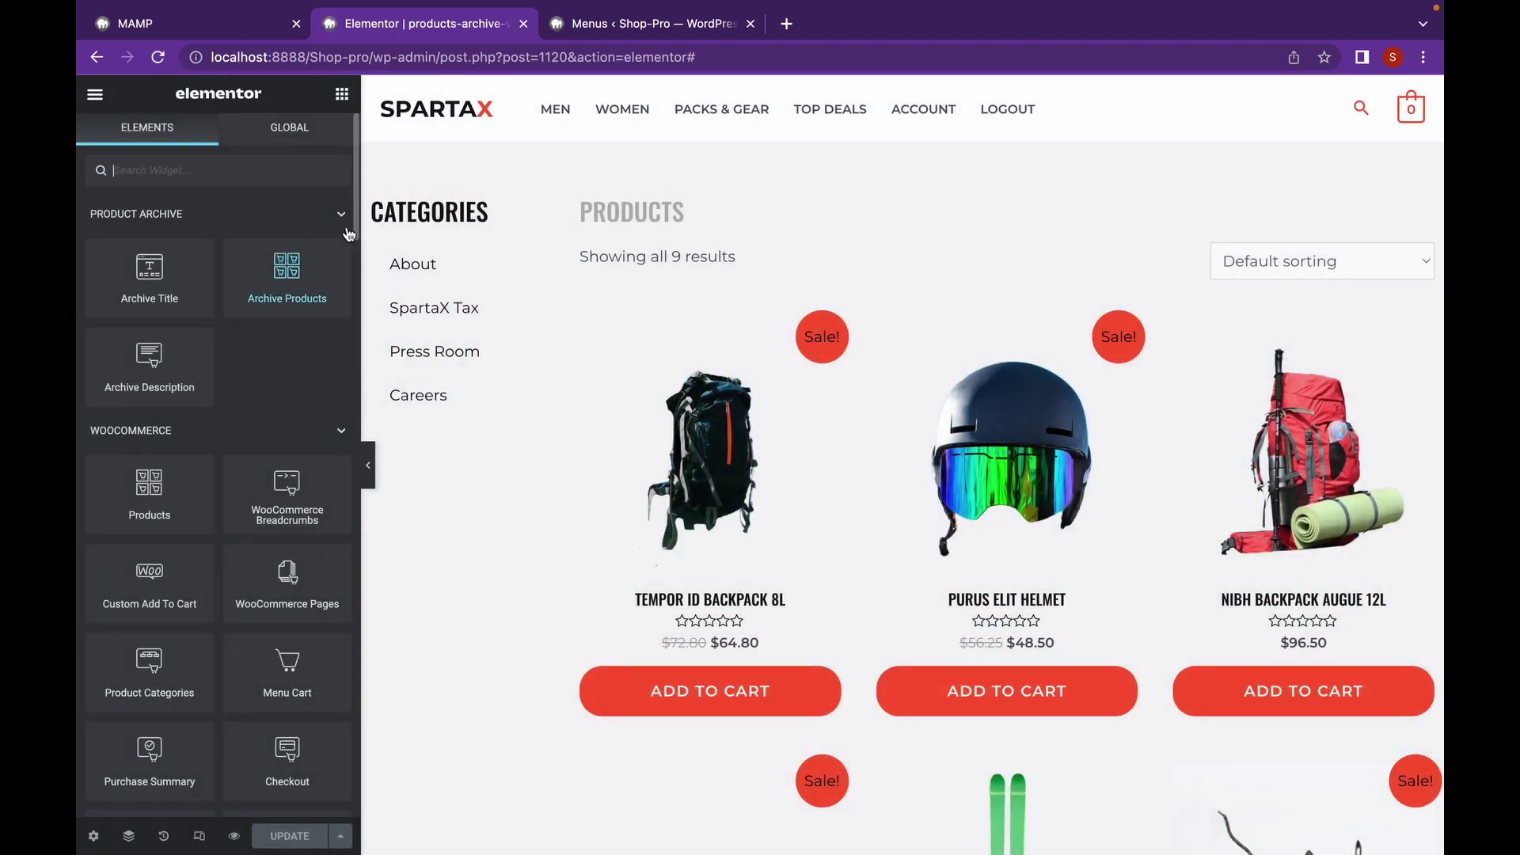
Assign the categories menu to the Nav Menu widget under the CATEGORIES heading and set its layout to Vertical
{"action": "left_click", "coordinate": [415, 275]}
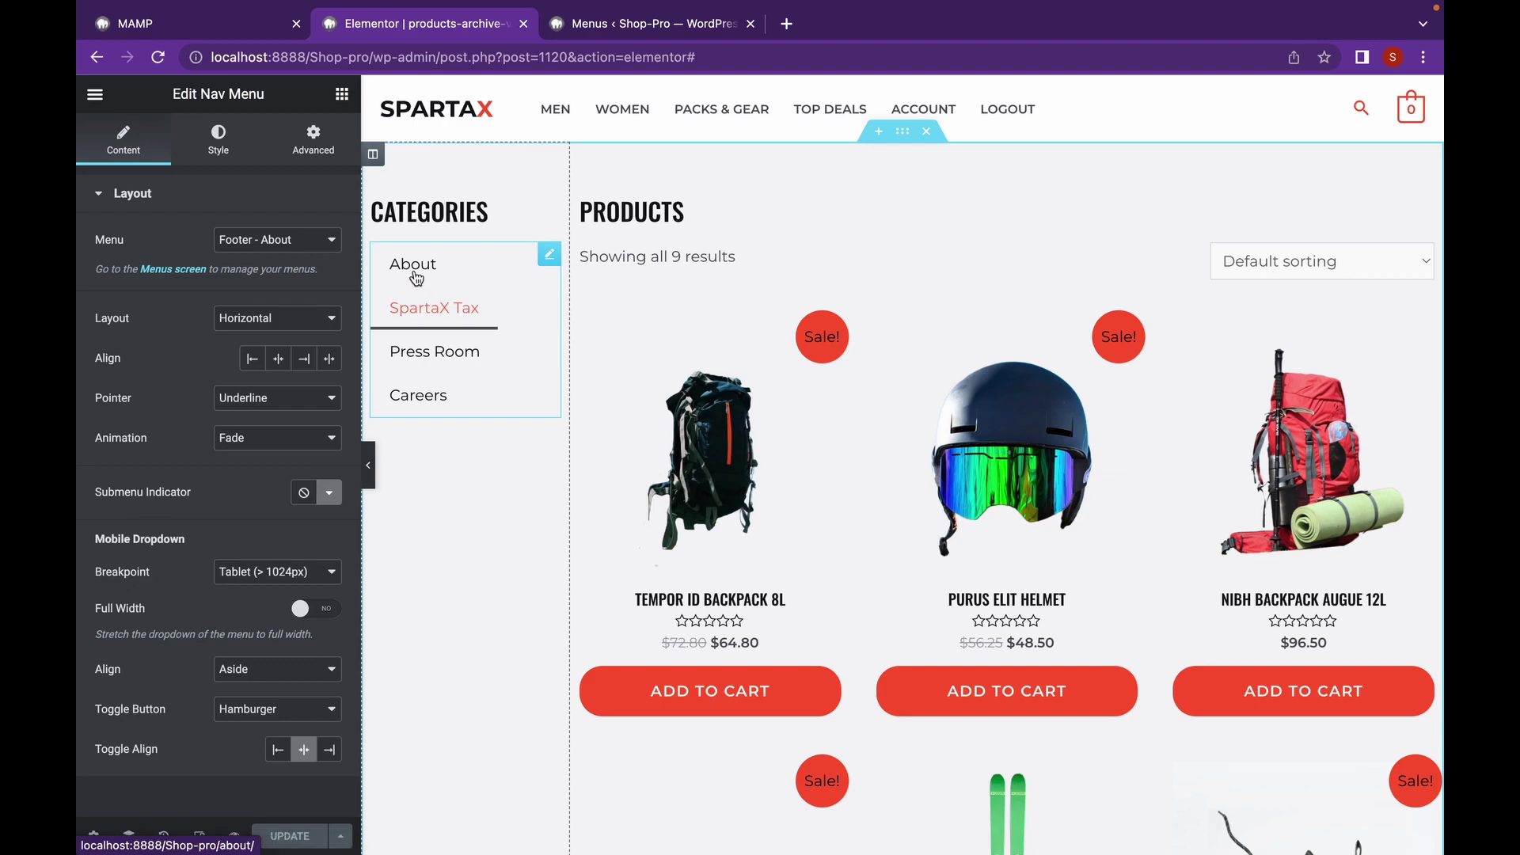
{"action": "left_click", "coordinate": [300, 252]}
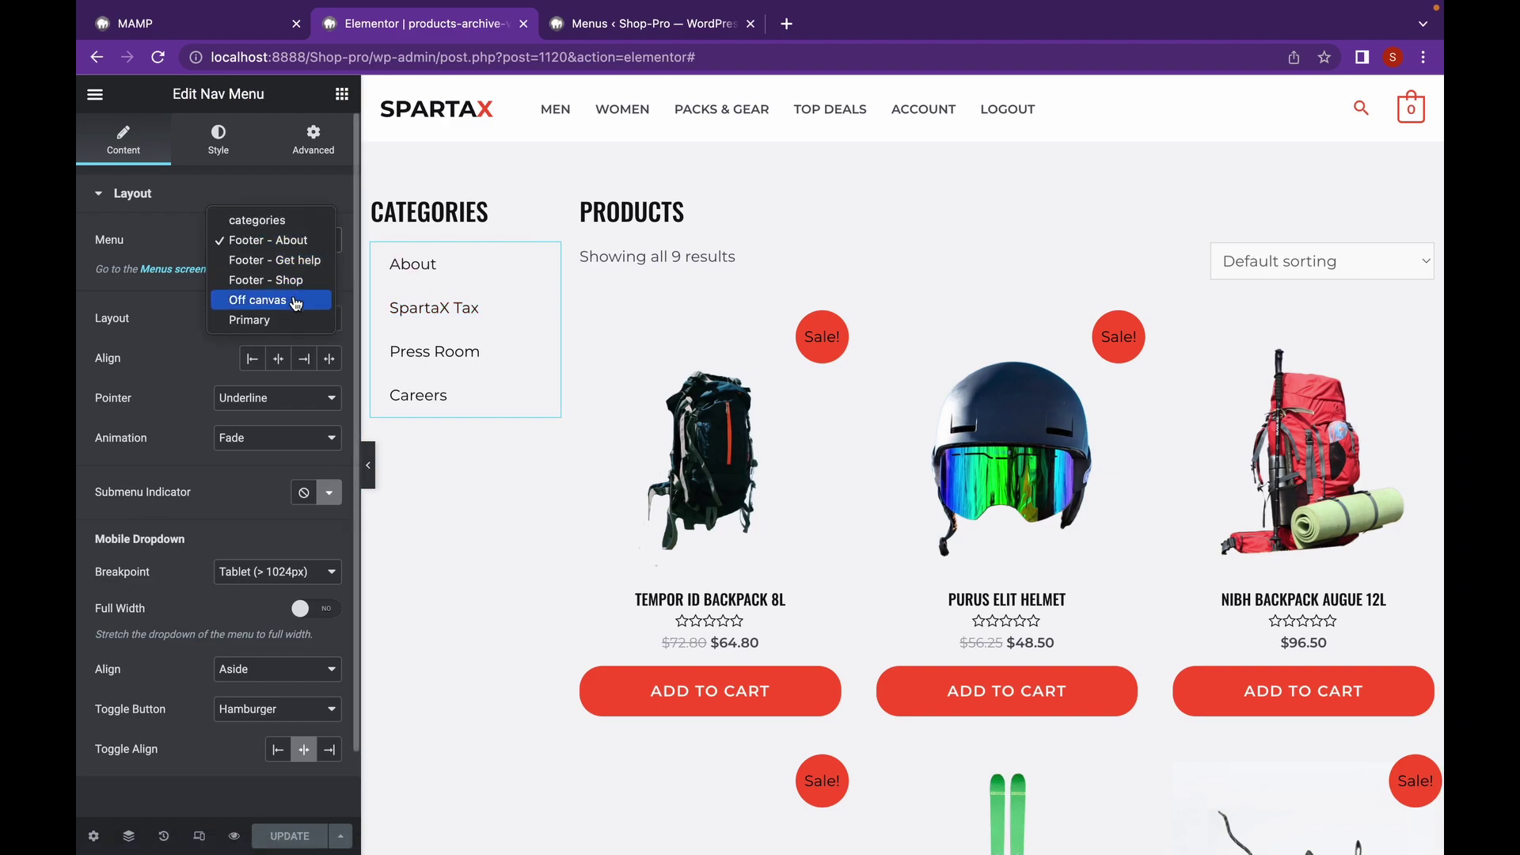
{"action": "left_click", "coordinate": [258, 220]}
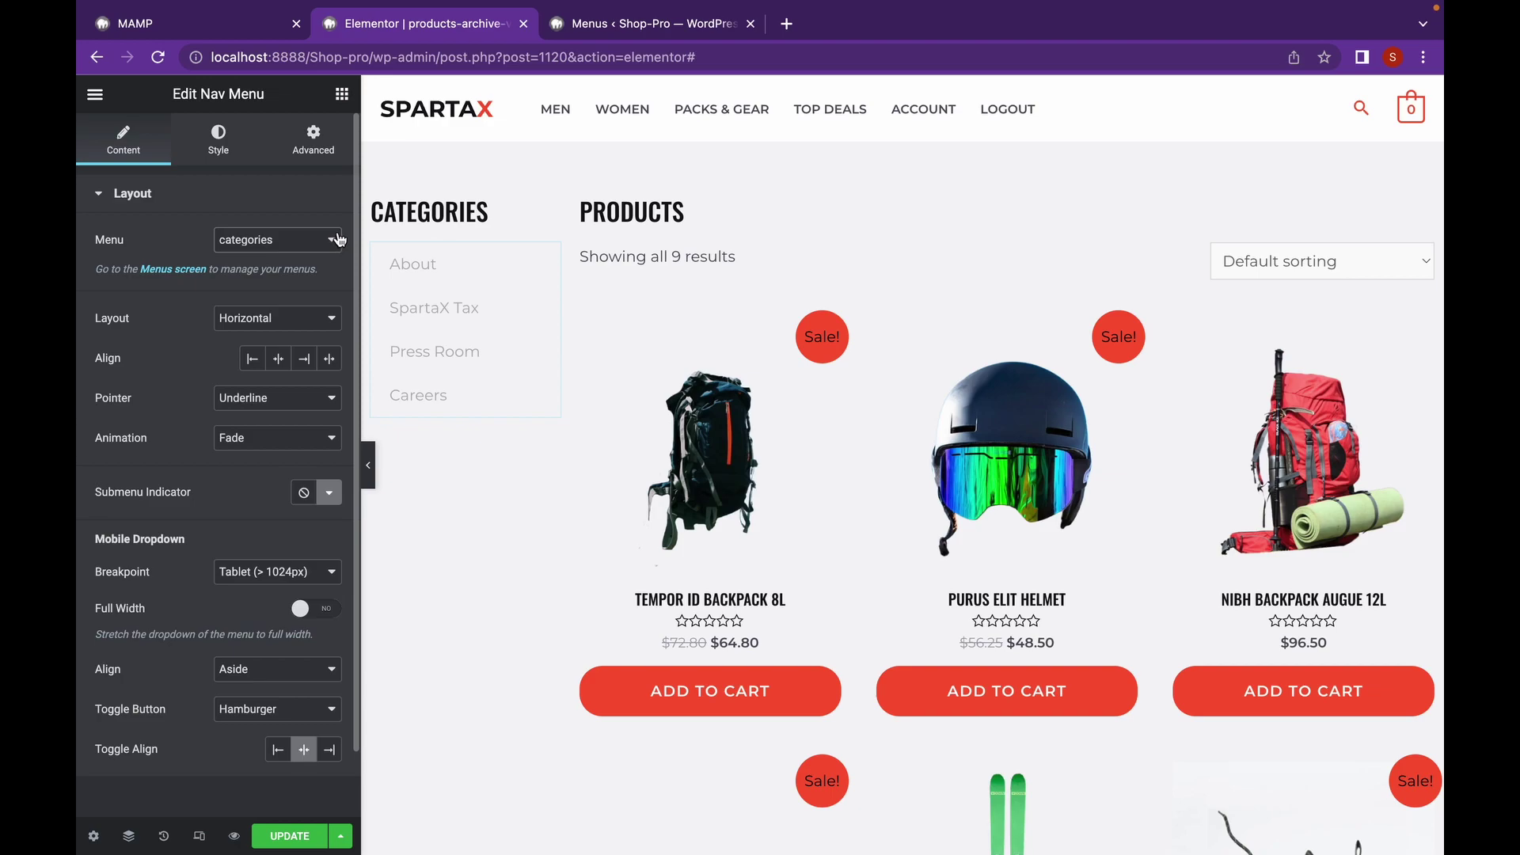
{"action": "left_click", "coordinate": [336, 320]}
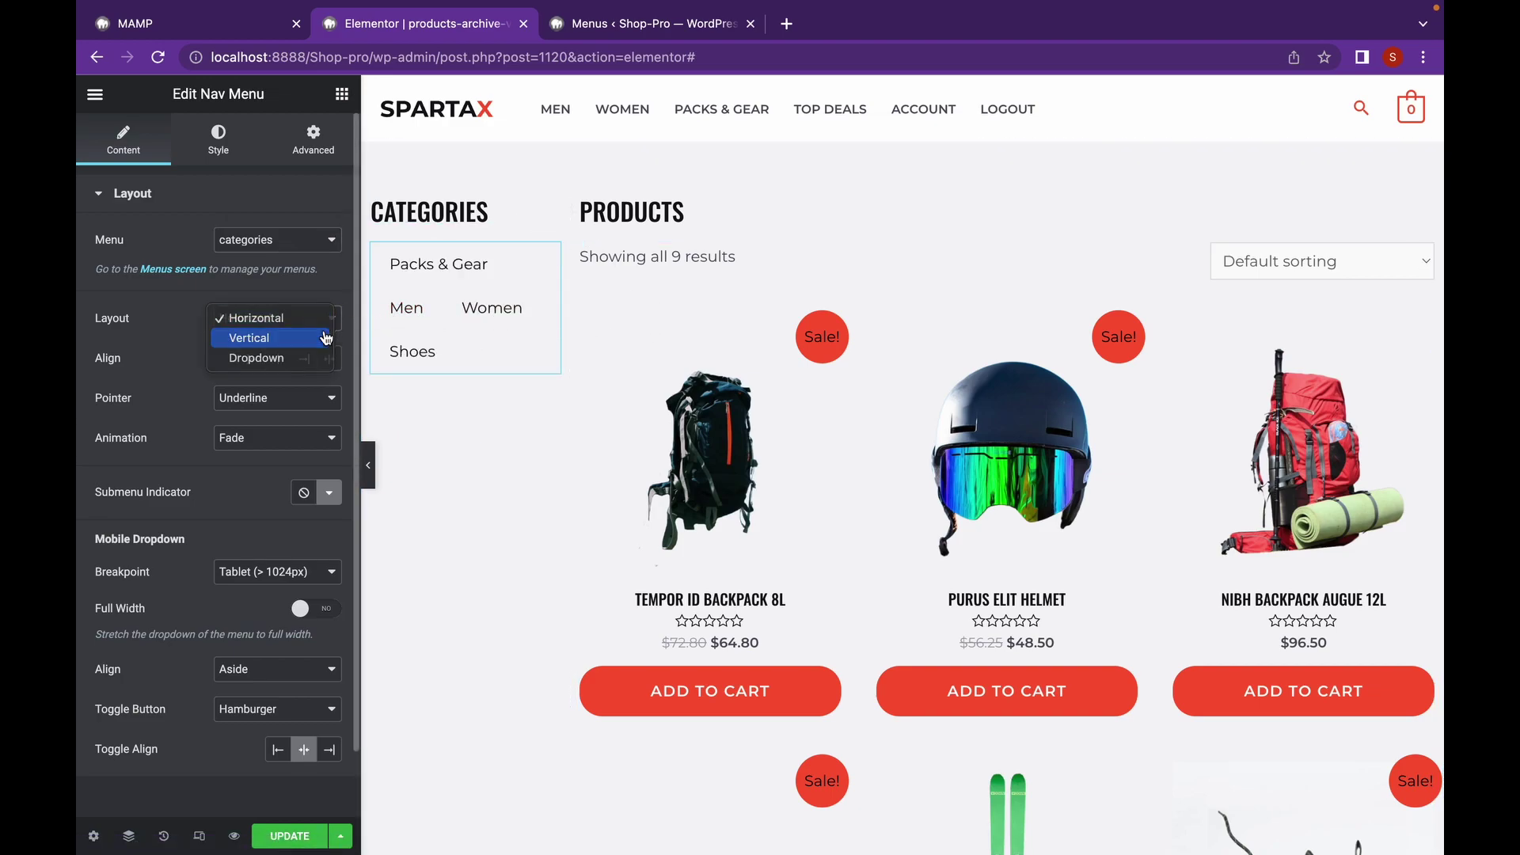
{"action": "left_click", "coordinate": [325, 339]}
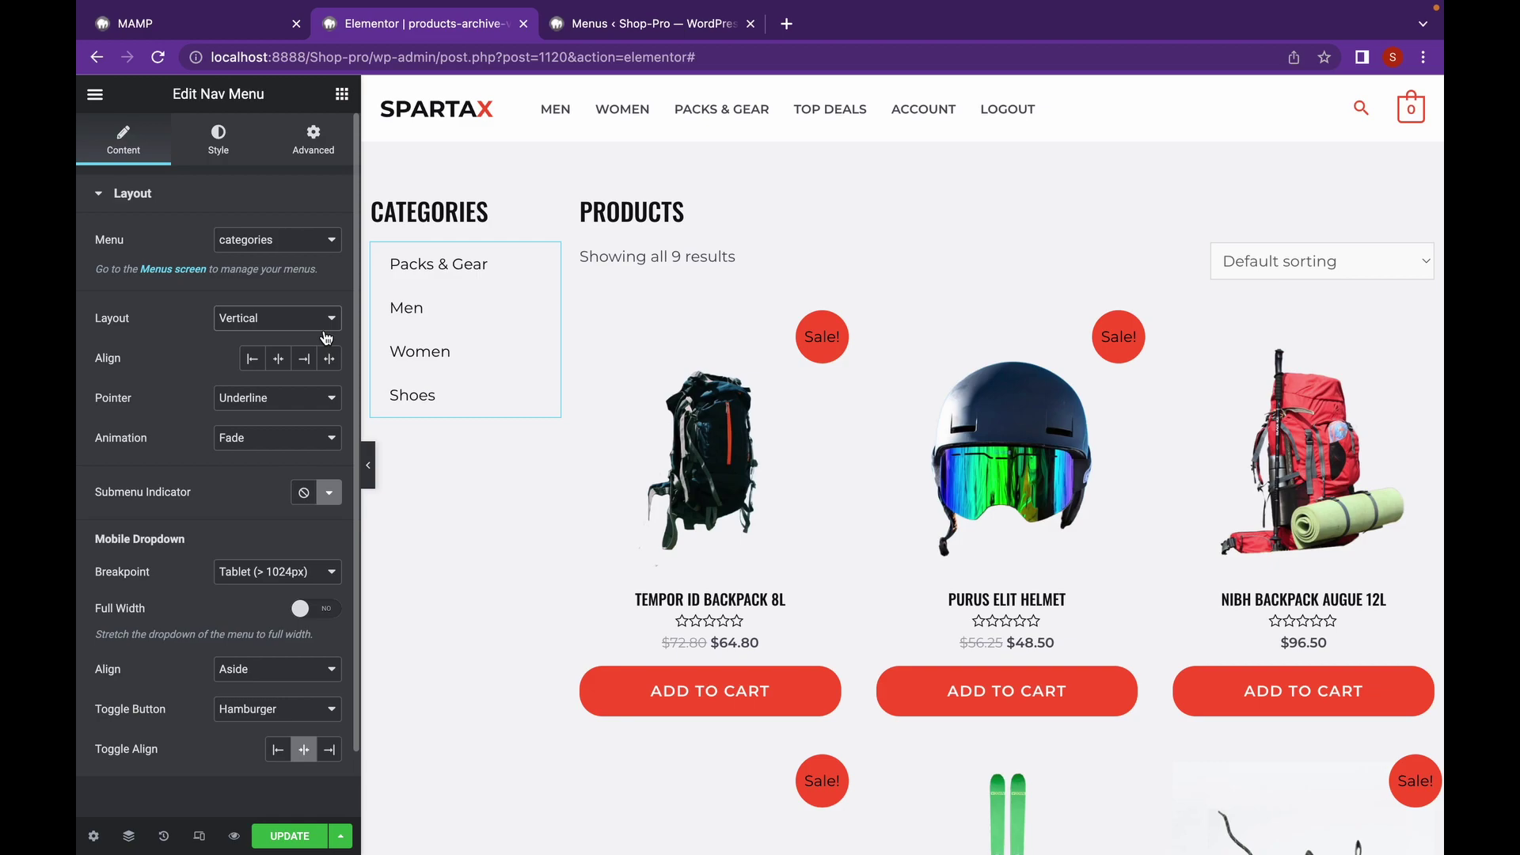
Review the archive layout at full width without the editing controls, checking the categories column beside the product grid
{"action": "left_click", "coordinate": [368, 459]}
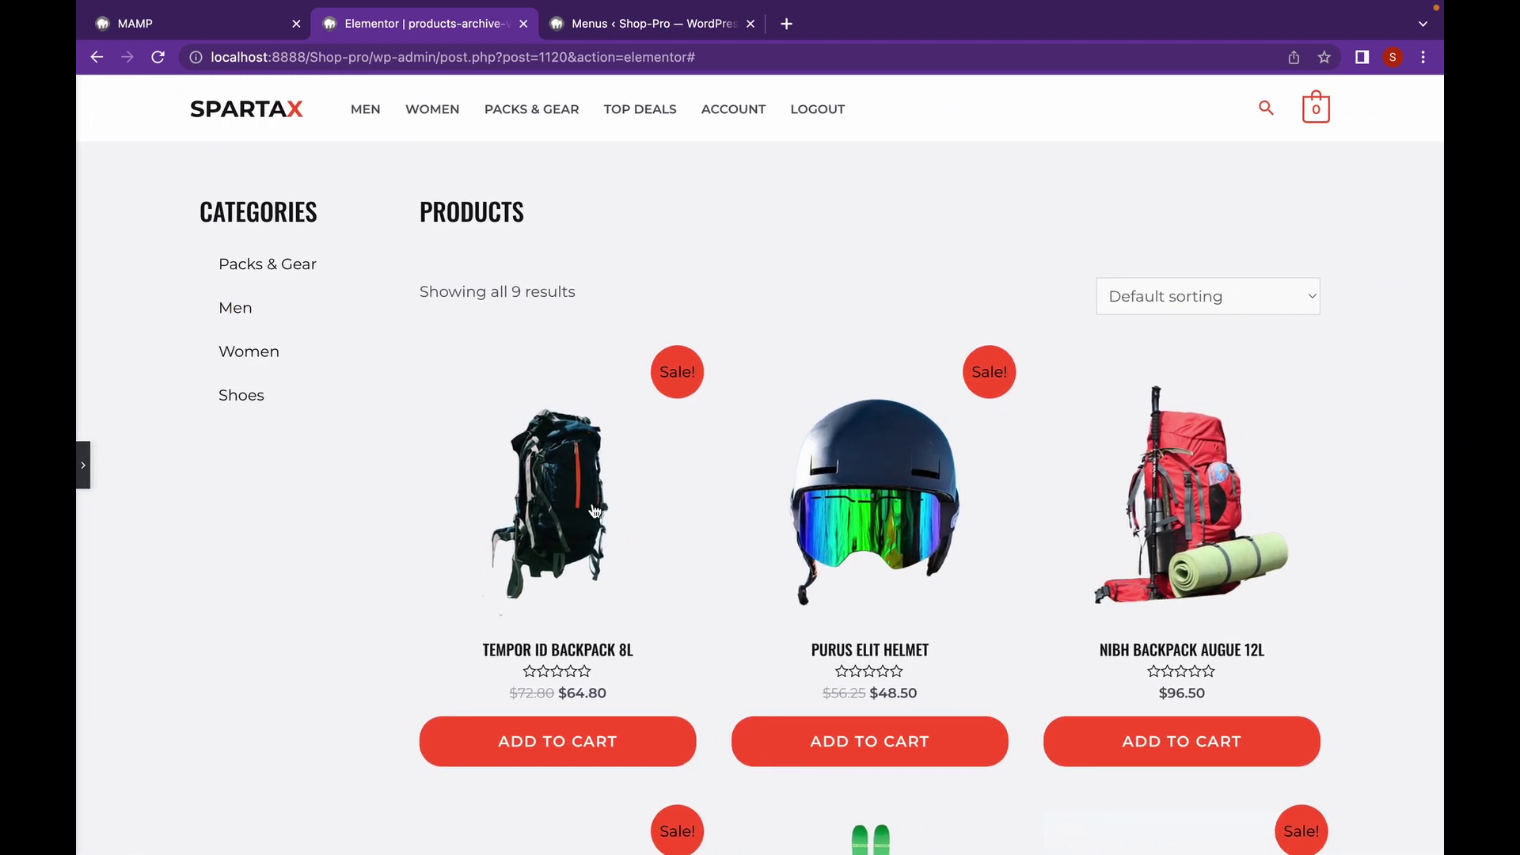
{"action": "scroll", "coordinate": [648, 503], "scroll_direction": "down", "scroll_amount": 2}
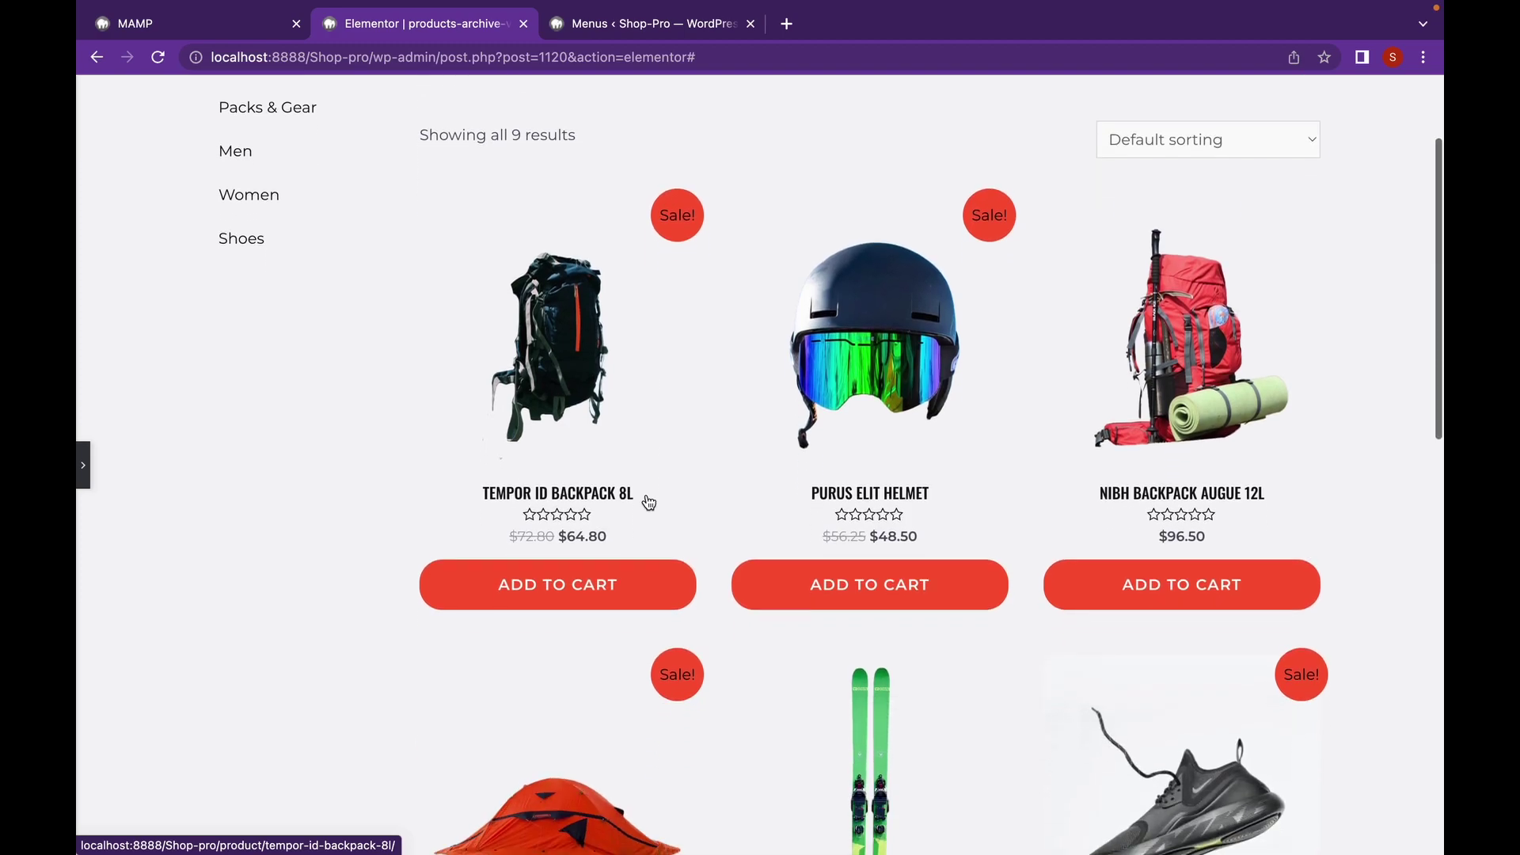
{"action": "scroll", "coordinate": [649, 503], "scroll_direction": "up", "scroll_amount": 2}
{"action": "scroll", "coordinate": [648, 503], "scroll_direction": "down", "scroll_amount": 6}
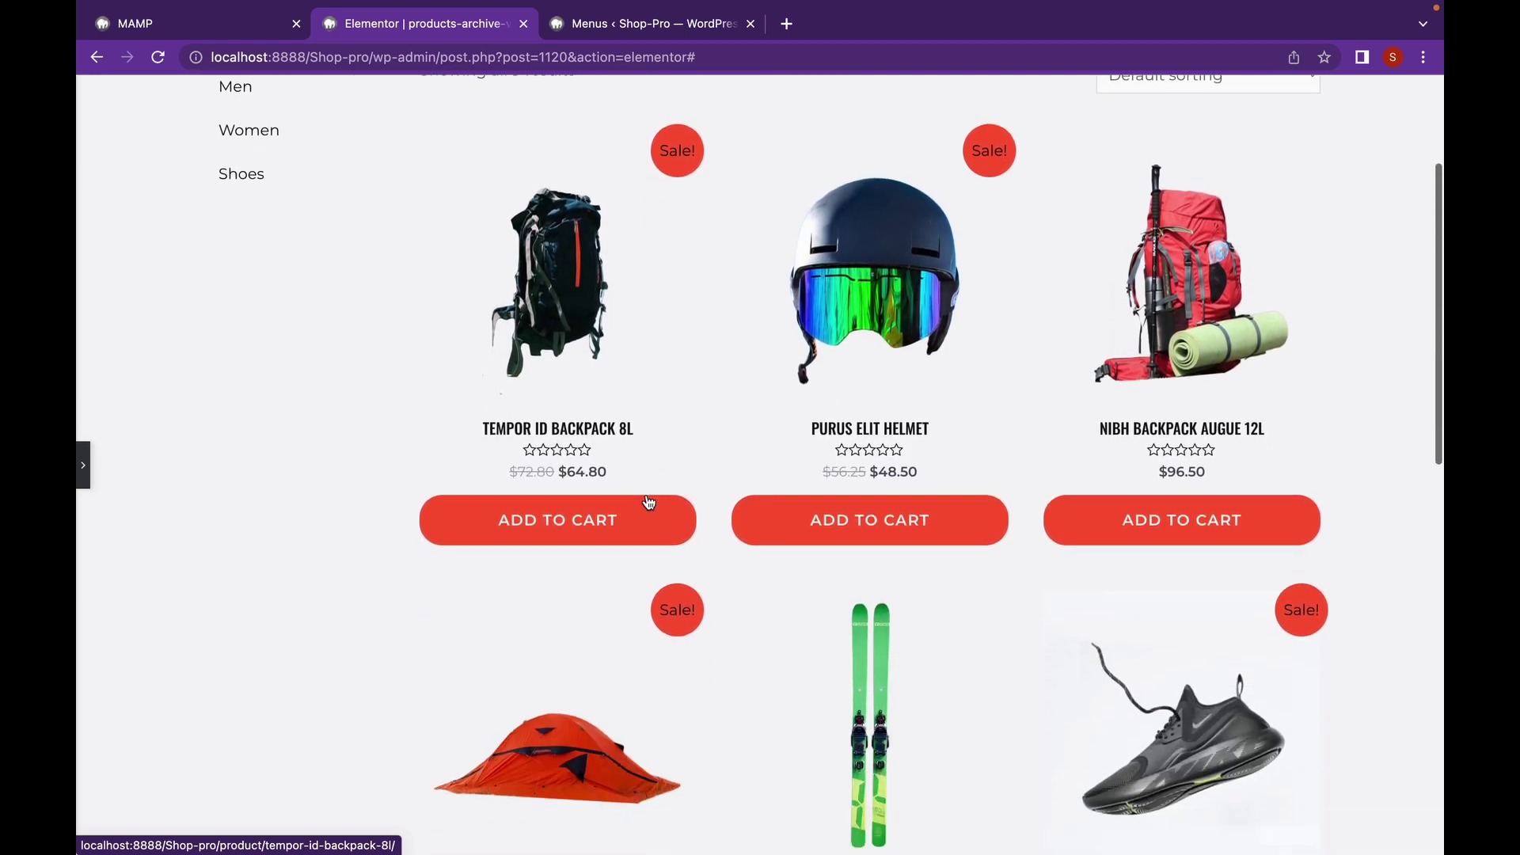
{"action": "scroll", "coordinate": [649, 503], "scroll_direction": "up", "scroll_amount": 4}
{"action": "scroll", "coordinate": [649, 503], "scroll_direction": "up", "scroll_amount": 2}
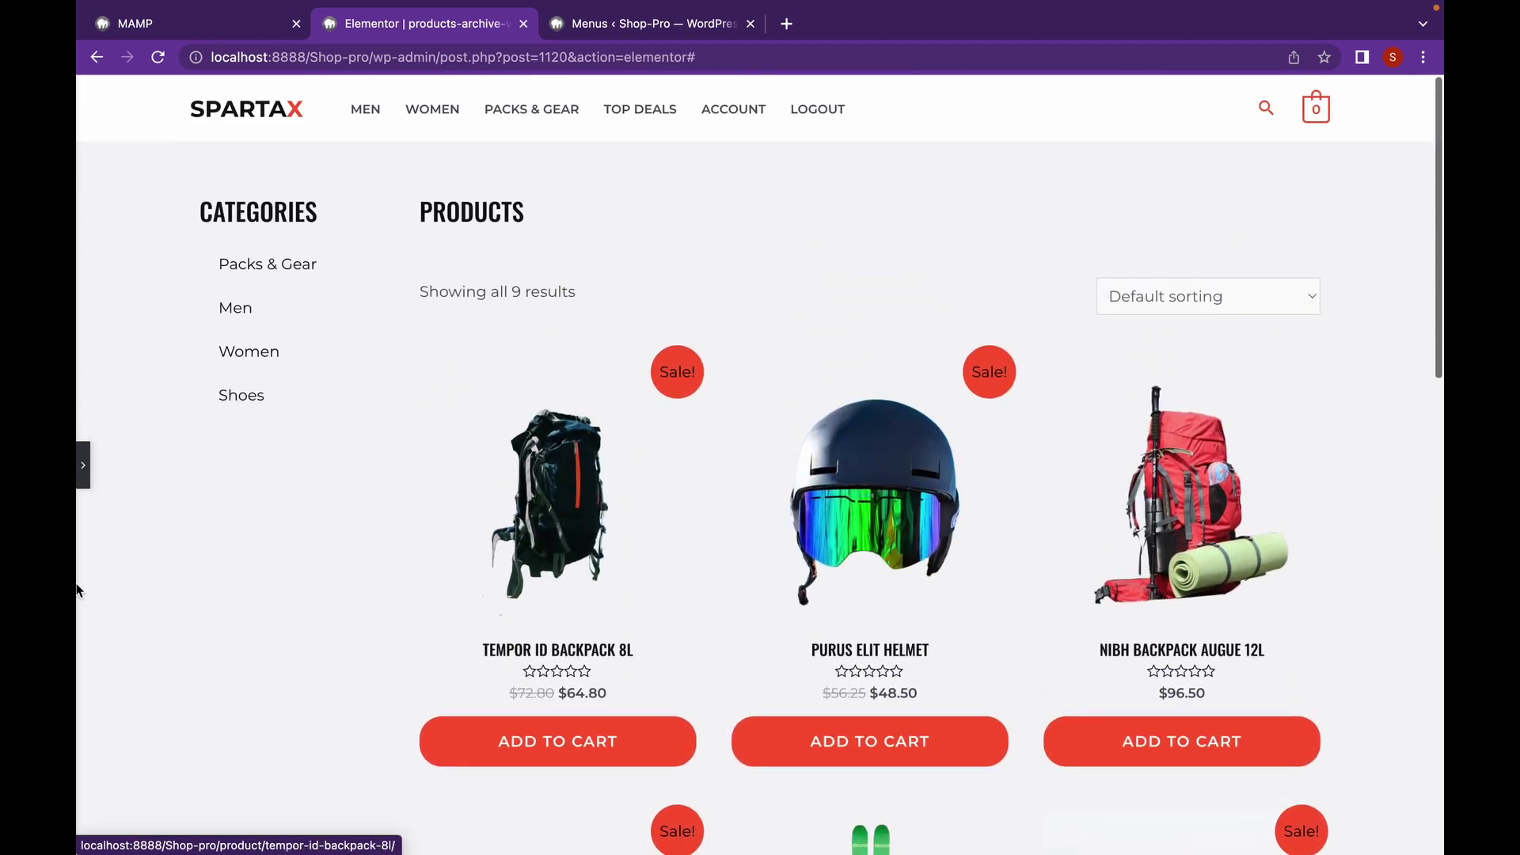
{"action": "left_click", "coordinate": [82, 465]}
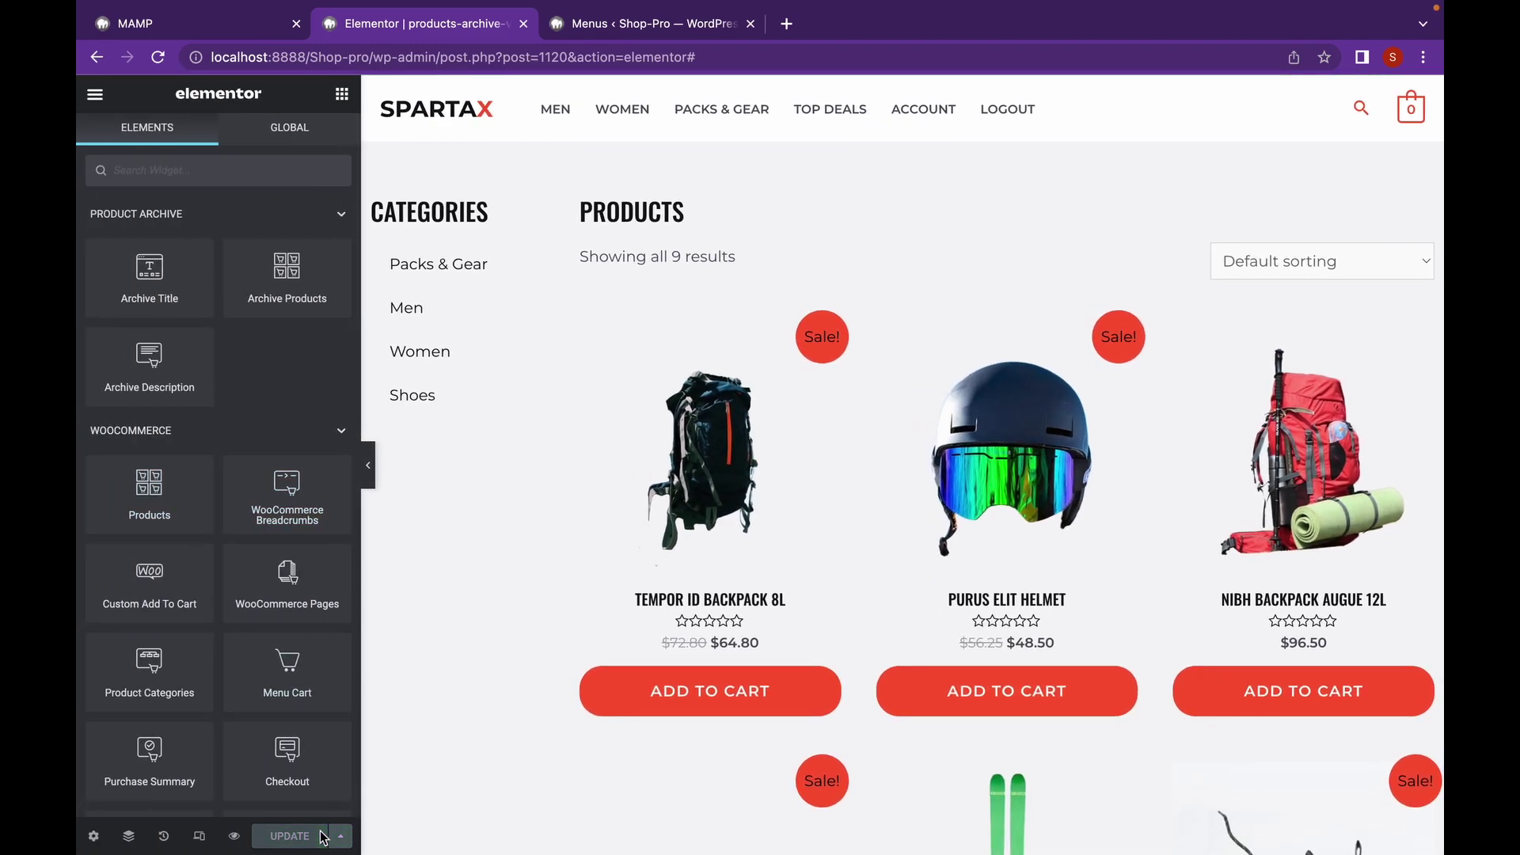
Save the template and open its preview page, examining the categories menu and product grid down to the footer
{"action": "mouse_move", "coordinate": [234, 844]}
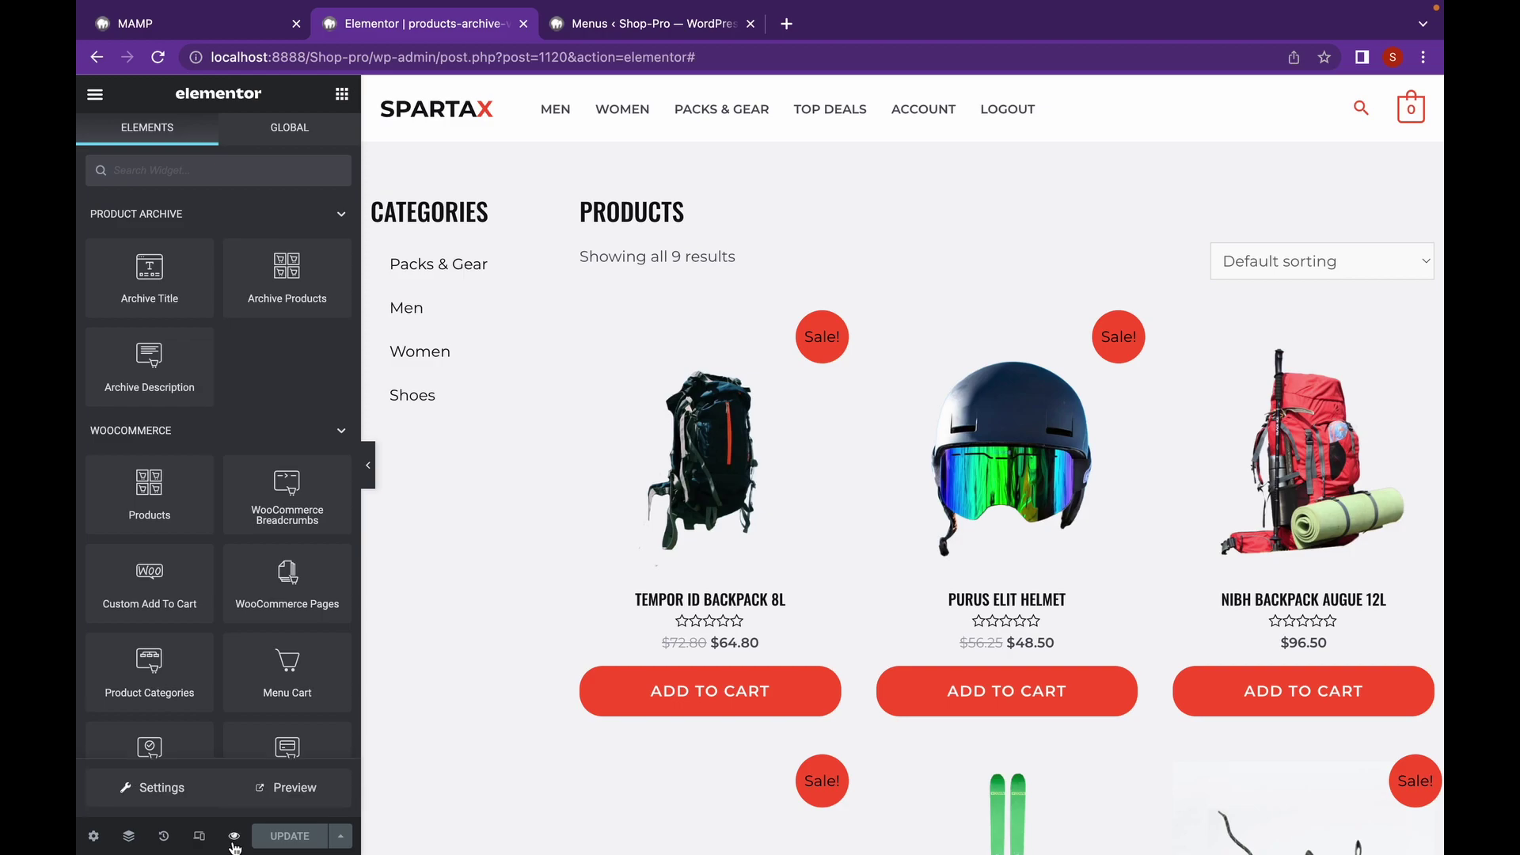
{"action": "left_click", "coordinate": [270, 787]}
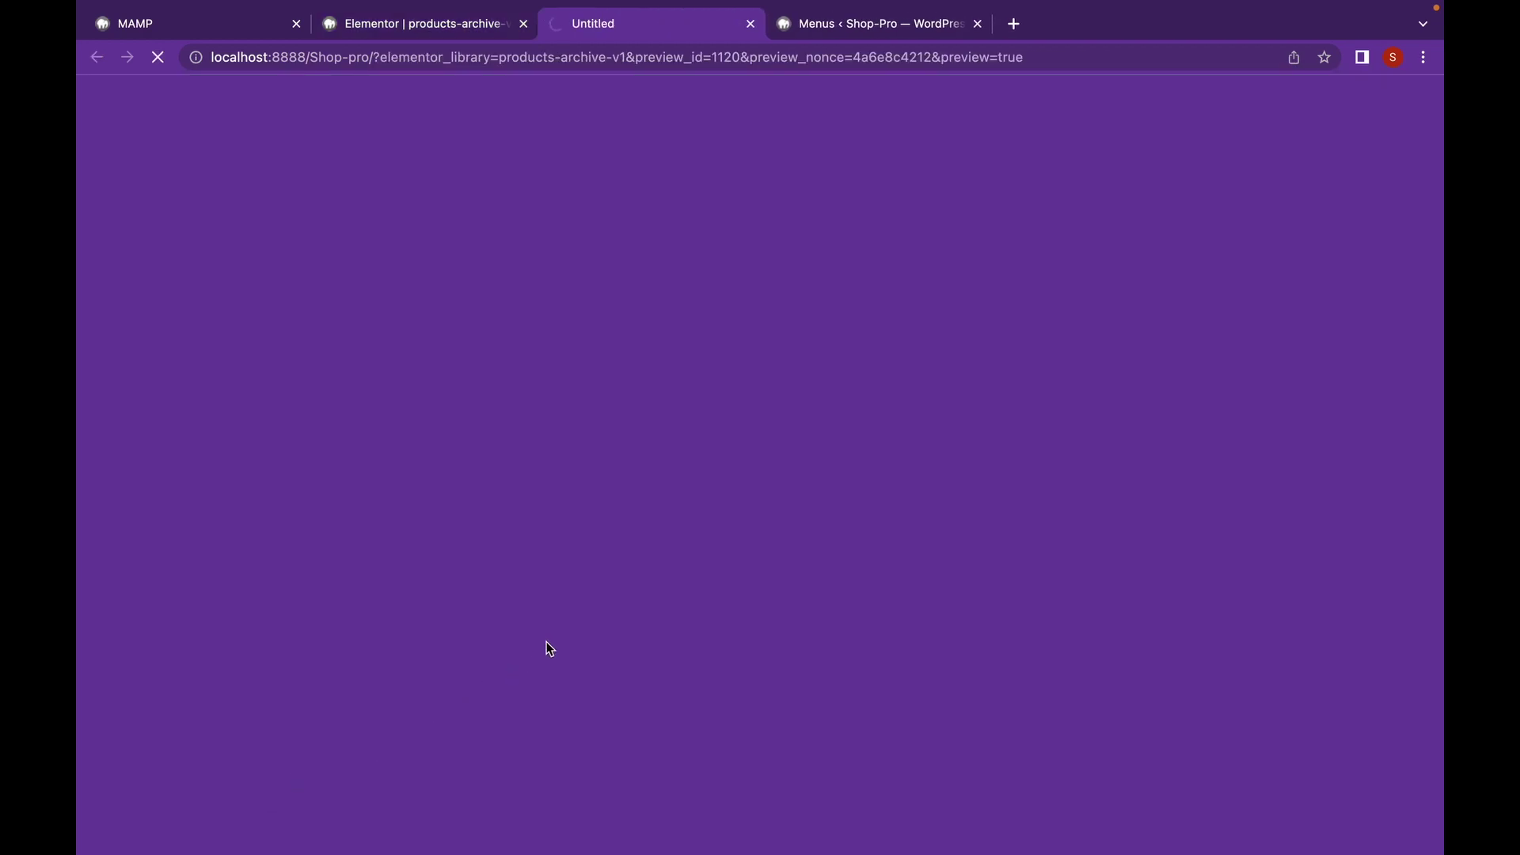
{"action": "scroll", "coordinate": [631, 578], "scroll_direction": "down", "scroll_amount": 2}
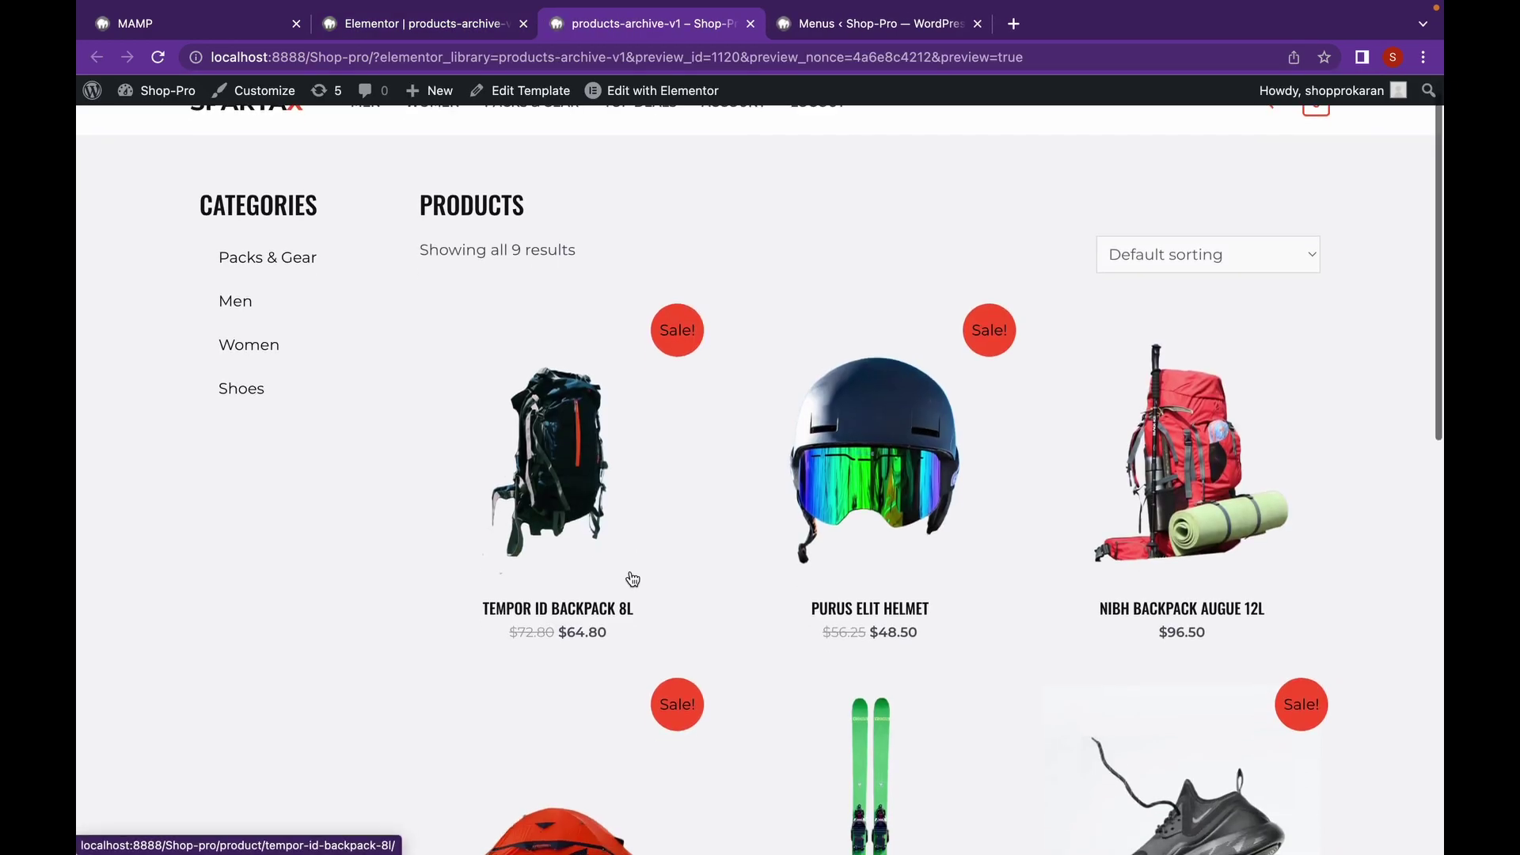
{"action": "scroll", "coordinate": [631, 577], "scroll_direction": "down", "scroll_amount": 10}
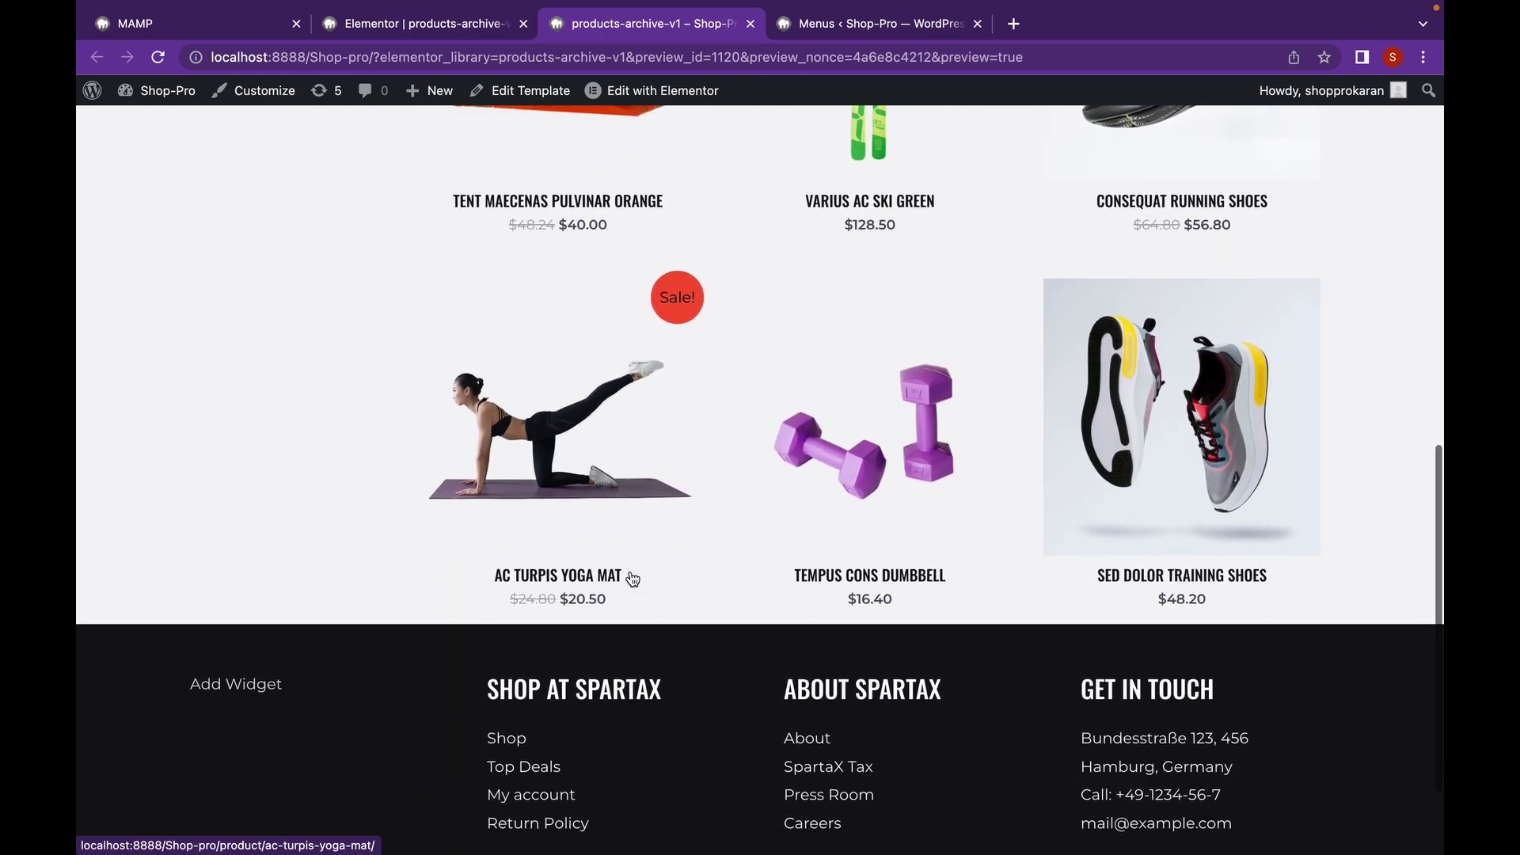
{"action": "scroll", "coordinate": [630, 572], "scroll_direction": "up", "scroll_amount": 12}
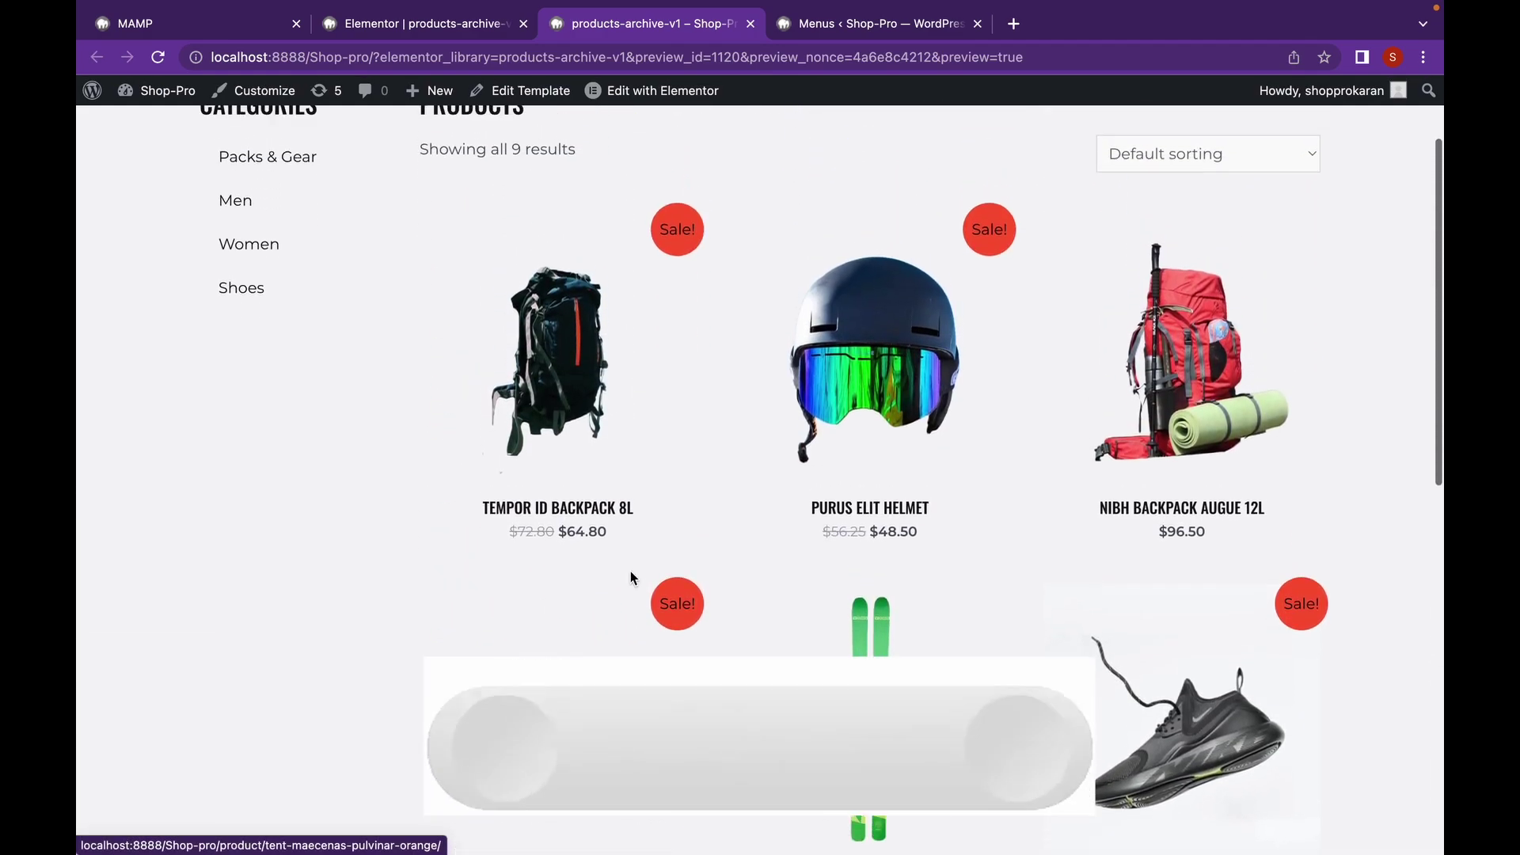